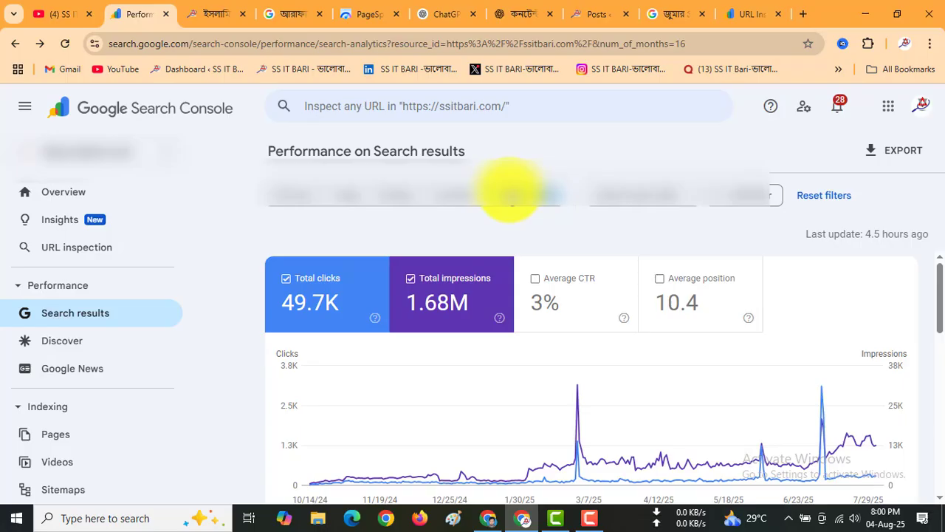
Review the blog's Islamic tips category, its Search Console performance, the Google results for আরাফার রোযার নিয়ত and the URL inspection report
left_click(221, 14)
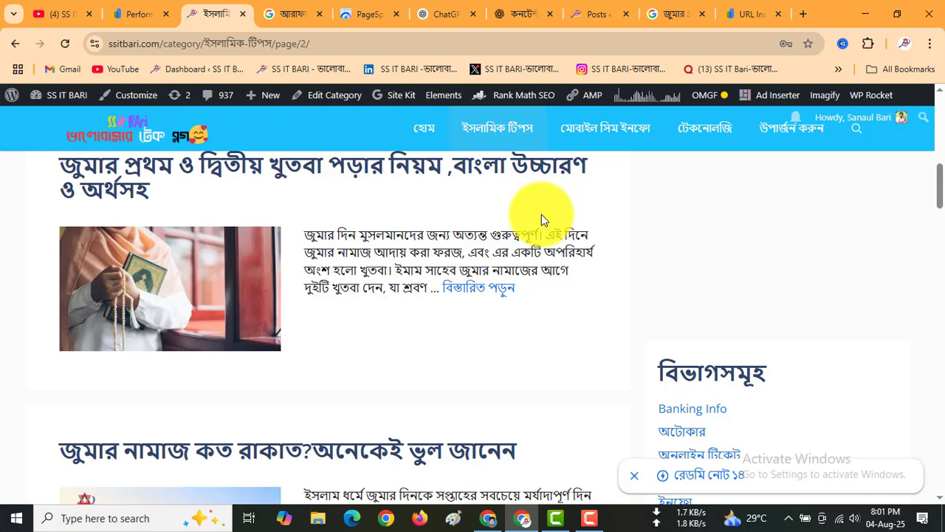
scroll(422, 169, "up", 2)
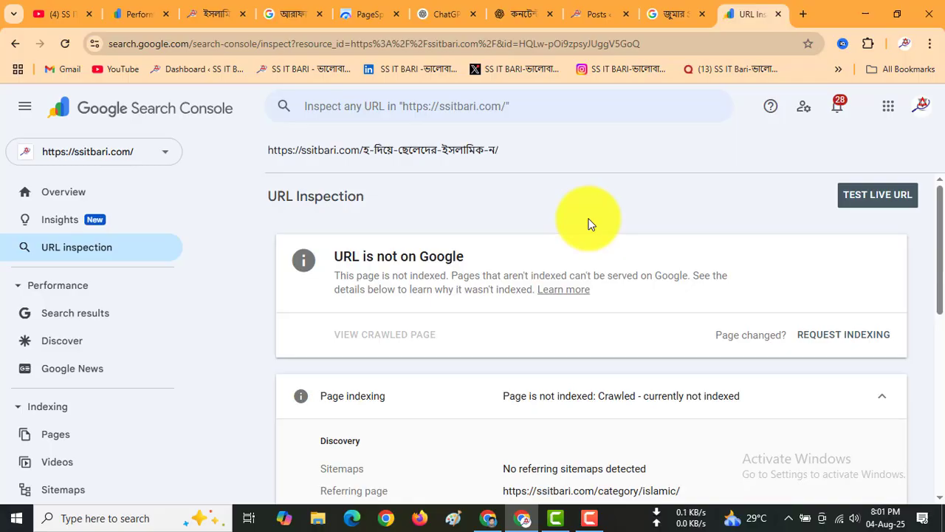
left_click(122, 13)
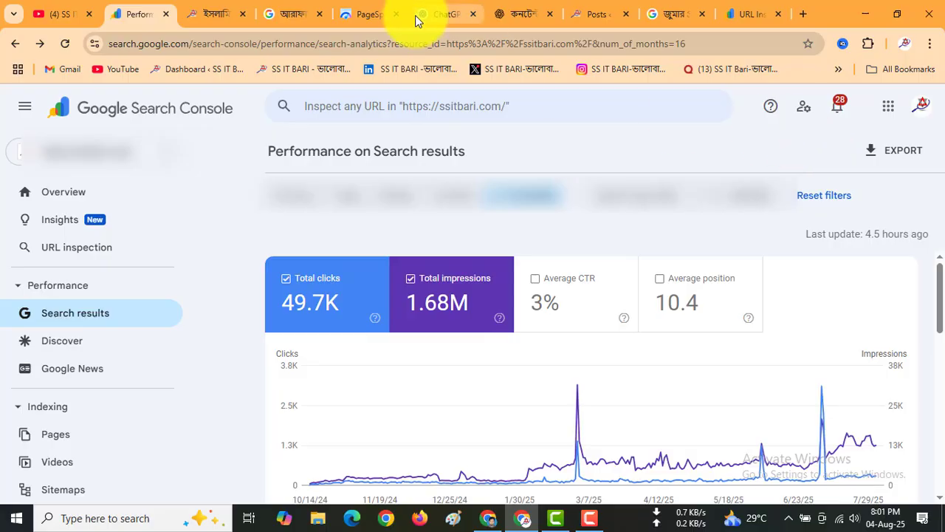
left_click(288, 13)
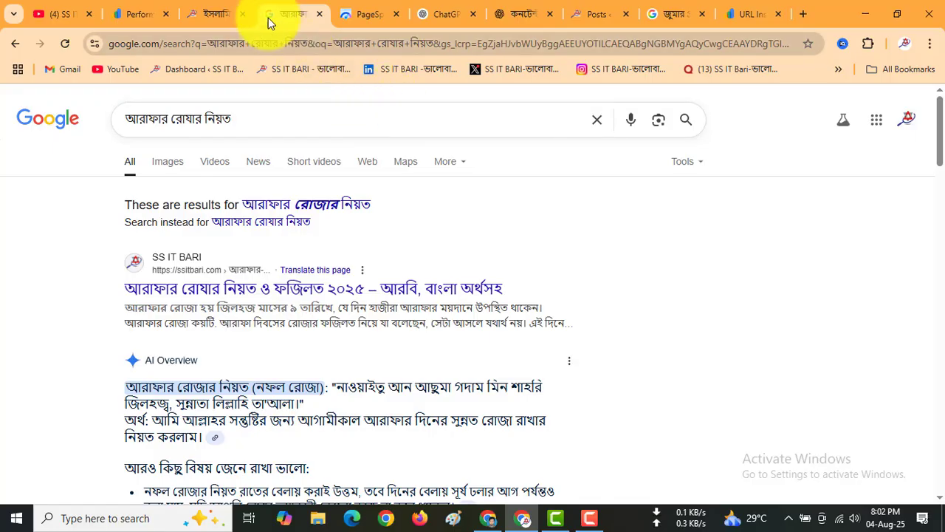
left_click(219, 14)
scroll(404, 182, "up", 3)
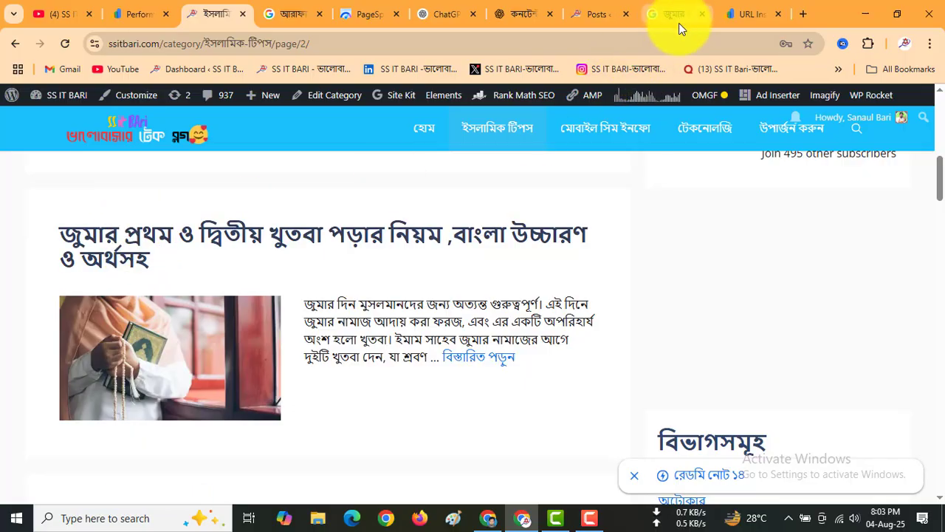
left_click(749, 16)
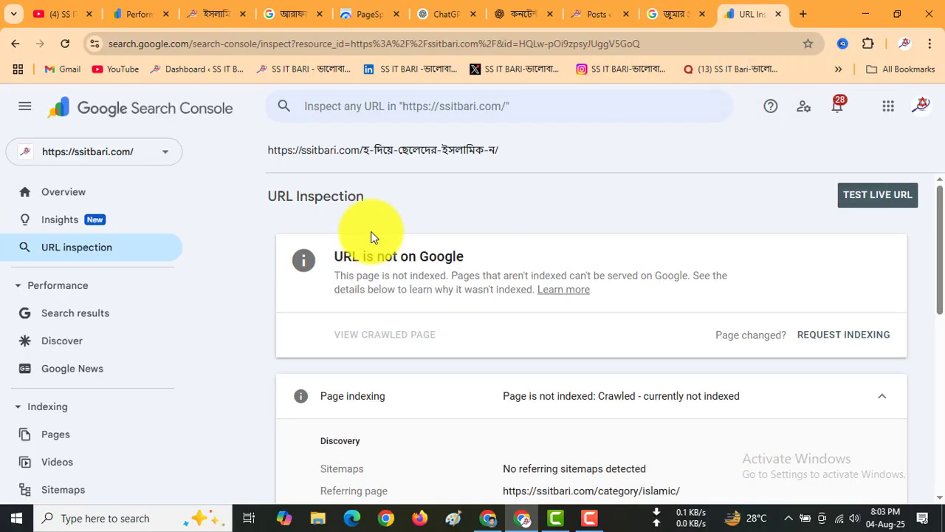
left_click(210, 13)
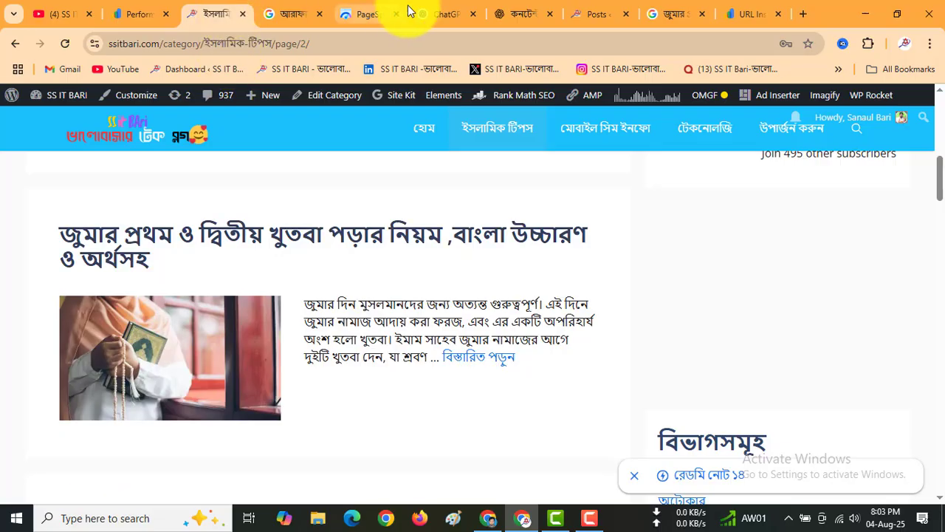
Copy the full opening prompt about auditing and rewriting old blog content from the existing ChatGPT conversation কনটেন্ট আপডেট
left_click(508, 14)
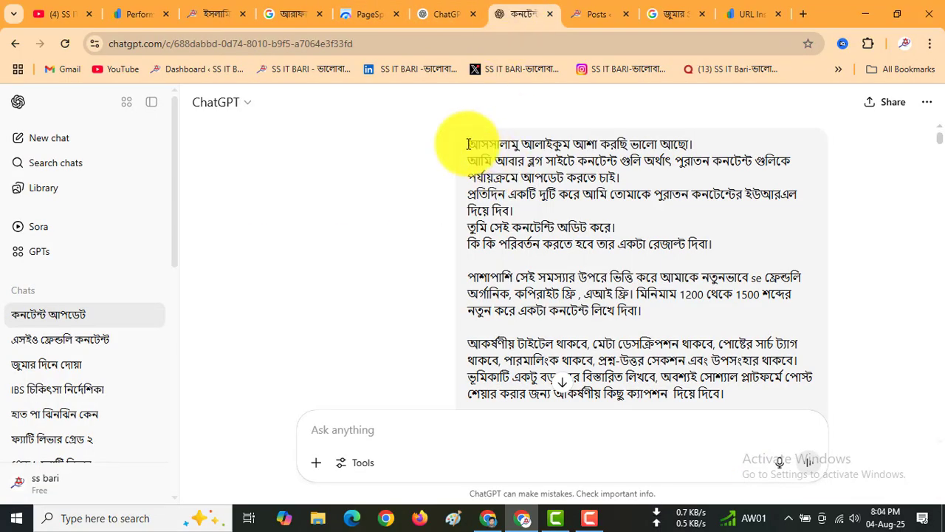
left_click_drag(467, 142, 737, 393)
right_click(636, 334)
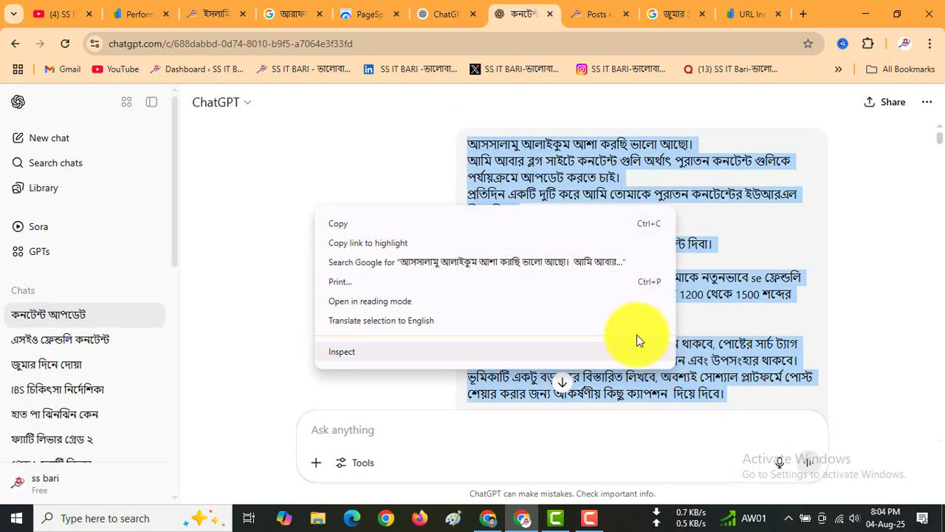
left_click(323, 226)
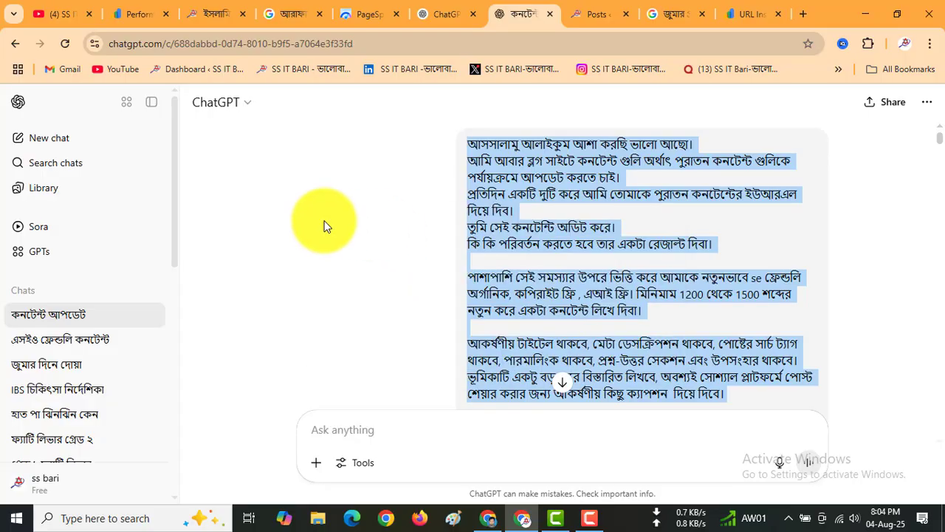
Start a new ChatGPT conversation and send the copied content-update prompt in it
left_click(42, 144)
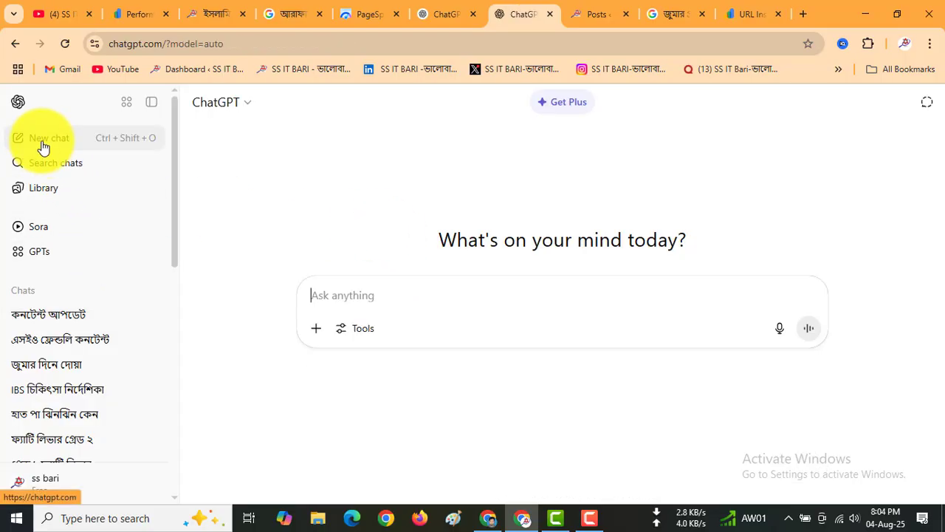
right_click(351, 297)
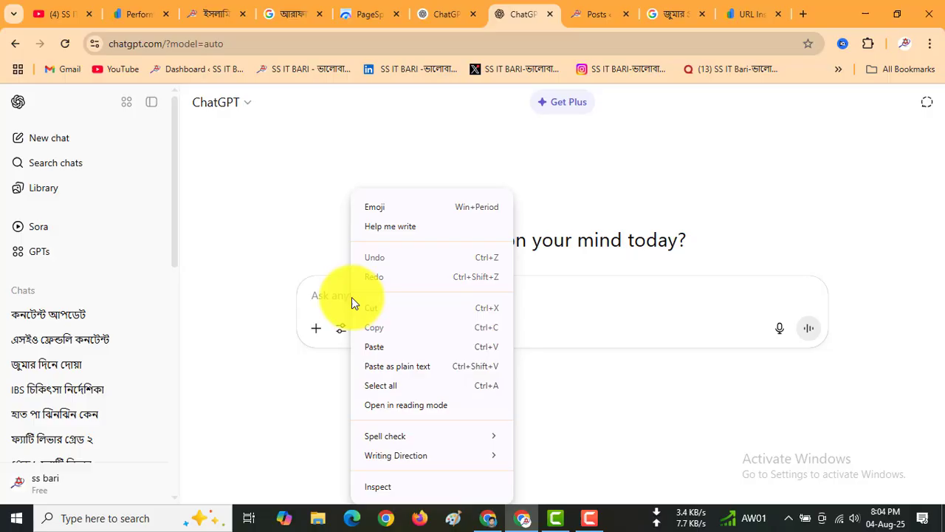
left_click(386, 348)
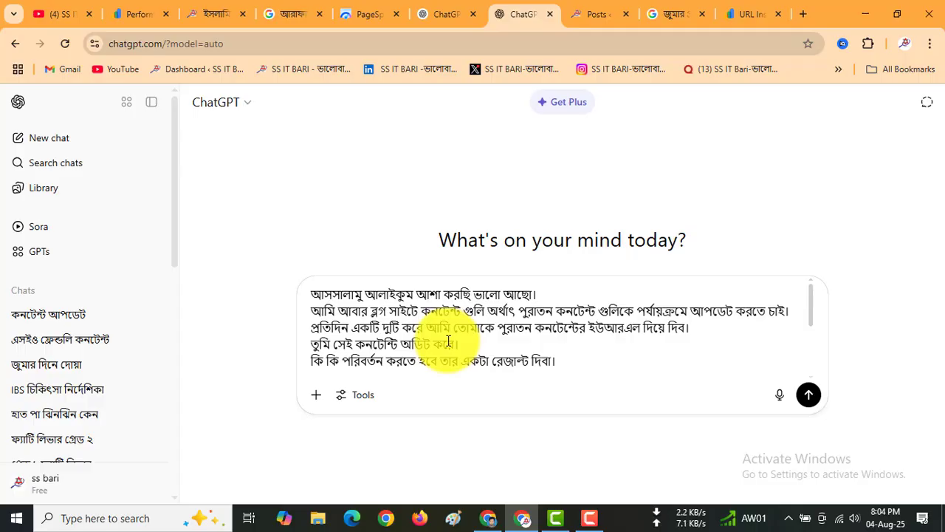
scroll(443, 339, "down", 5)
left_click(809, 394)
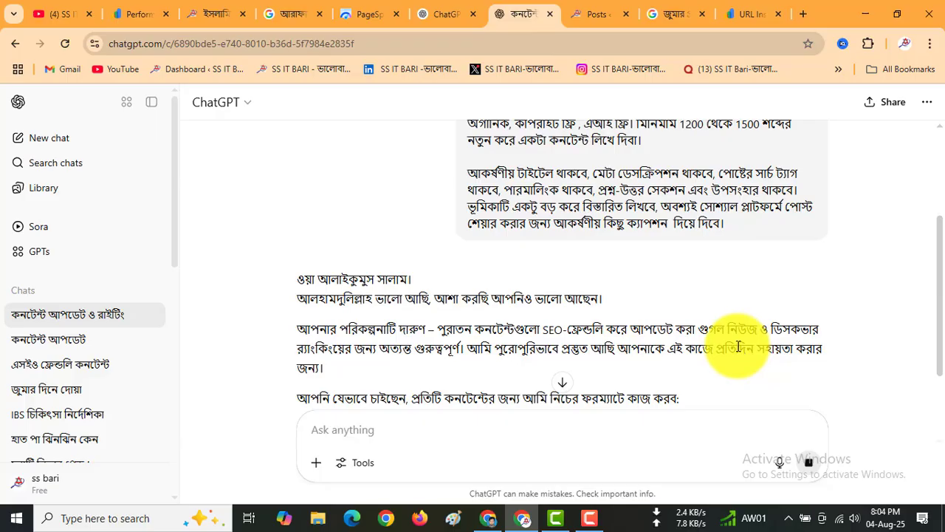
Read ChatGPT's proposed audit and SEO content format through to its closing request for the first post URL
scroll(738, 346, "down", 3)
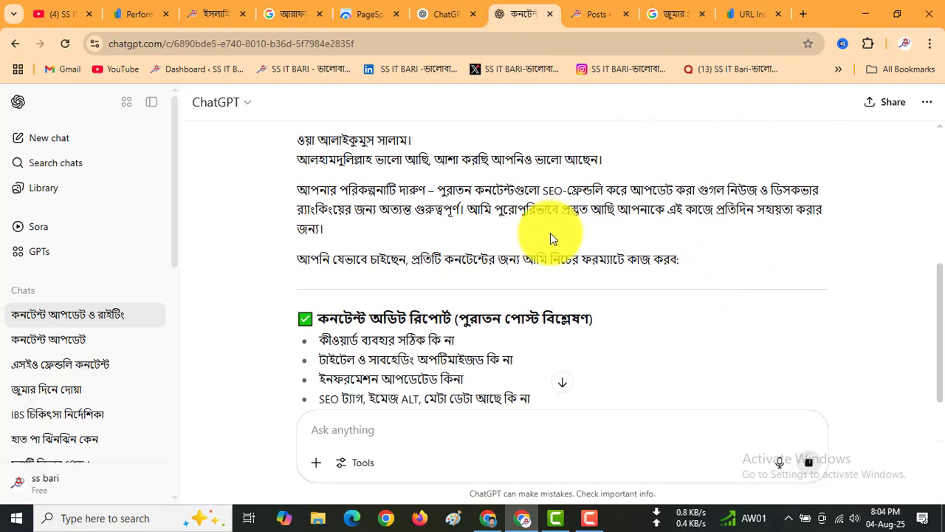
scroll(551, 233, "down", 2)
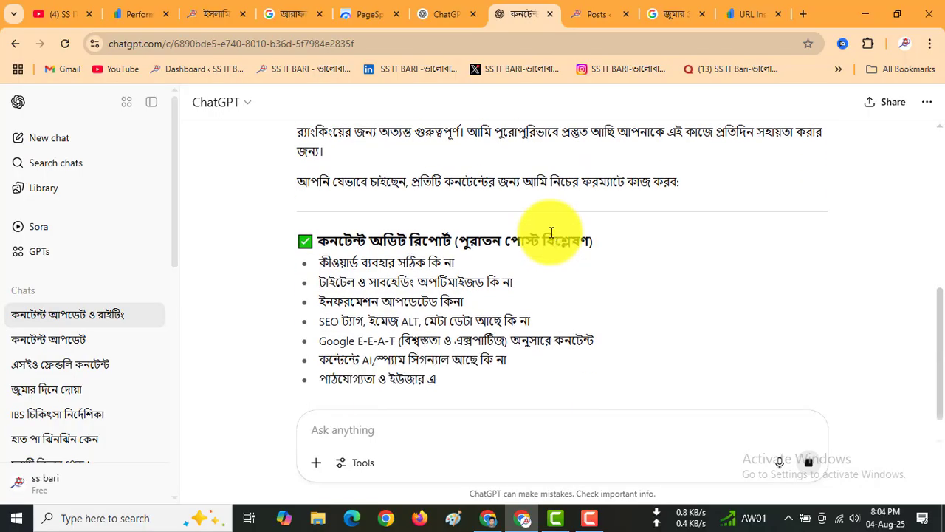
scroll(550, 234, "down", 3)
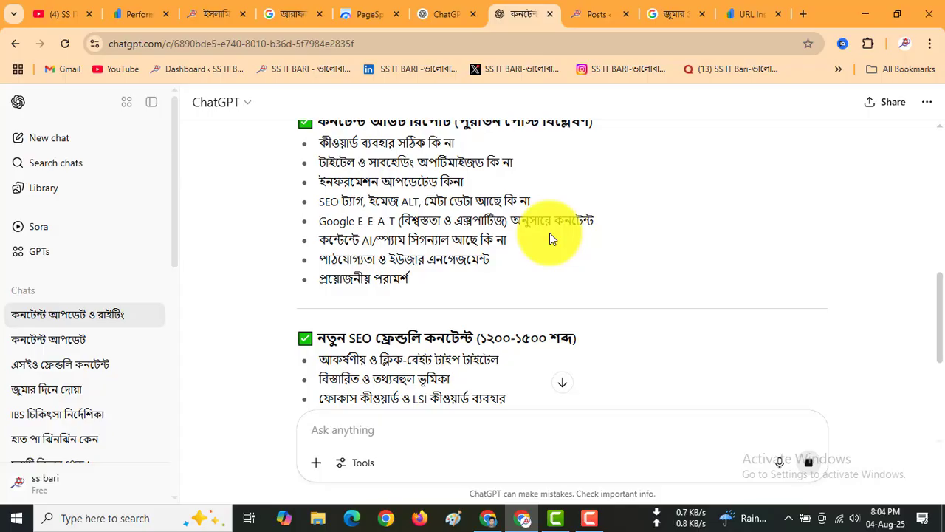
scroll(562, 226, "down", 4)
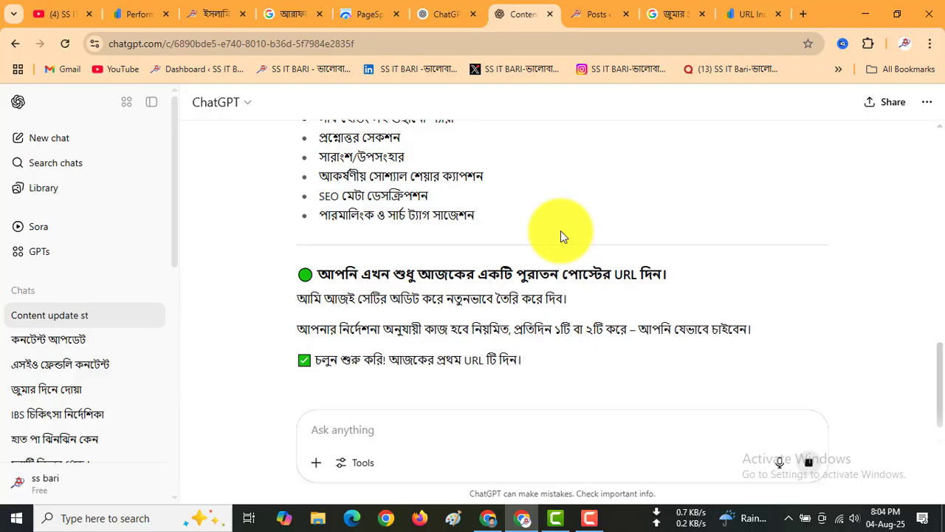
scroll(561, 230, "down", 1)
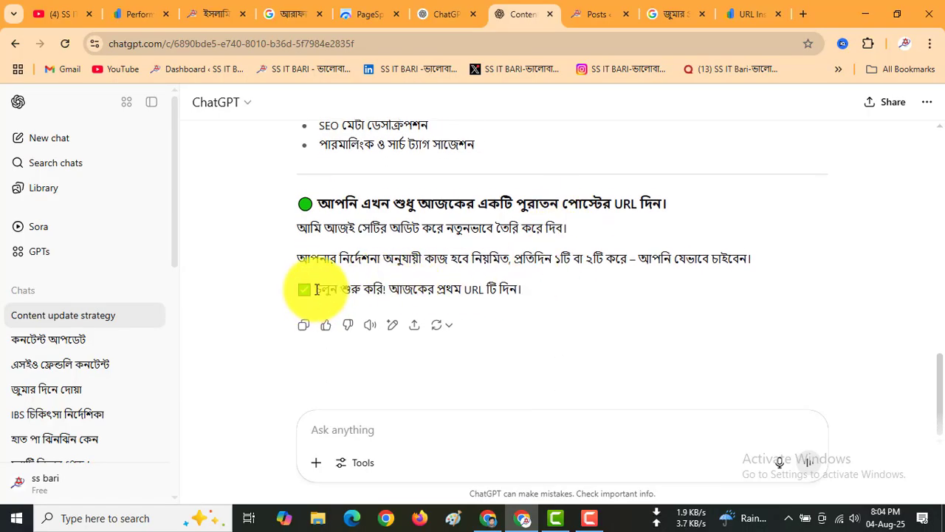
left_click_drag(350, 289, 528, 287)
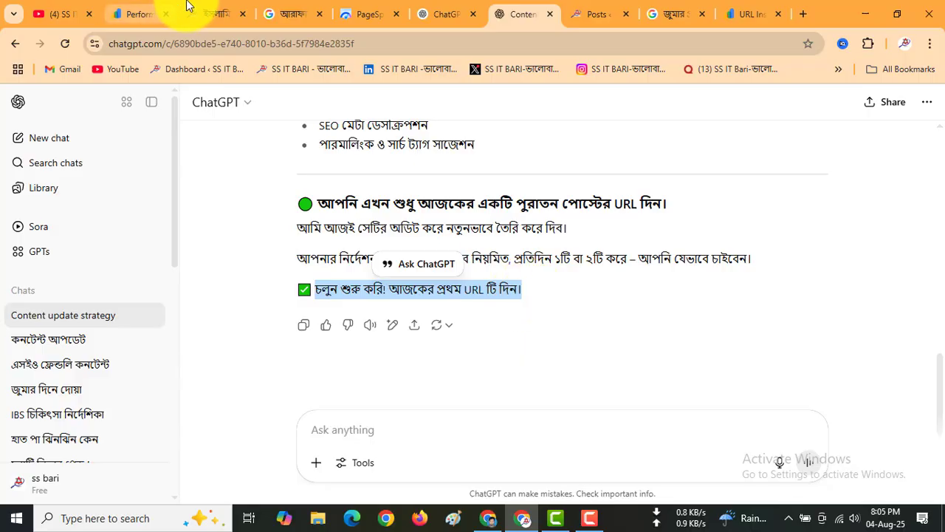
Copy the link address of the post জুমার প্রথম ও দ্বিতীয় খুতবা পড়ার নিয়ম from the blog's category page
left_click(214, 13)
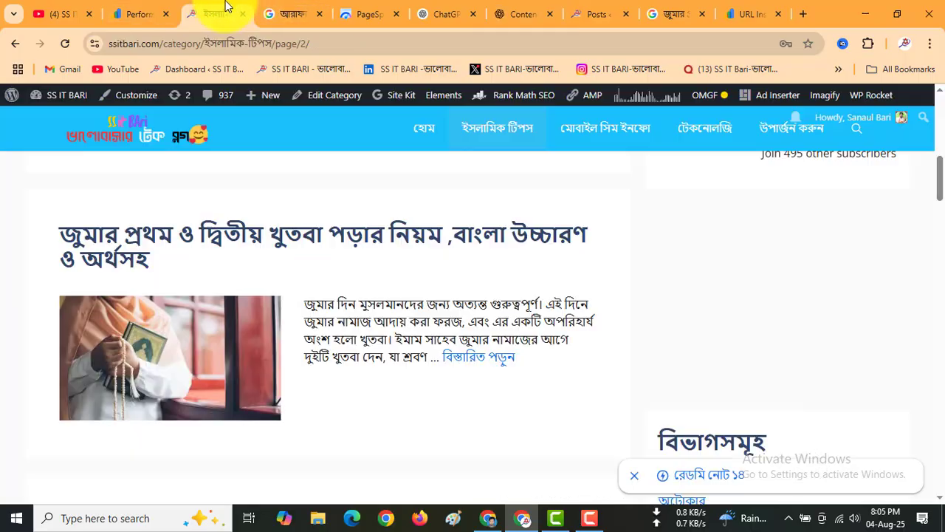
right_click(146, 239)
left_click(200, 362)
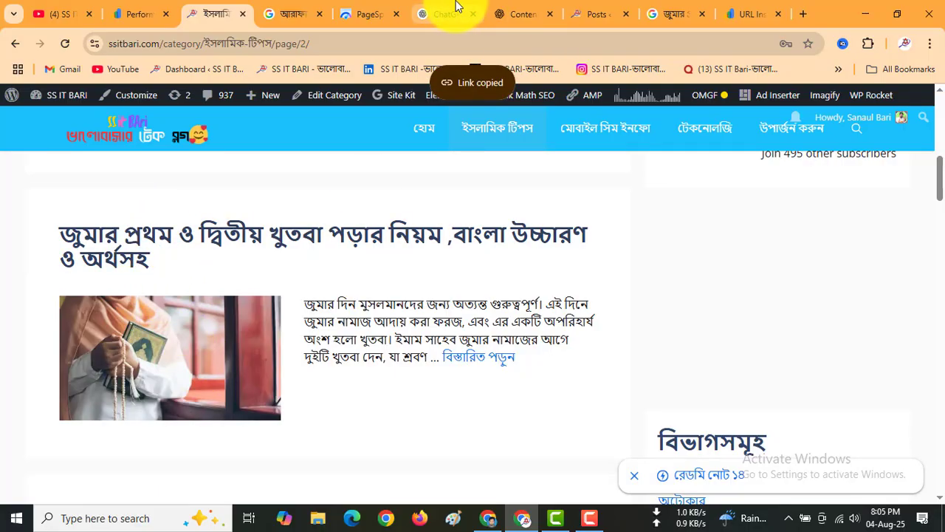
Send the copied post URL to ChatGPT in the new content-update conversation
left_click(452, 12)
left_click(526, 10)
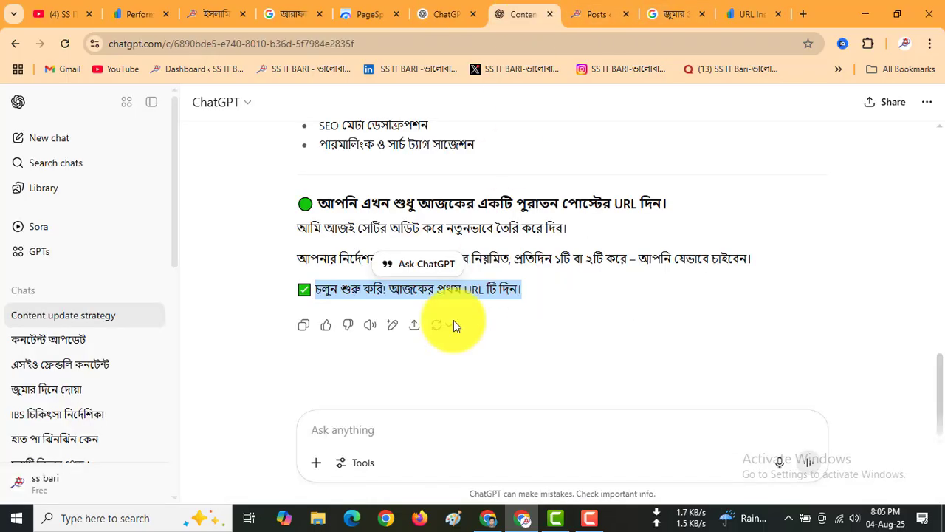
left_click(346, 442)
right_click(345, 434)
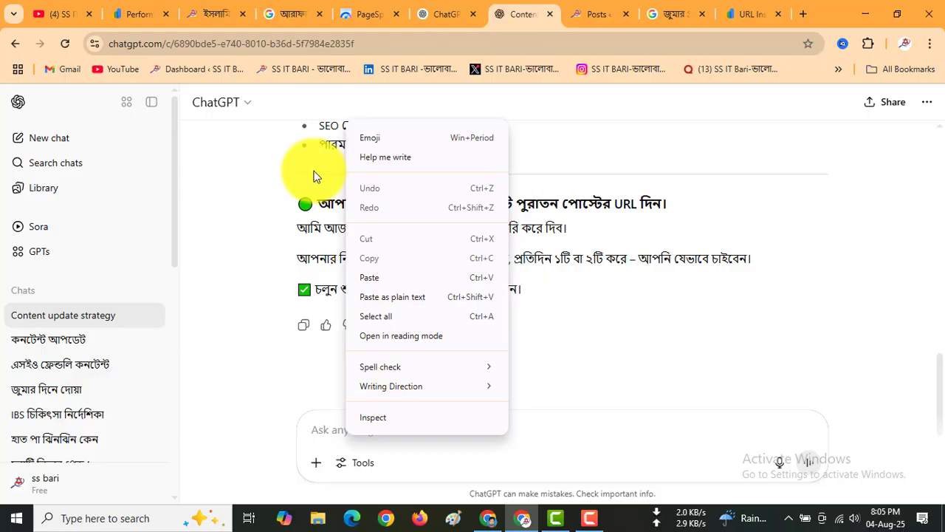
left_click(366, 278)
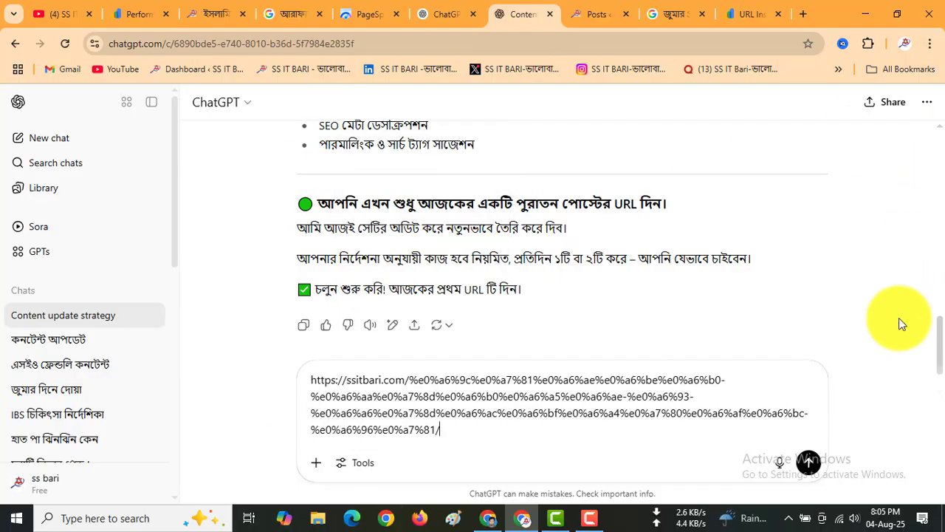
left_click(809, 464)
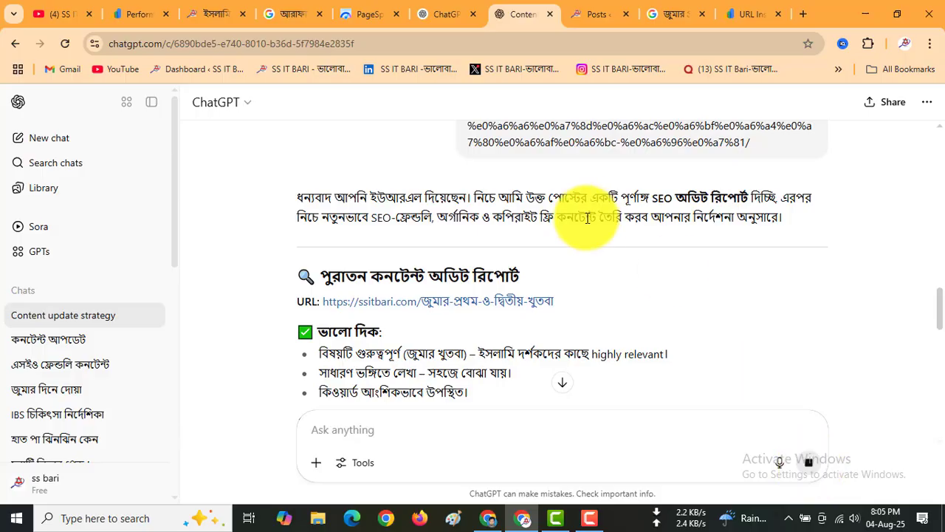
Copy the suggested title "জুমার প্রথম ও দ্বিতীয় খুতবা: ইসলামি দৃষ্টিতে গুরুত্ব, পার্থক্য ও পাঠের নিয়ম" from ChatGPT's answer, without the quotation marks
scroll(426, 305, "down", 4)
scroll(427, 305, "down", 5)
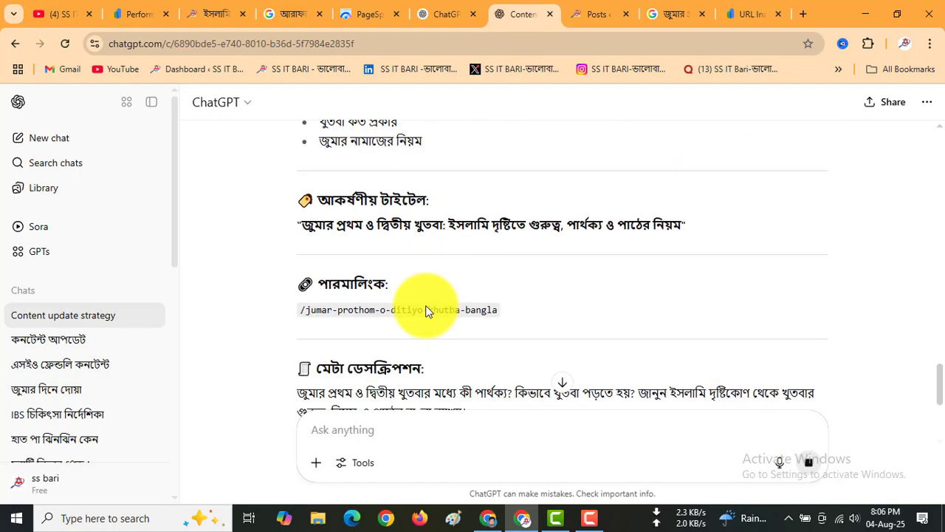
scroll(399, 307, "up", 2)
scroll(332, 274, "down", 2)
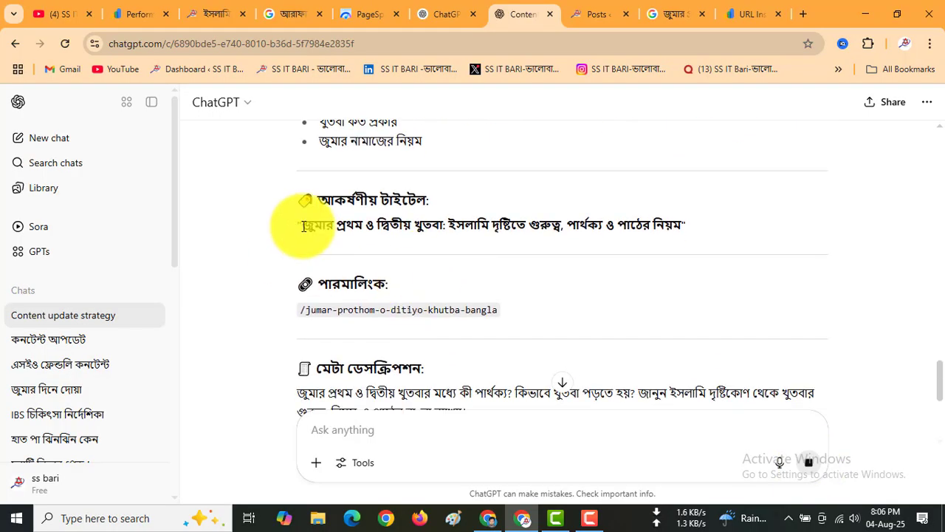
left_click_drag(319, 227, 683, 225)
right_click(661, 227)
left_click(527, 242)
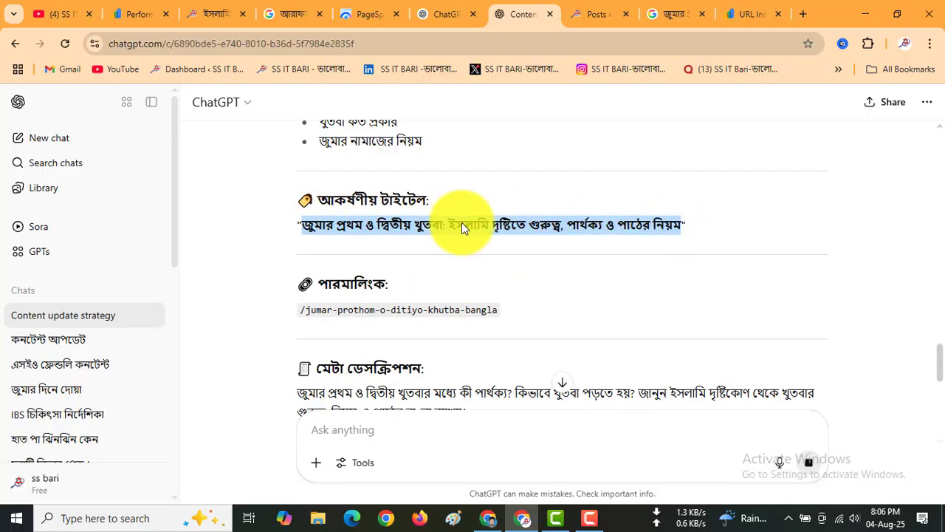
Open the post জুমার প্রথম ও দ্বিতীয় খুতবা পড়ার নিয়ম in a new tab and bring it up in the WordPress post editor
left_click(226, 10)
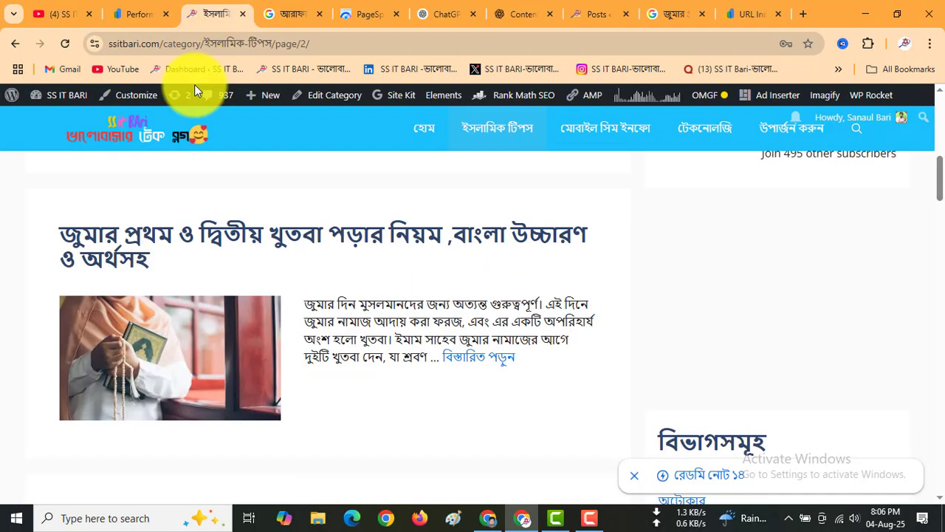
right_click(200, 244)
left_click(231, 253)
left_click(271, 12)
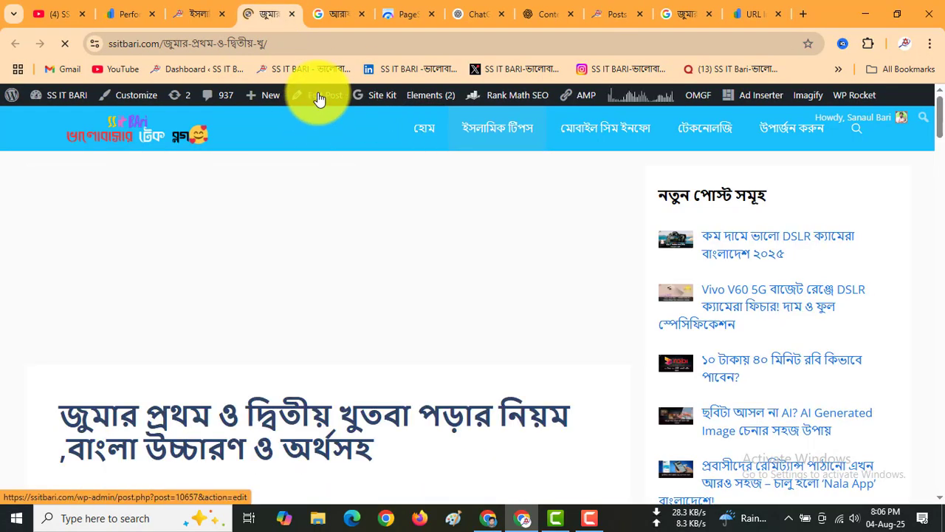
left_click(319, 97)
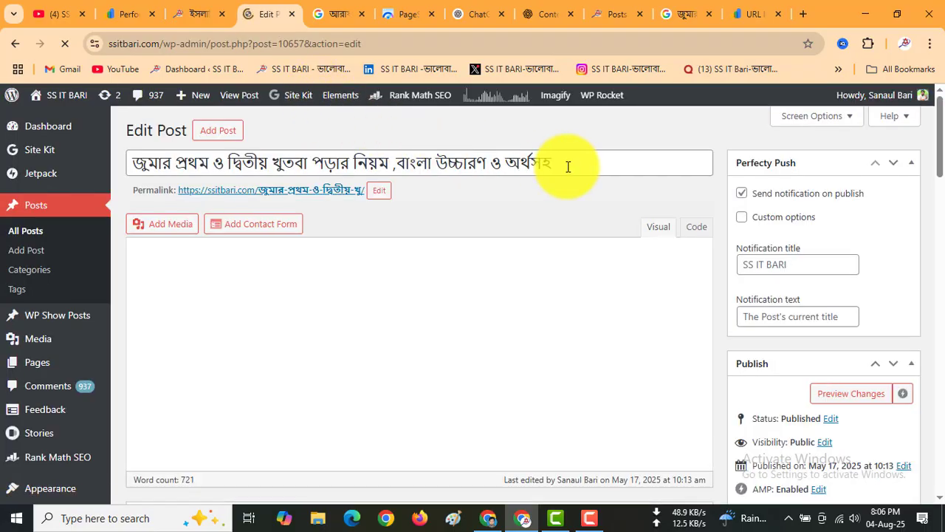
Replace the post title with the copied জুমার প্রথম ও দ্বিতীয় খুতবা: ইসলামি দৃষ্টিতে গুরুত্ব, পার্থক্য ও পাঠের নিয়ম
left_click_drag(566, 164, 126, 162)
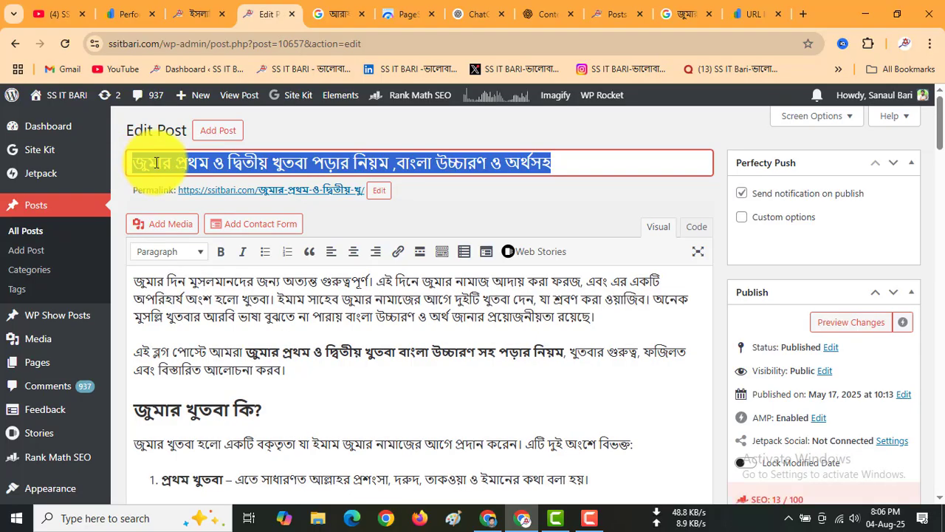
right_click(155, 162)
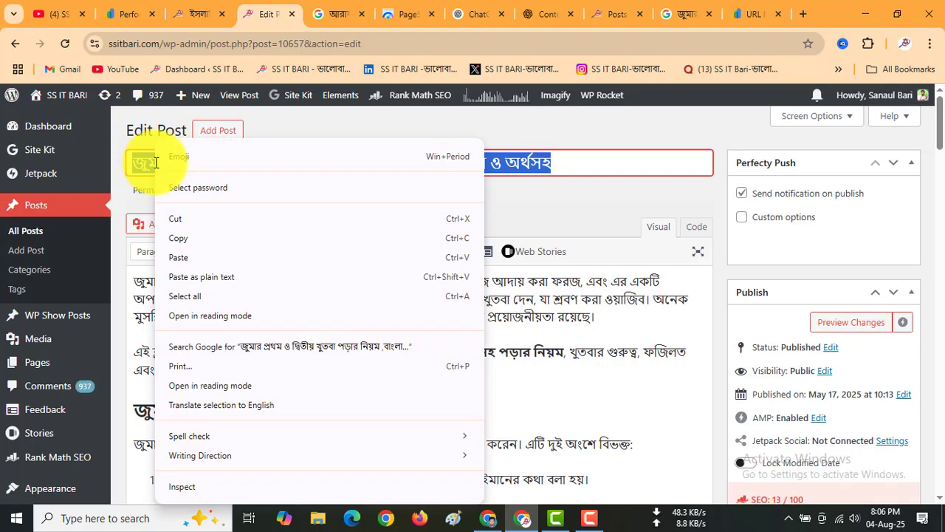
left_click(183, 255)
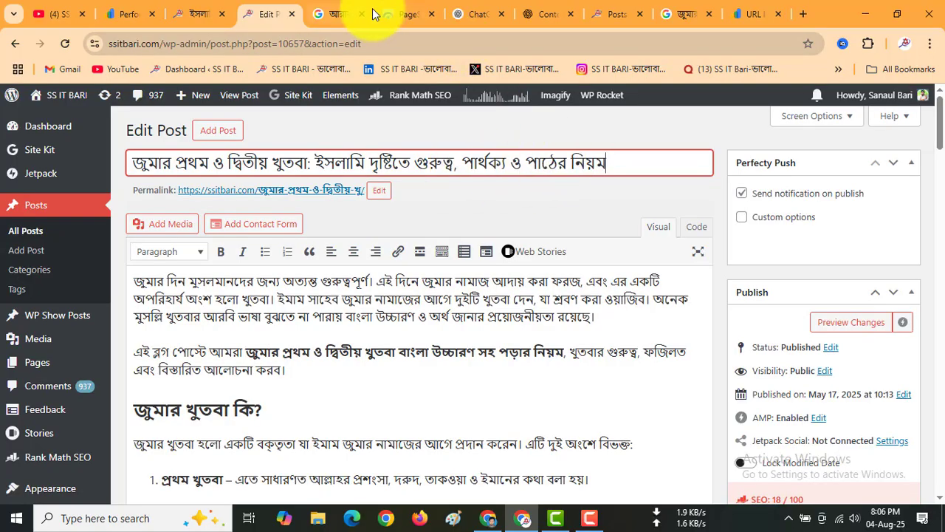
Copy the suggested meta description starting "জুমার প্রথম ও দ্বিতীয় খুতবার মধ্যে কী পার্থক্য?" from ChatGPT's answer
left_click(554, 6)
triple_click(346, 221)
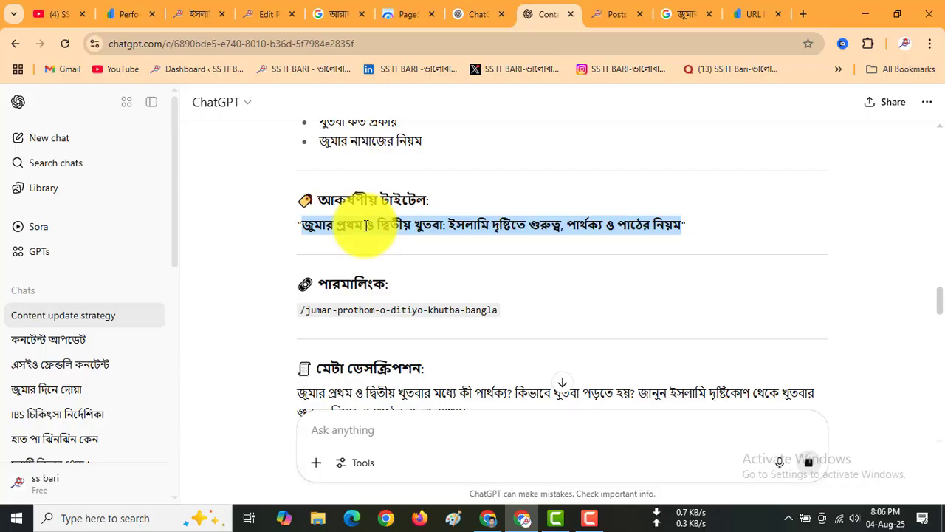
scroll(367, 225, "down", 1)
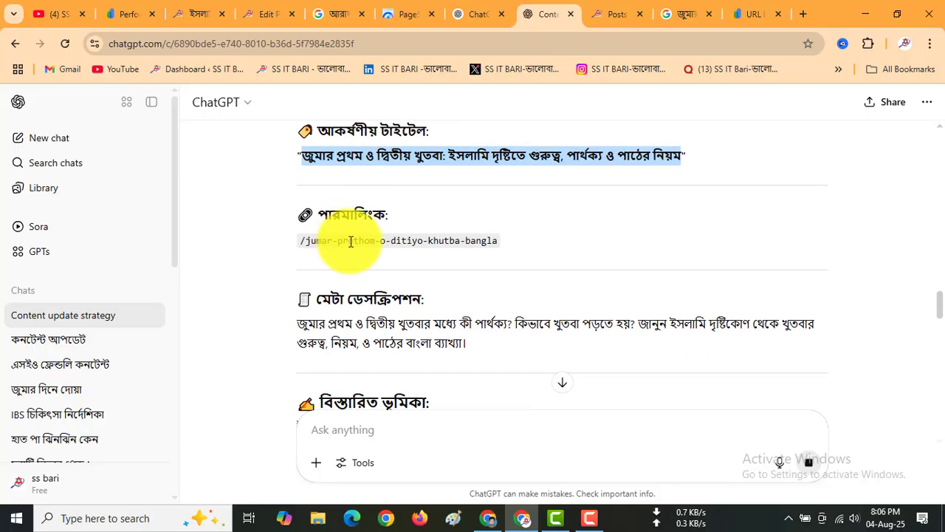
left_click(269, 9)
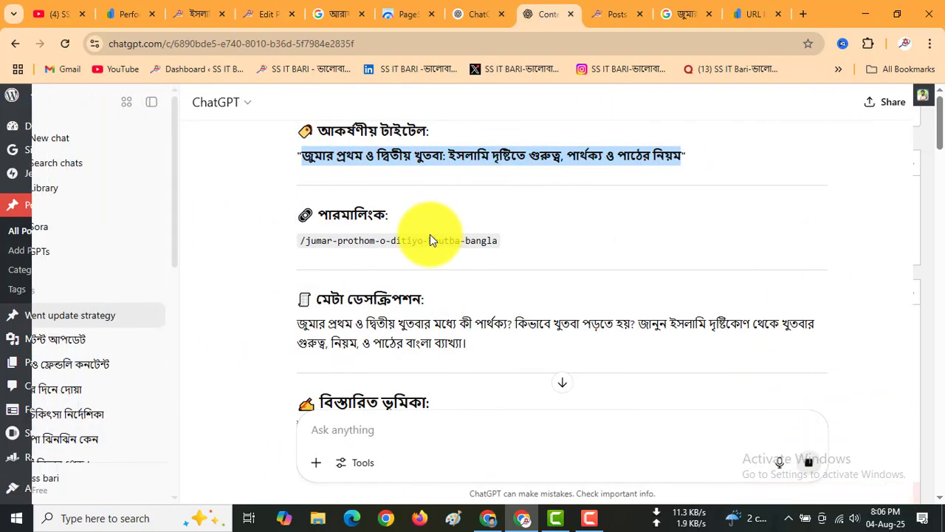
scroll(430, 234, "down", 2)
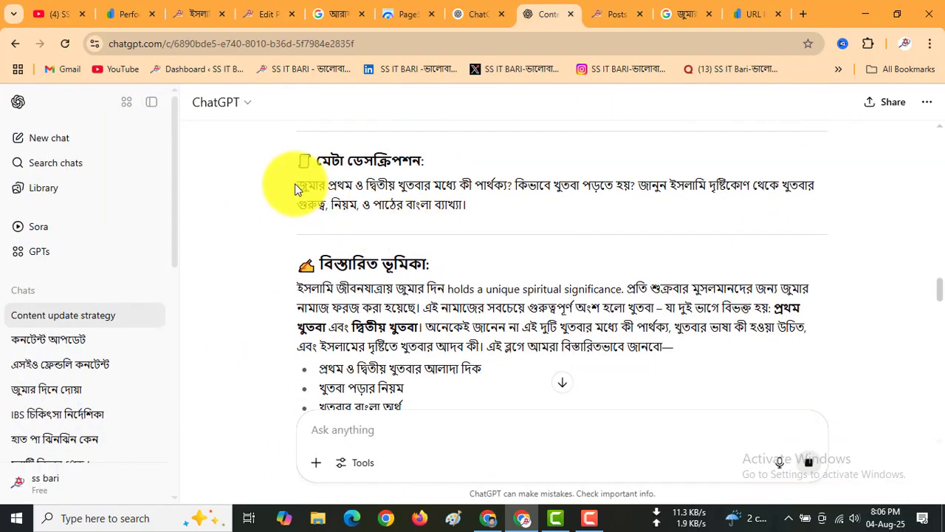
left_click_drag(294, 183, 460, 200)
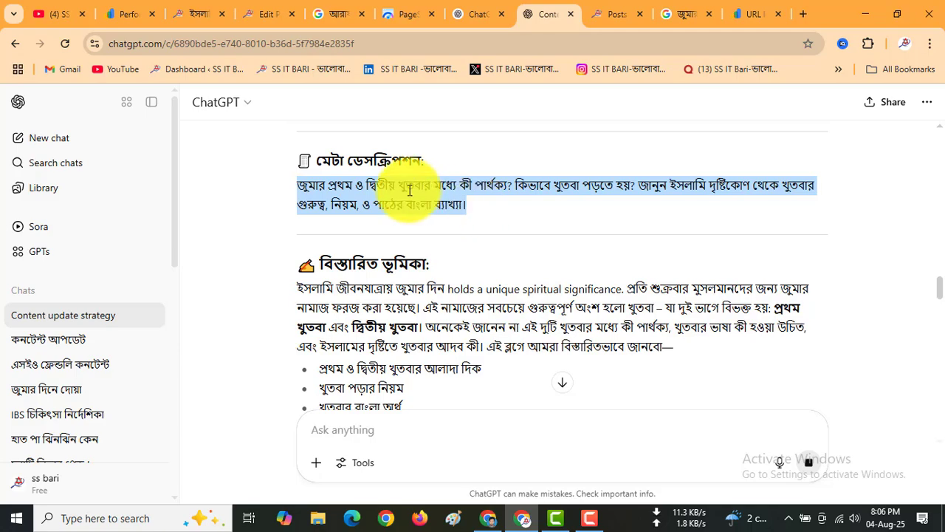
right_click(418, 194)
left_click(433, 207)
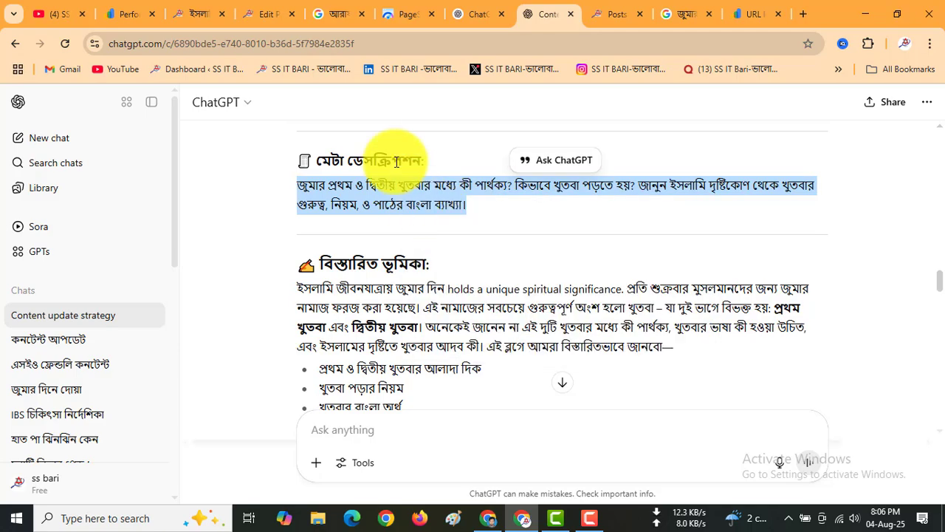
Replace the post's Rank Math snippet description with the copied meta description in the WordPress editor and close the snippet editor
left_click(280, 14)
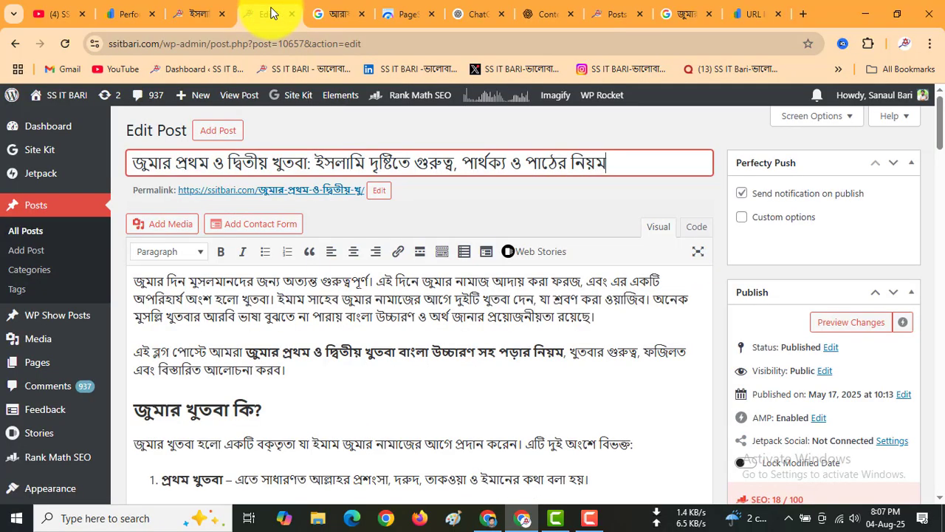
scroll(574, 277, "down", 5)
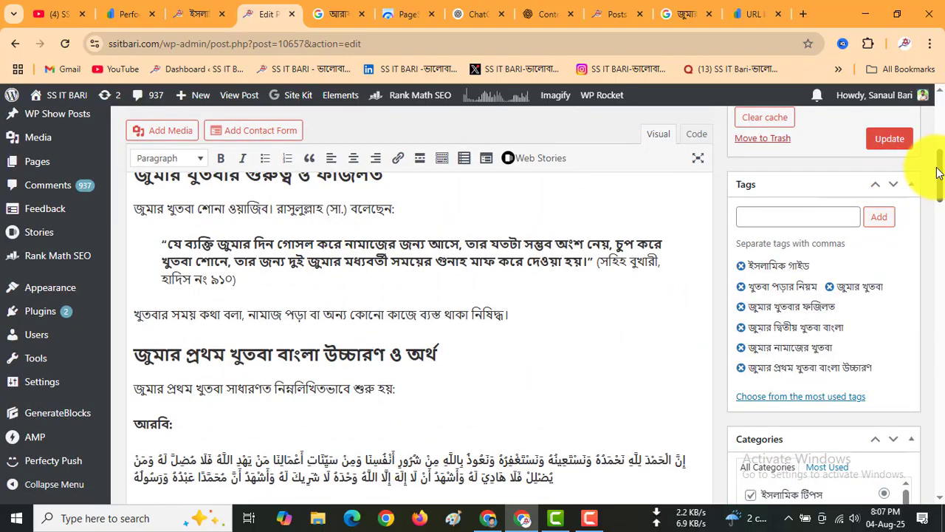
left_click_drag(938, 171, 942, 426)
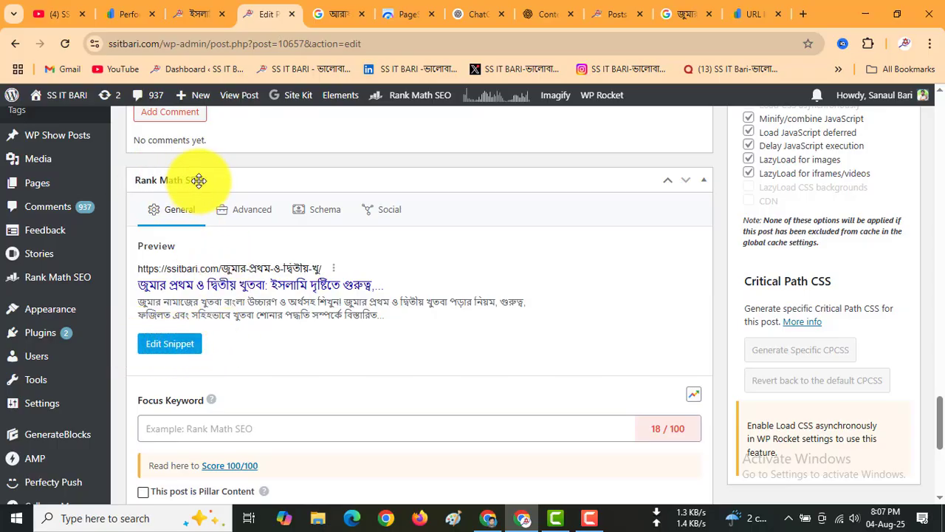
left_click(169, 345)
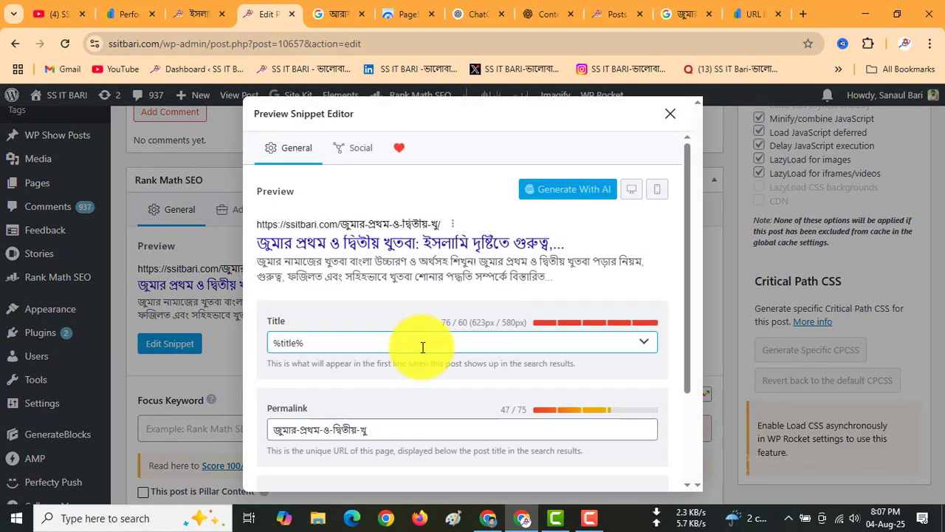
scroll(419, 354, "down", 3)
left_click_drag(281, 395, 350, 423)
key("ctrl+v")
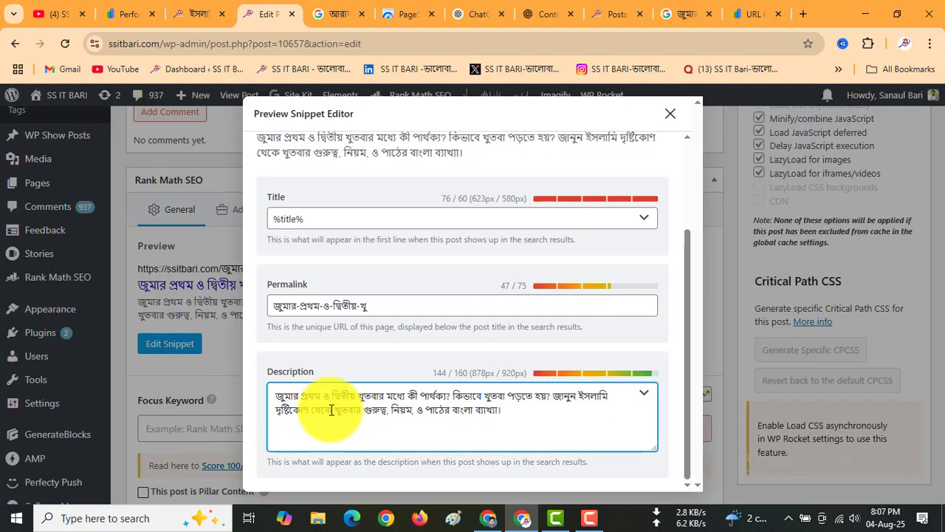
left_click(668, 114)
Copy the list of suggested search tags (সাজেস্টেড সার্চ ট্যাগ) at the end of ChatGPT's answer
left_click(546, 13)
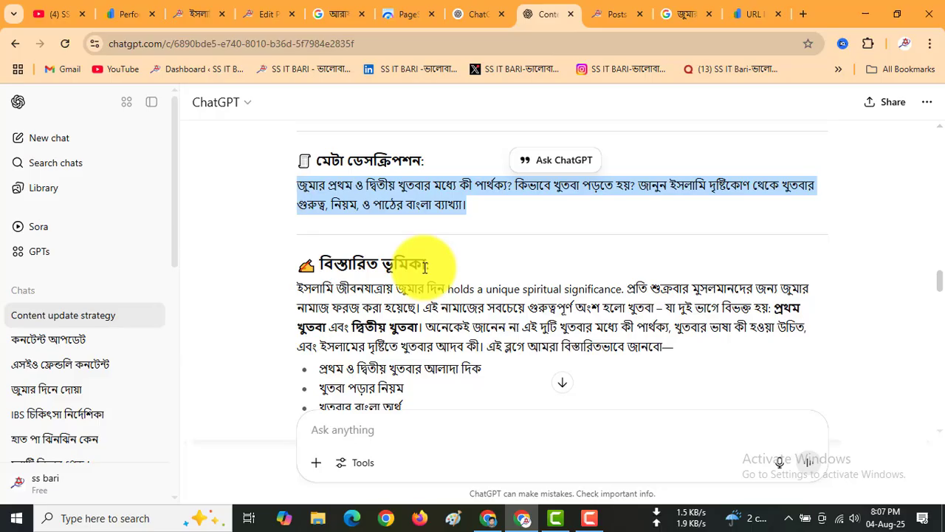
scroll(412, 243, "down", 4)
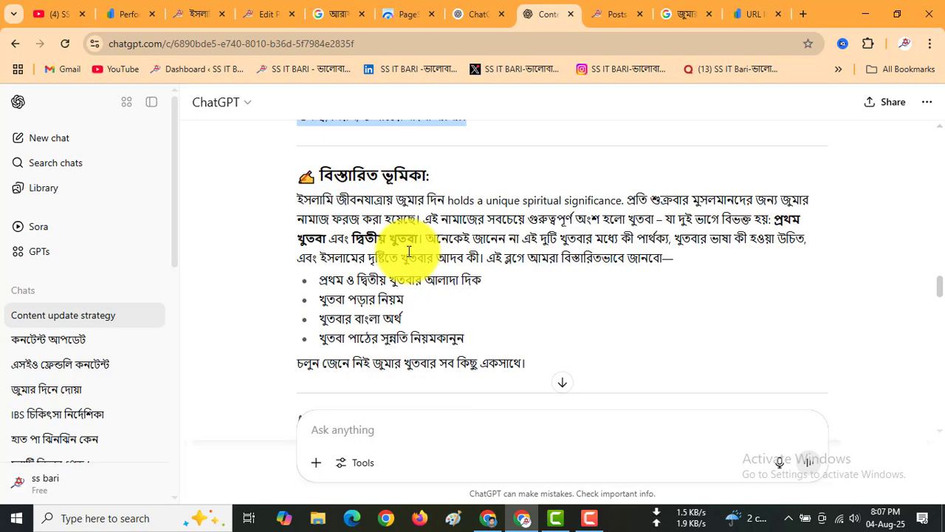
scroll(273, 228, "down", 10)
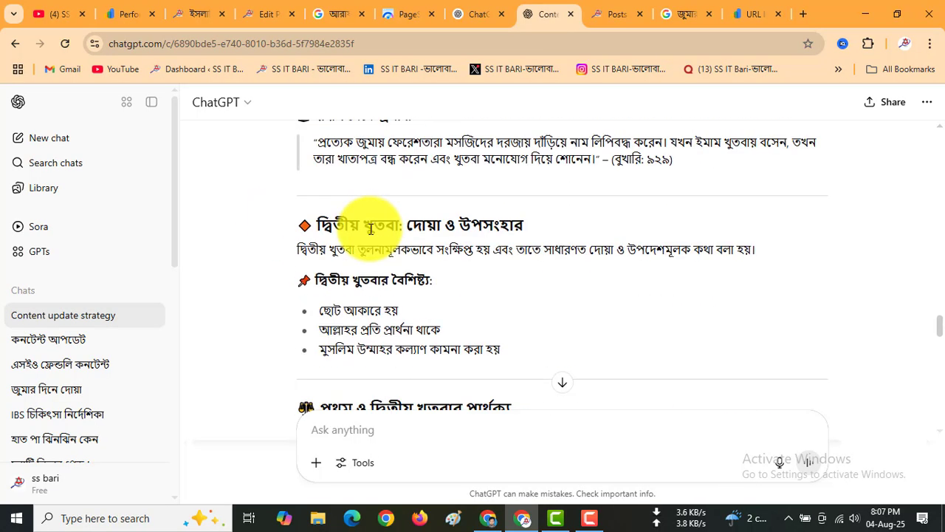
scroll(370, 228, "down", 12)
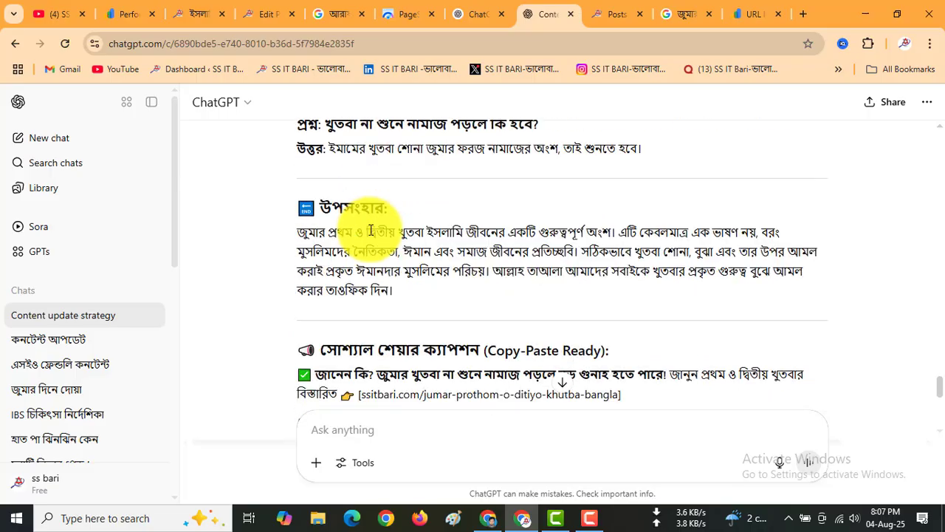
scroll(371, 235, "down", 4)
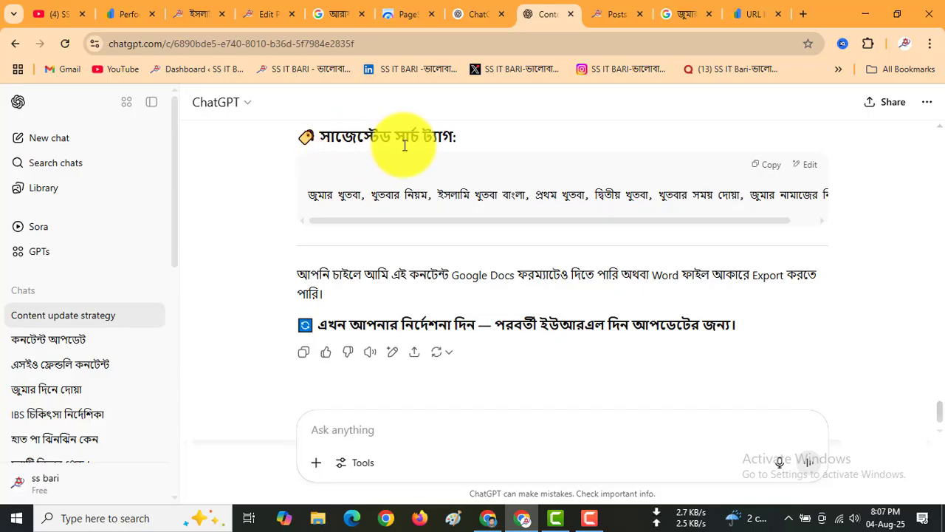
left_click(773, 166)
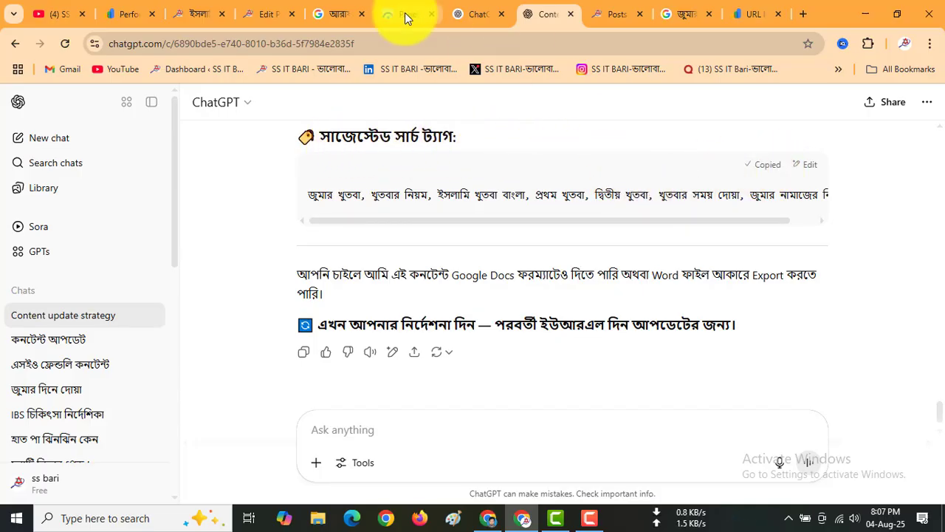
Add the copied tags জুমার খুতবা, খুতবার নিয়ম, ইসলামি খুতবা বাংলা, প্রথম খুতবা, দ্বিতীয় খুতবা, খুতবার সময় দোয়া and জুমার নামাজের নিয়ম to the WordPress post
left_click(272, 14)
scroll(806, 272, "up", 15)
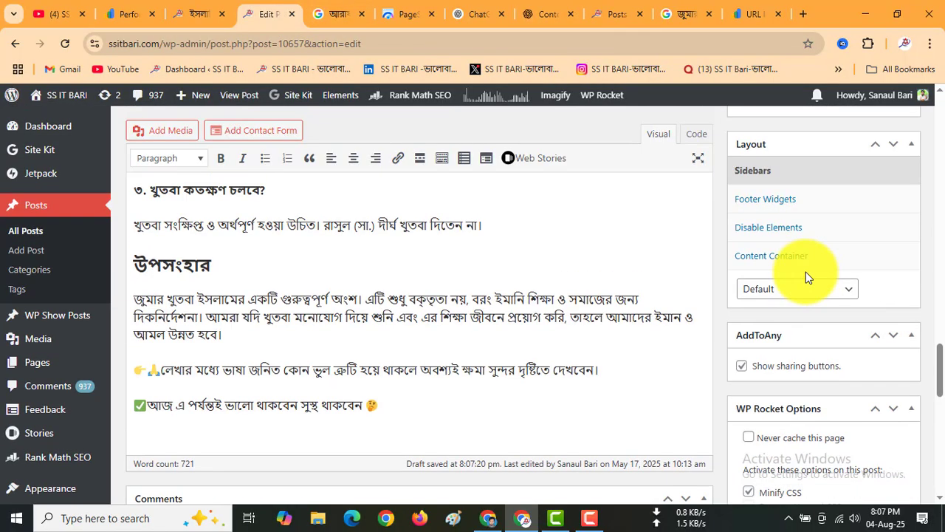
scroll(806, 272, "up", 2)
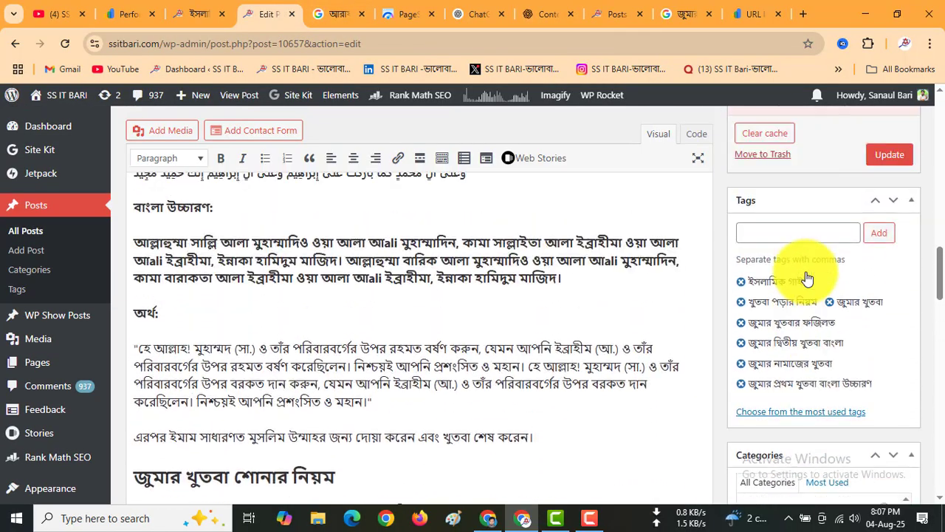
left_click(782, 233)
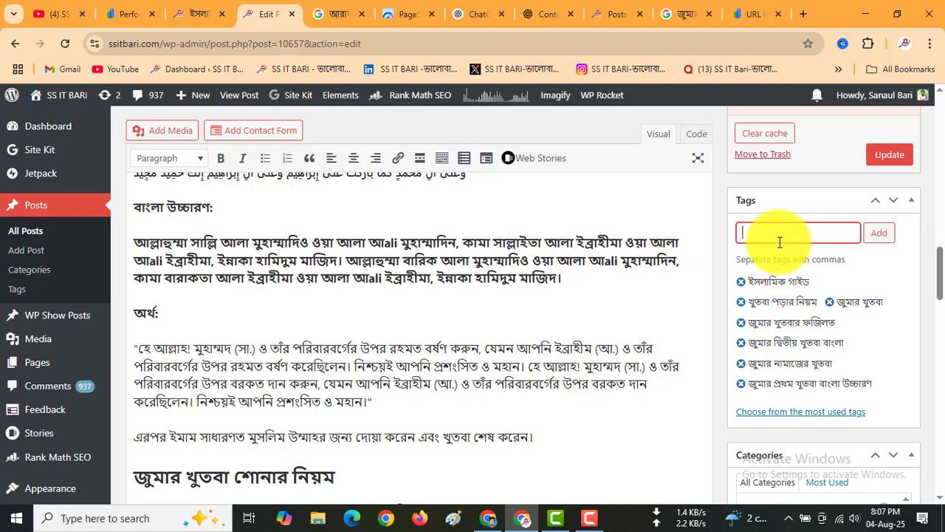
key("ctrl+v")
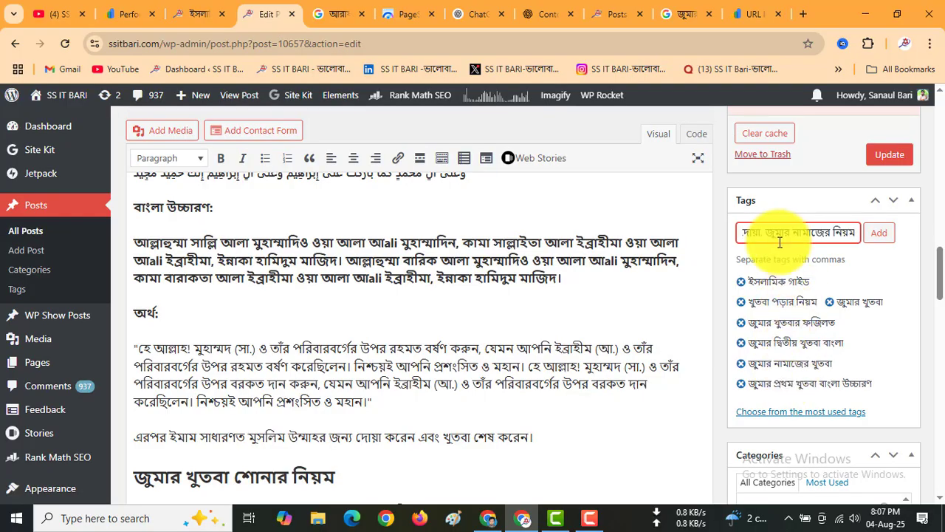
left_click(882, 235)
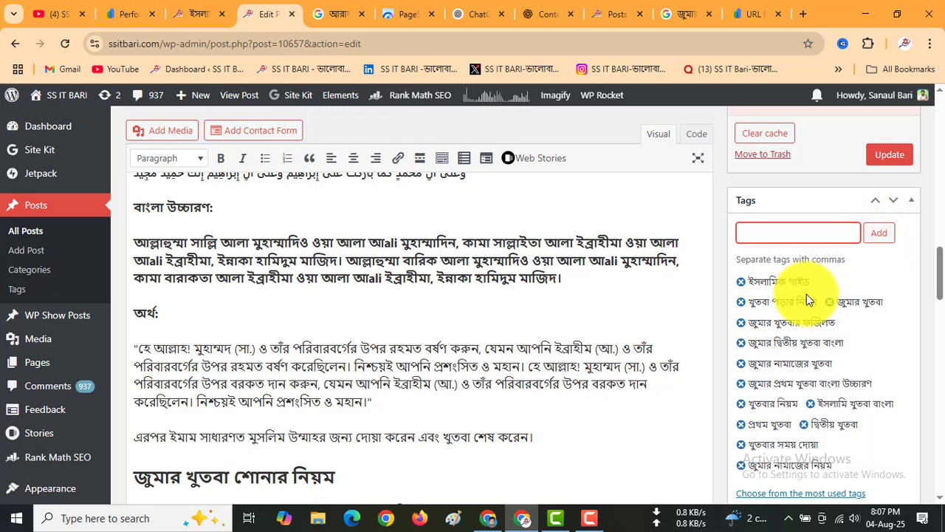
Remove the bold formatting from the first khutbah's Bangla pronunciation paragraph, beginning "ইন্নাল হামদা লিল্লাহি", under বাংলা উচ্চারণ
scroll(477, 299, "up", 5)
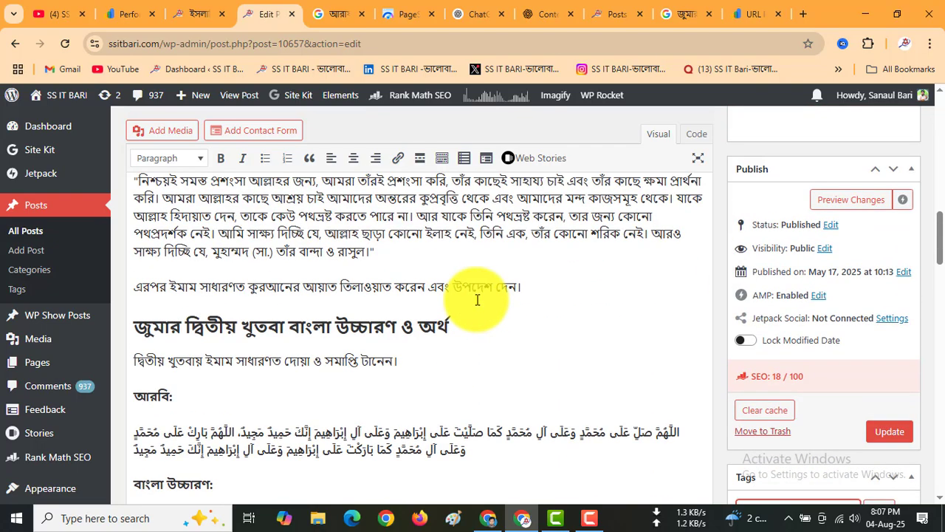
scroll(477, 299, "up", 1)
scroll(477, 299, "up", 15)
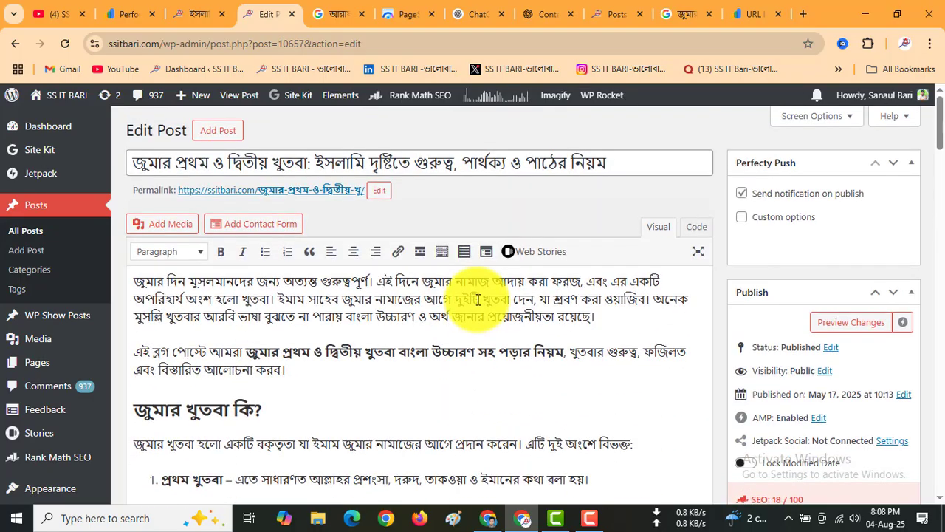
scroll(477, 300, "down", 2)
scroll(302, 271, "up", 2)
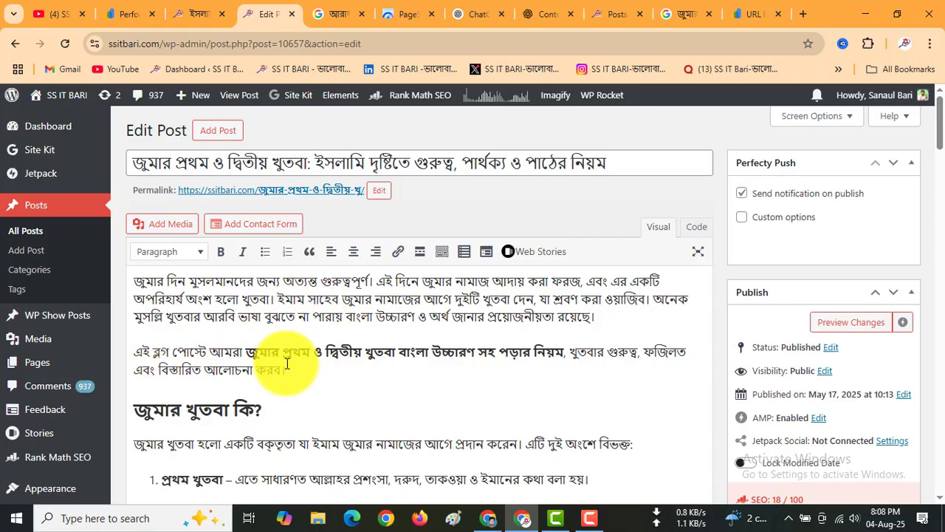
left_click_drag(293, 370, 131, 281)
scroll(306, 394, "down", 15)
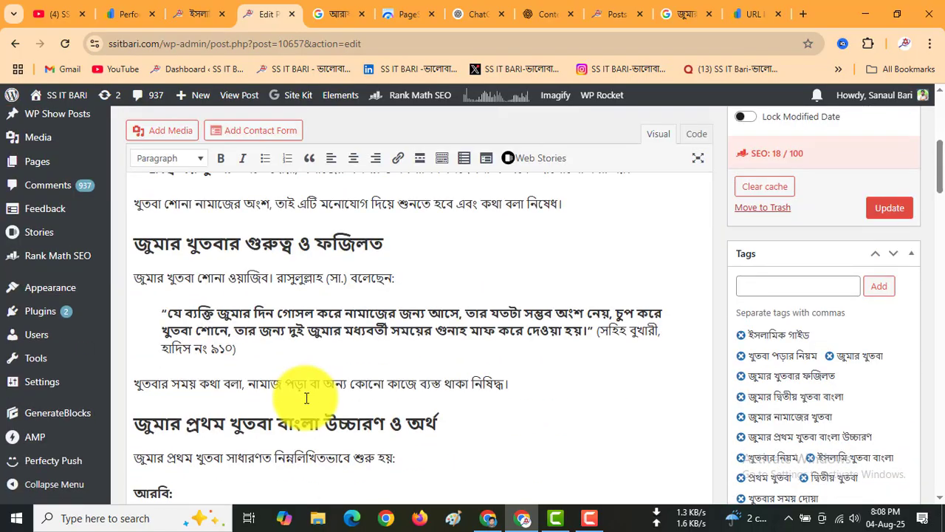
scroll(307, 398, "up", 4)
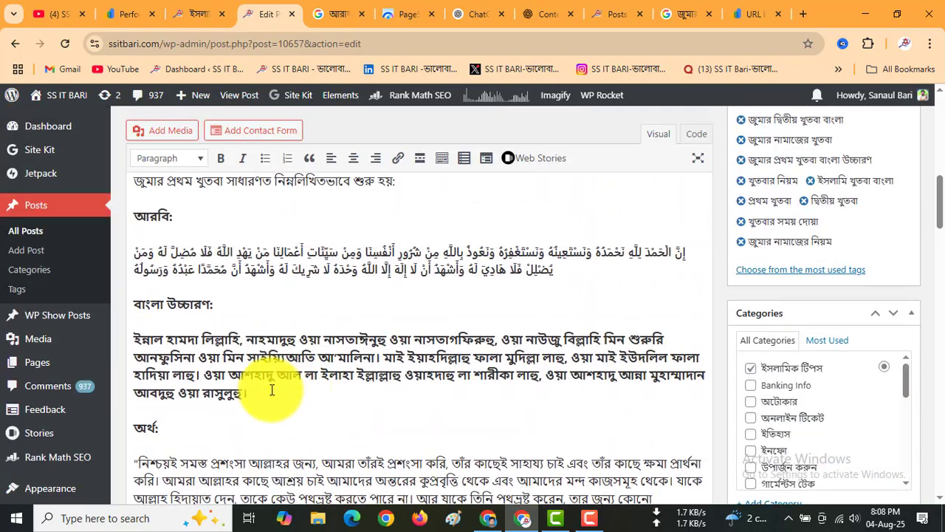
left_click_drag(250, 394, 134, 338)
left_click(231, 159)
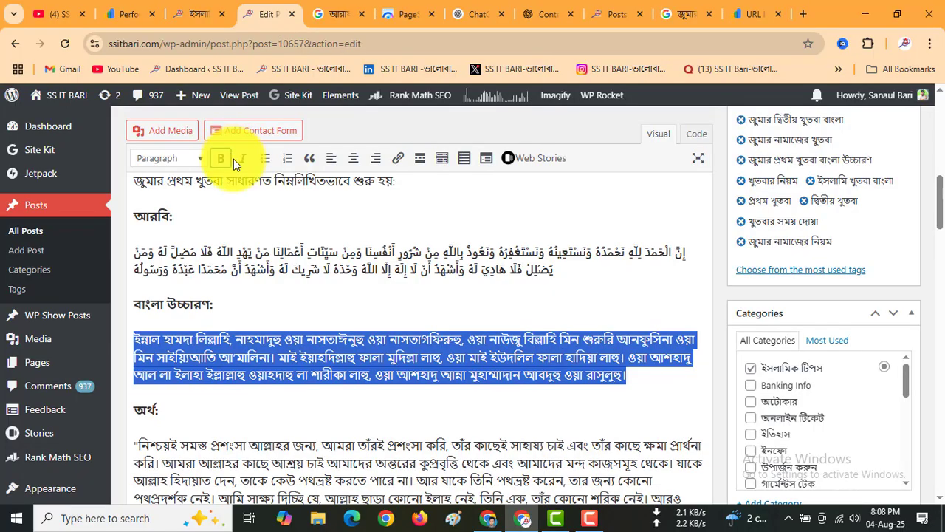
Put the source note "(সূত্র: ইসলাম QA)" on its own line below the answer to question ১
scroll(413, 396, "down", 3)
scroll(408, 401, "down", 12)
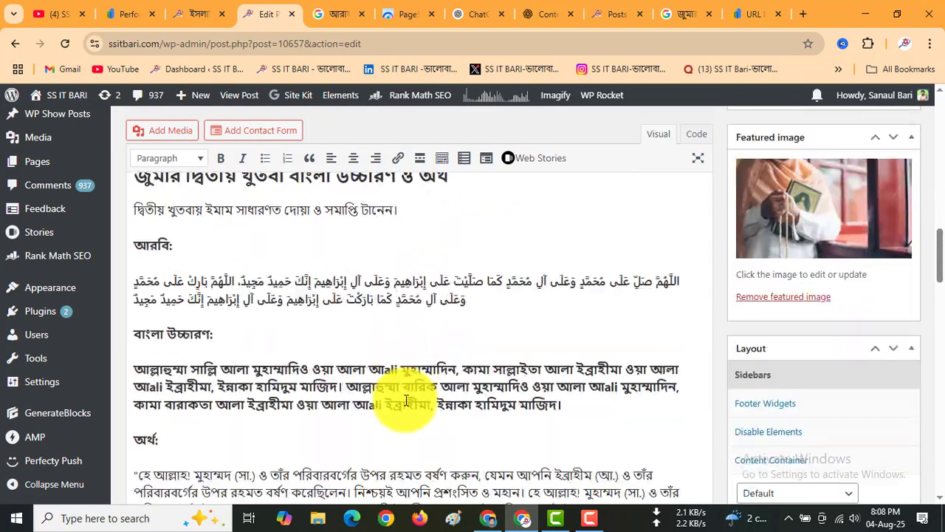
scroll(406, 400, "down", 2)
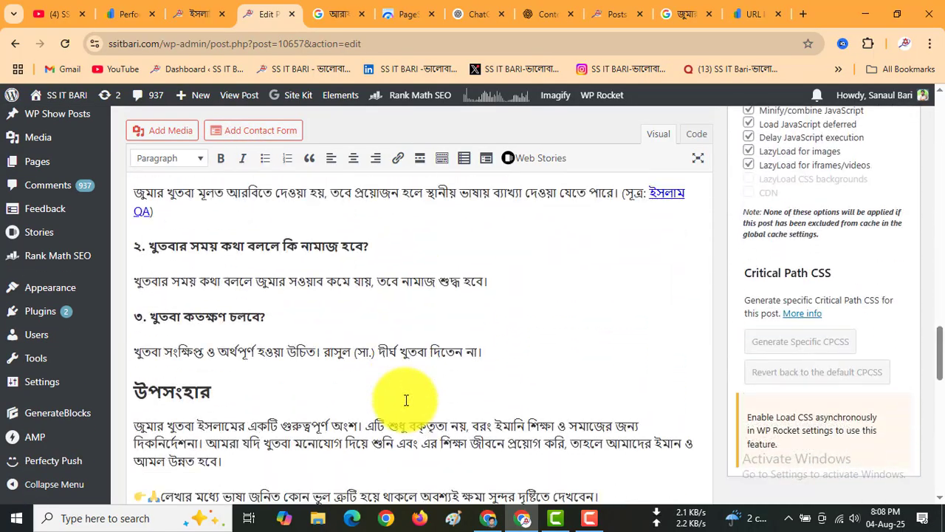
scroll(406, 399, "up", 1)
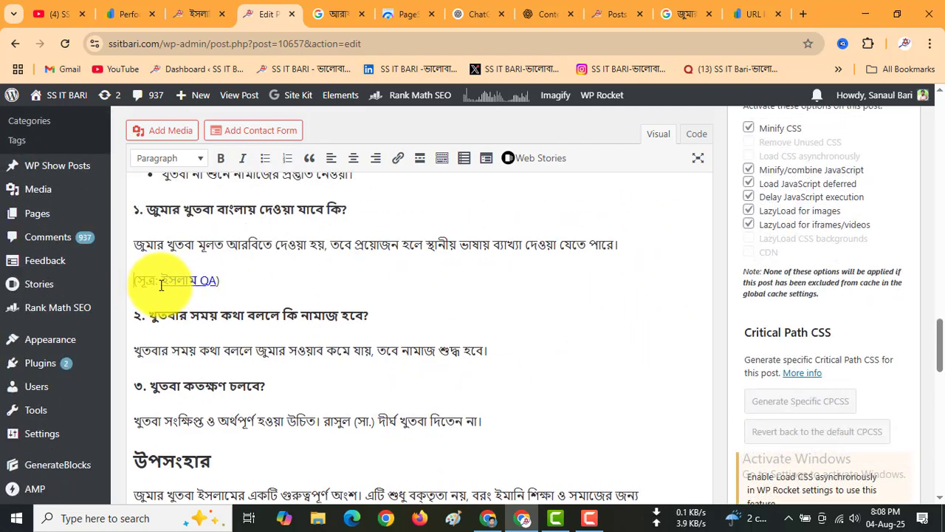
scroll(289, 359, "down", 4)
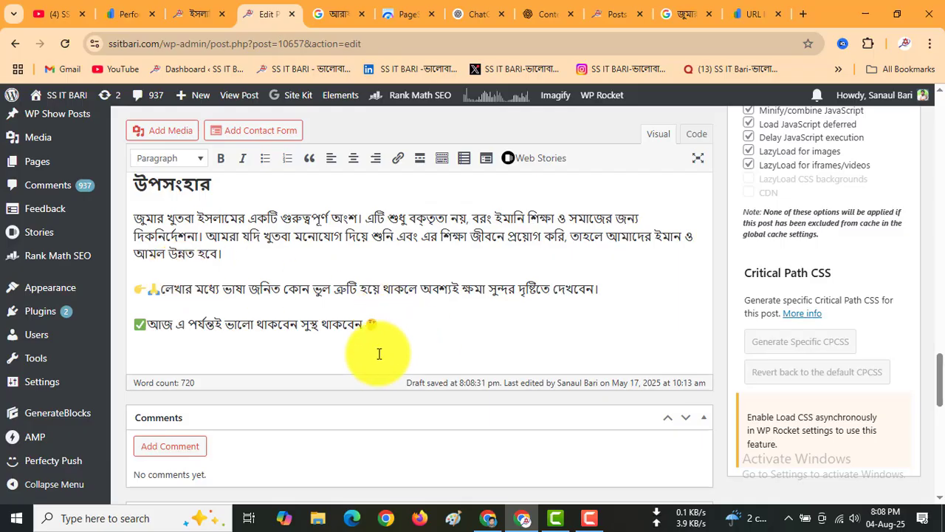
Browse the site's ইসলামিক টিপস category listing for related posts to link from the khutbah post, and return to the post editor
scroll(435, 334, "up", 4)
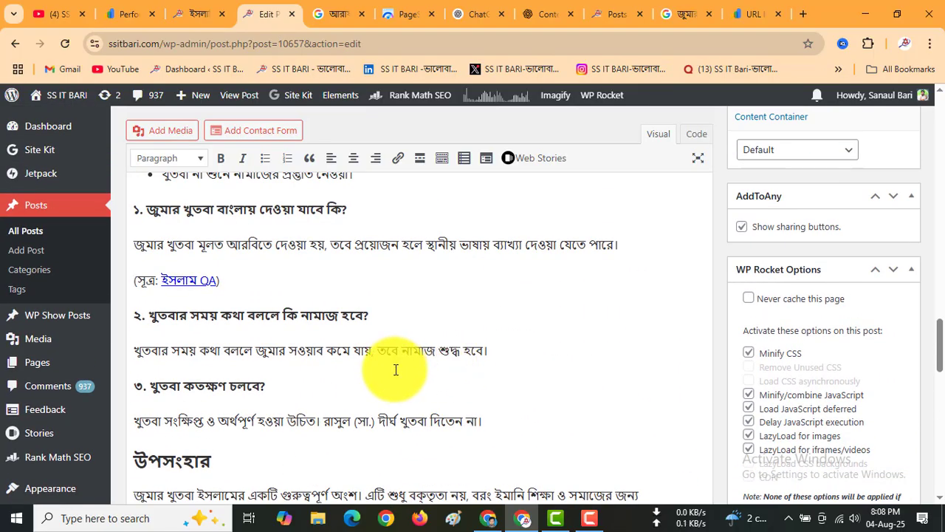
scroll(395, 369, "up", 15)
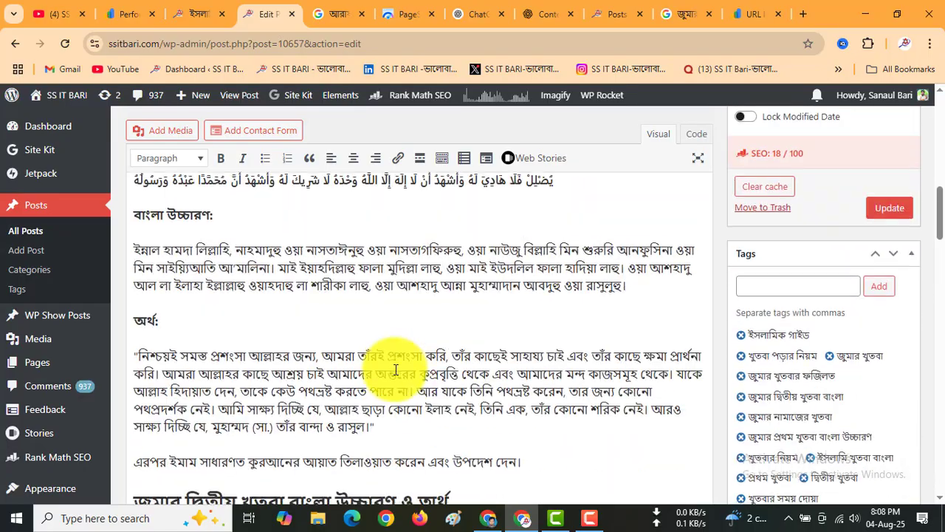
left_click(198, 16)
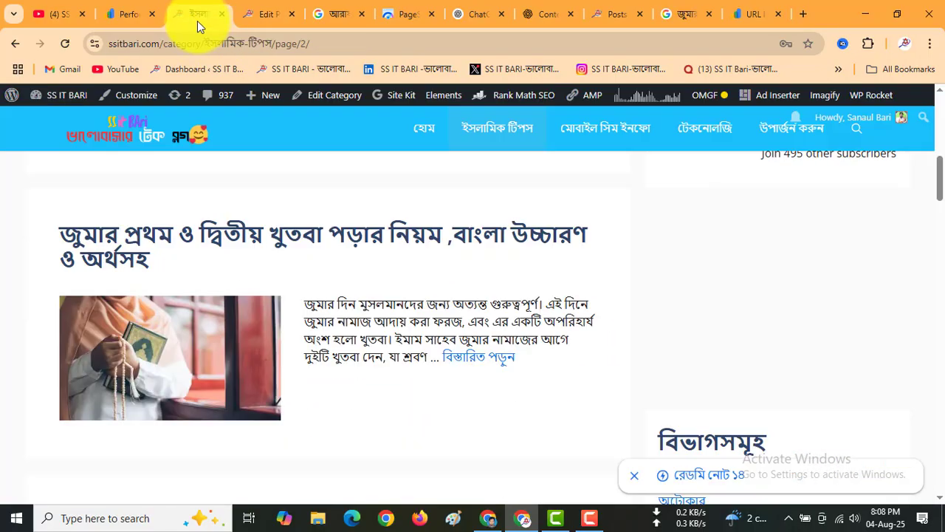
scroll(259, 310, "down", 5)
scroll(259, 308, "up", 5)
scroll(268, 358, "down", 3)
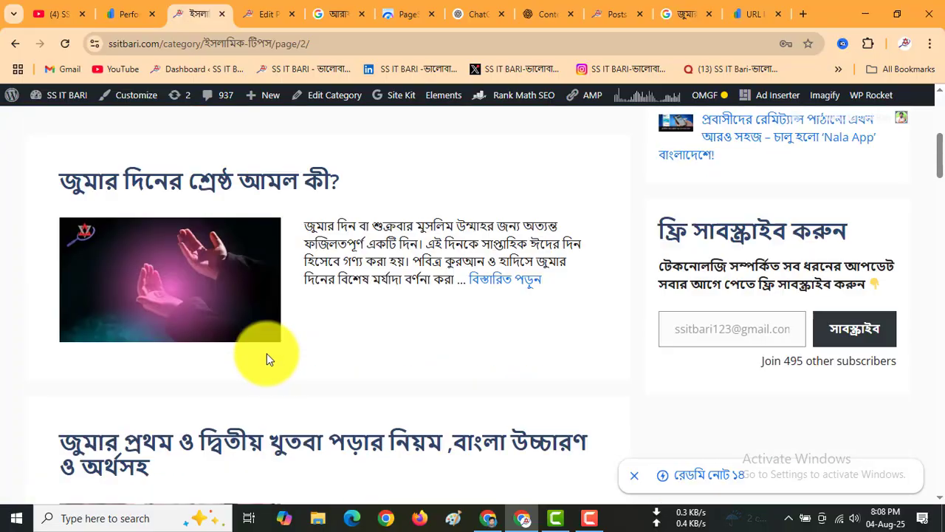
key("ctrl+Tab")
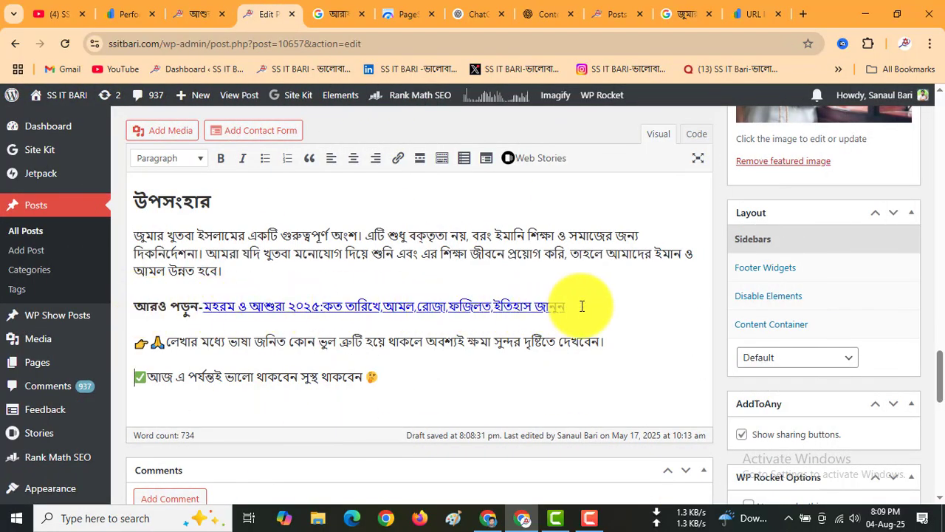
Review the edited khutbah post from the আরও পড়ুন link under উপসংহার up to the introduction, checking its links, sections and source note
left_click_drag(582, 305, 209, 305)
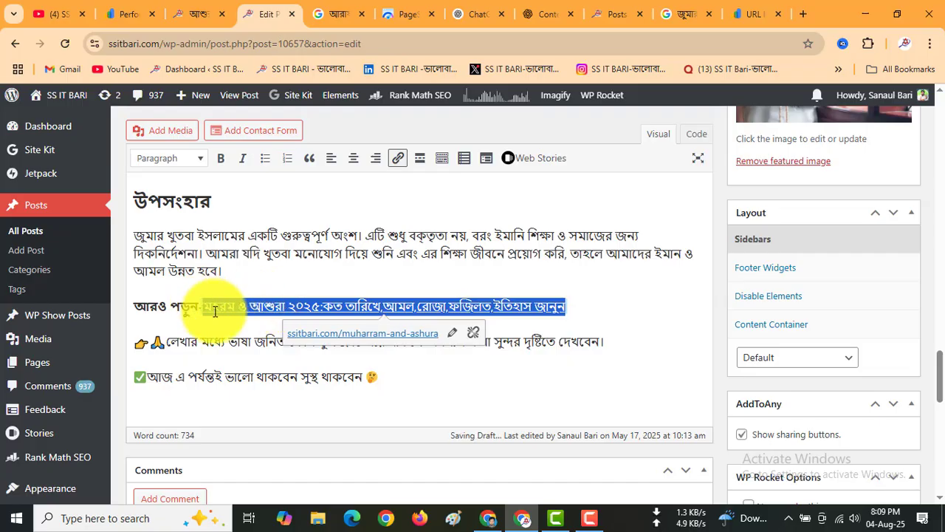
scroll(215, 311, "up", 20)
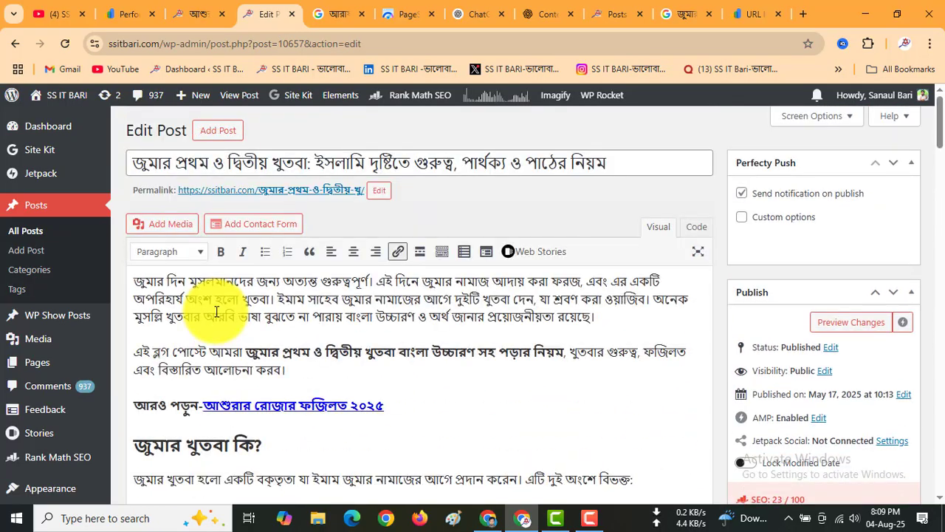
scroll(216, 310, "down", 1)
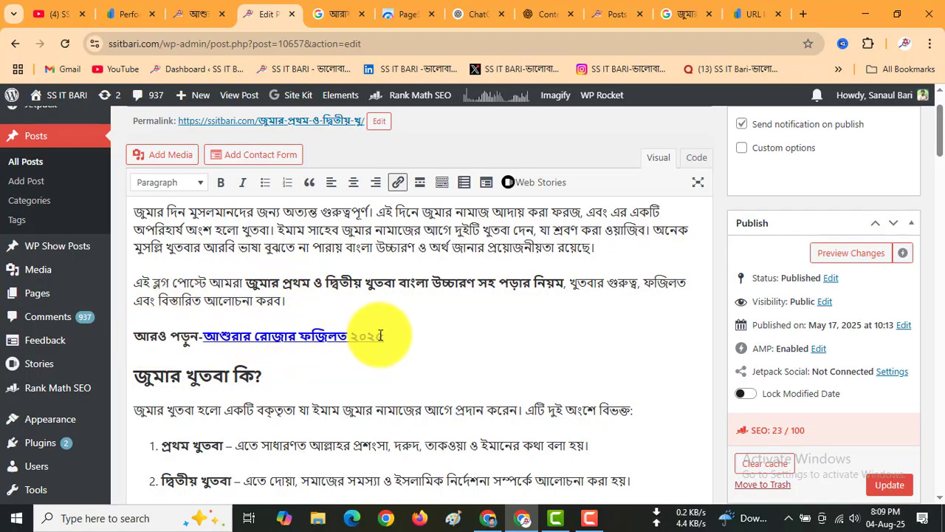
scroll(404, 339, "down", 5)
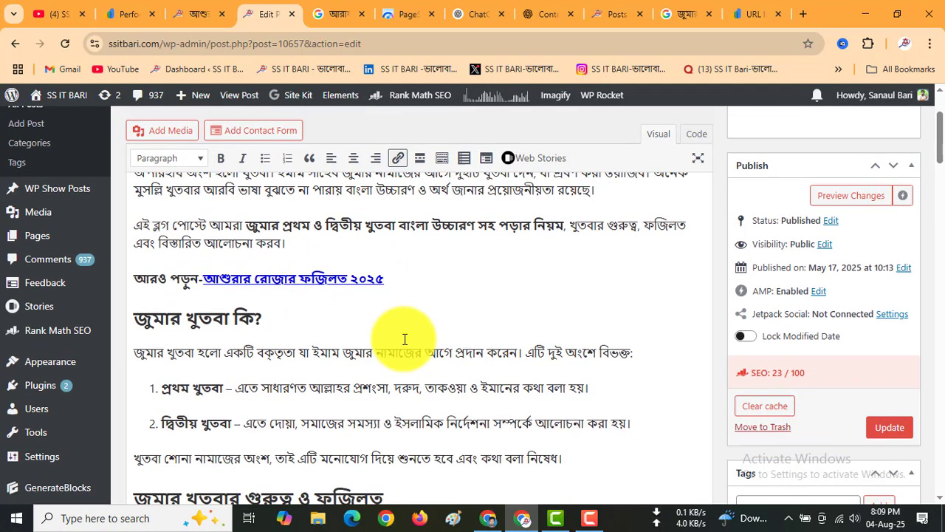
scroll(404, 339, "up", 5)
scroll(403, 338, "down", 10)
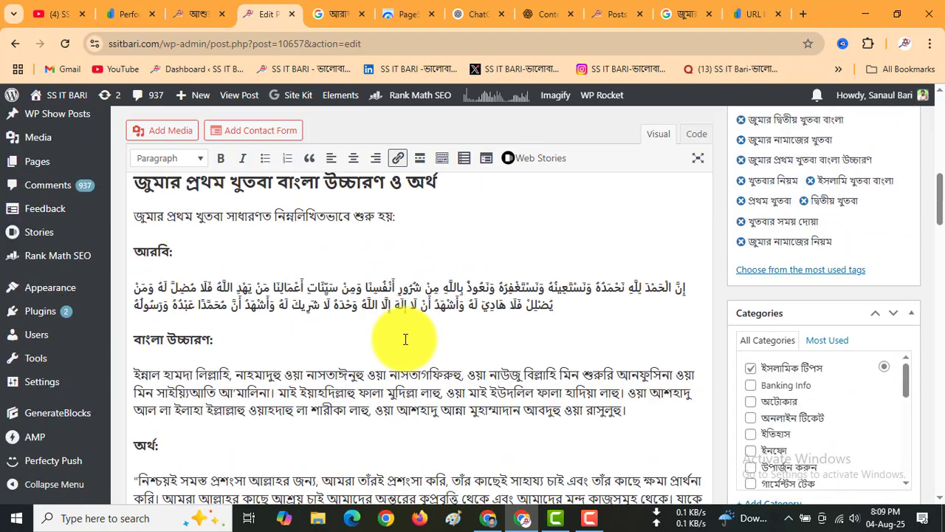
scroll(403, 337, "down", 6)
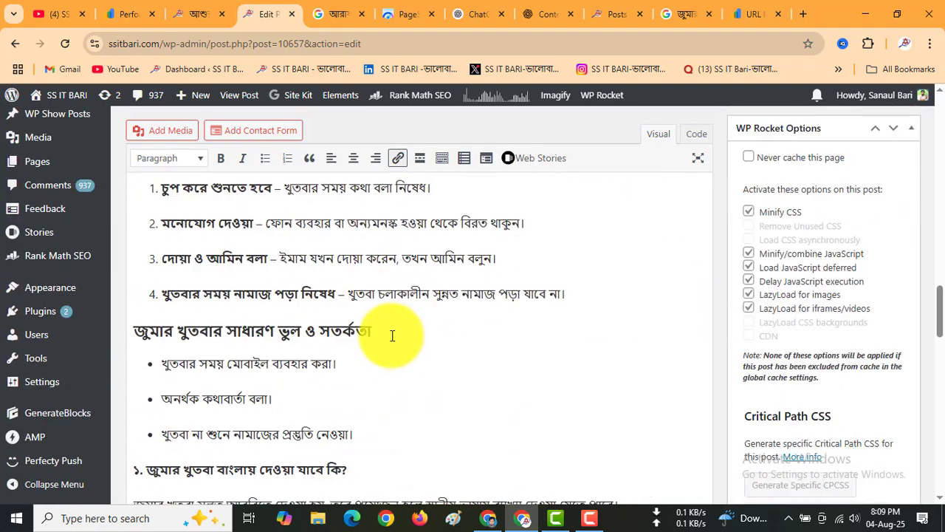
scroll(393, 336, "up", 3)
scroll(392, 336, "up", 6)
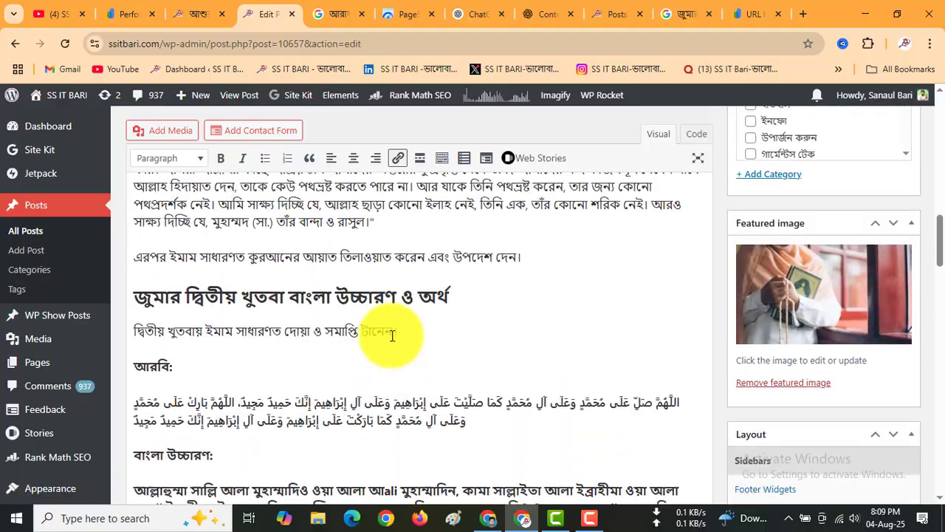
scroll(392, 336, "down", 15)
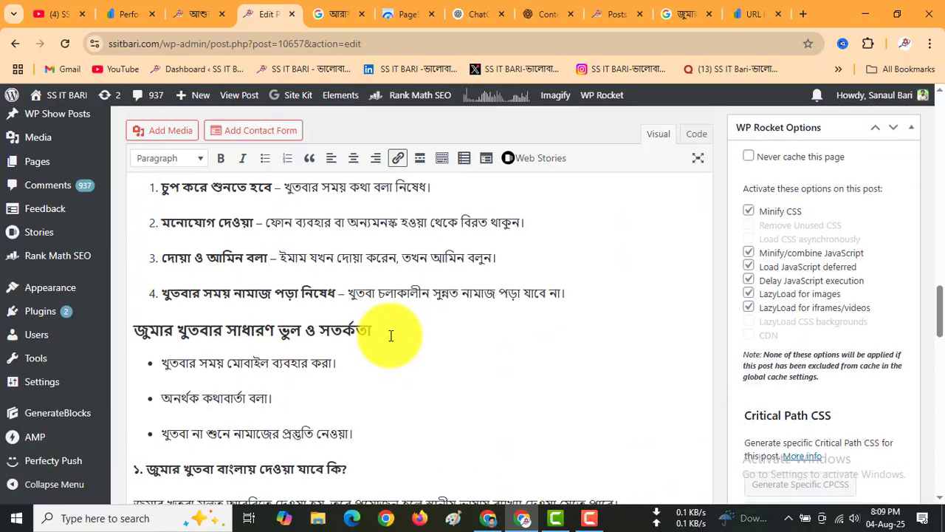
scroll(379, 336, "up", 2)
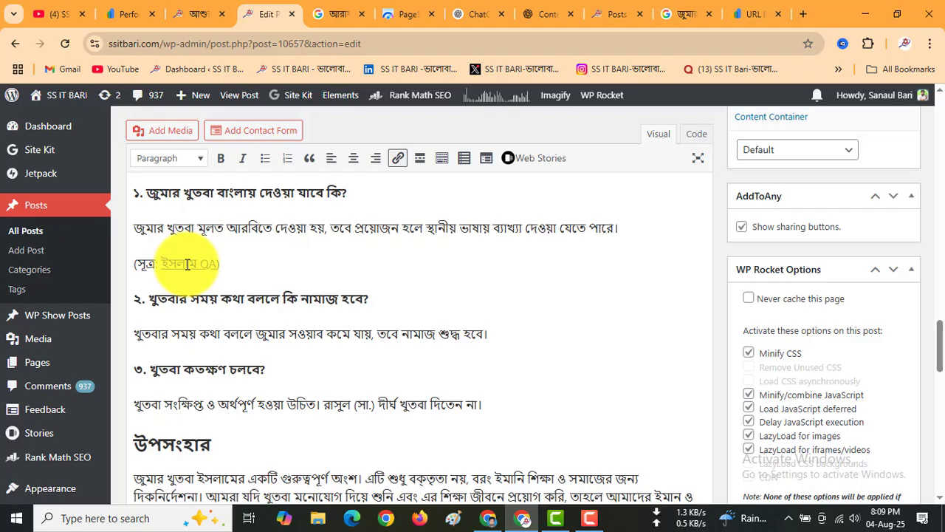
scroll(389, 328, "up", 10)
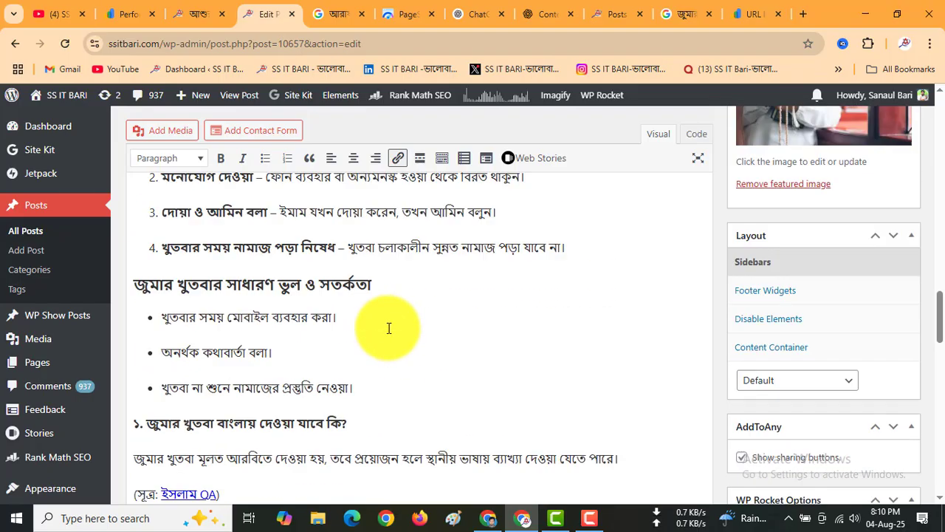
scroll(388, 328, "up", 10)
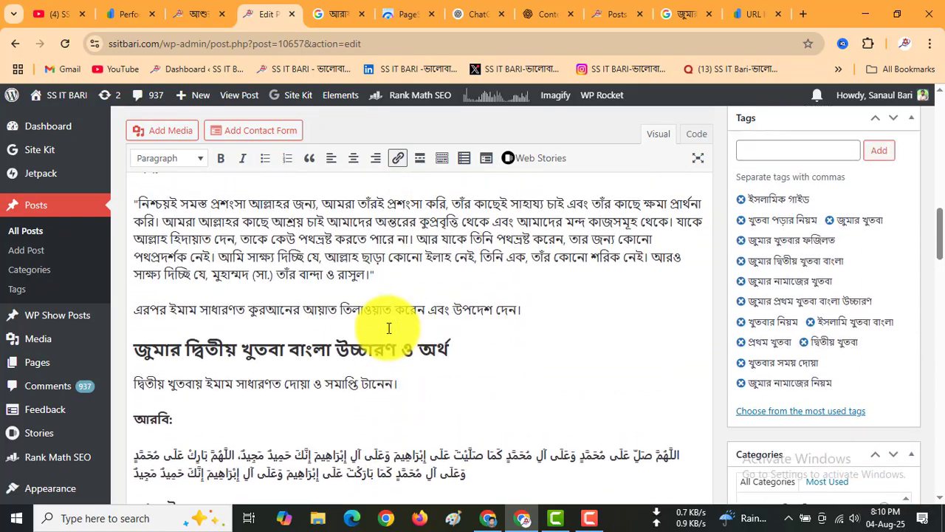
scroll(389, 328, "up", 3)
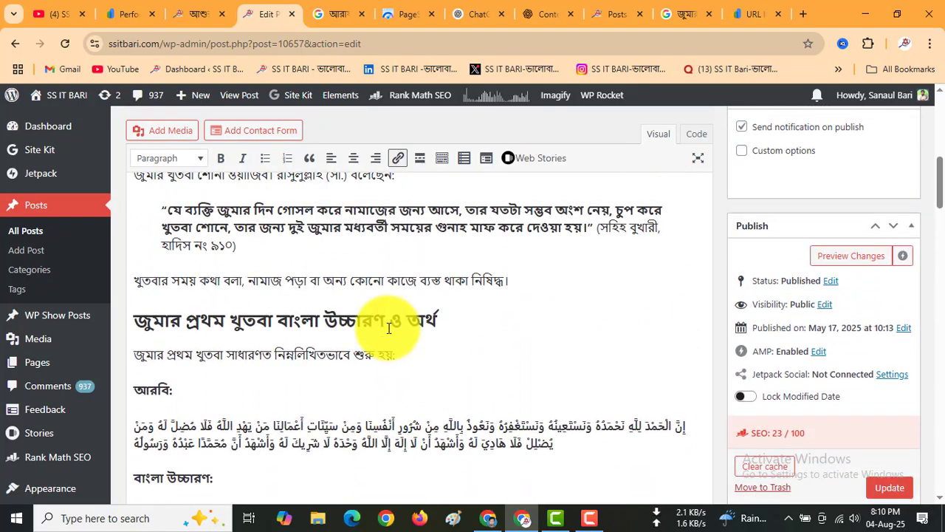
Copy the comparison table under প্রথম ও দ্বিতীয় খুতবার পার্থক্য from ChatGPT's answer
left_click(543, 13)
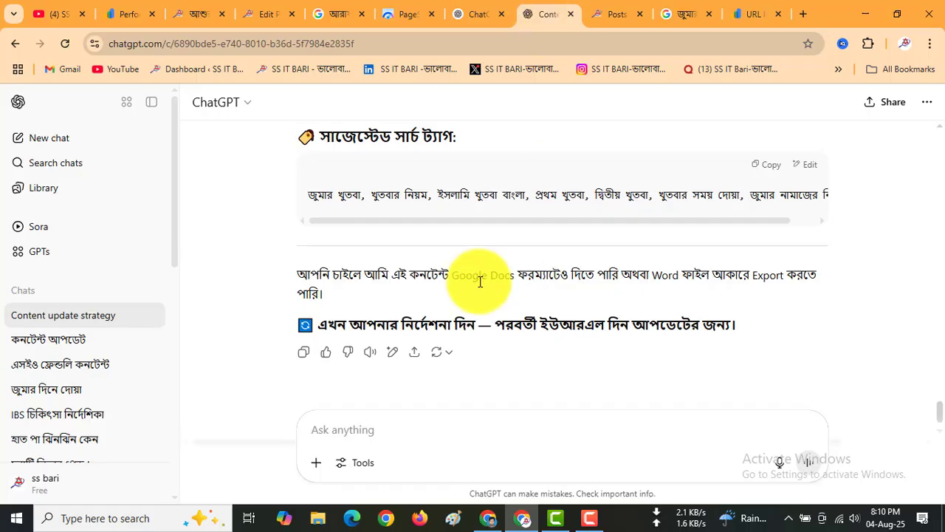
scroll(480, 280, "up", 4)
scroll(479, 282, "up", 10)
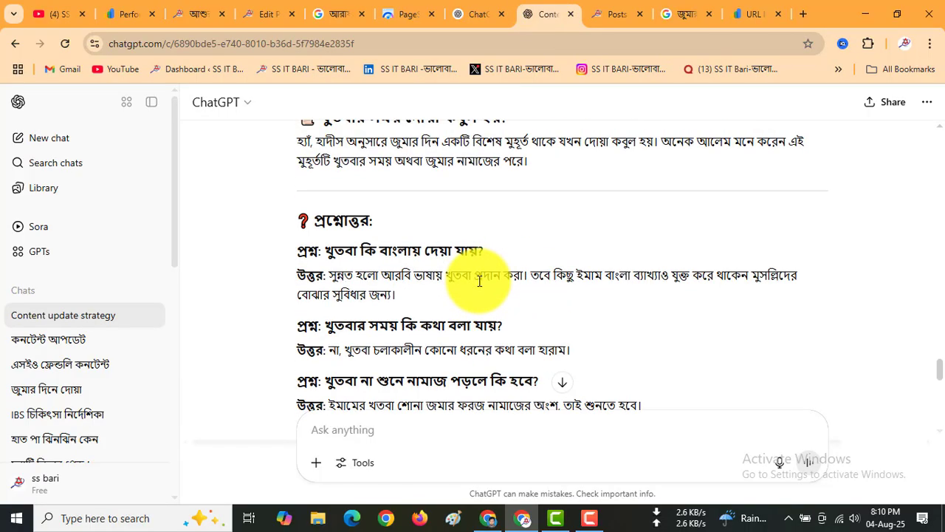
scroll(480, 286, "up", 1)
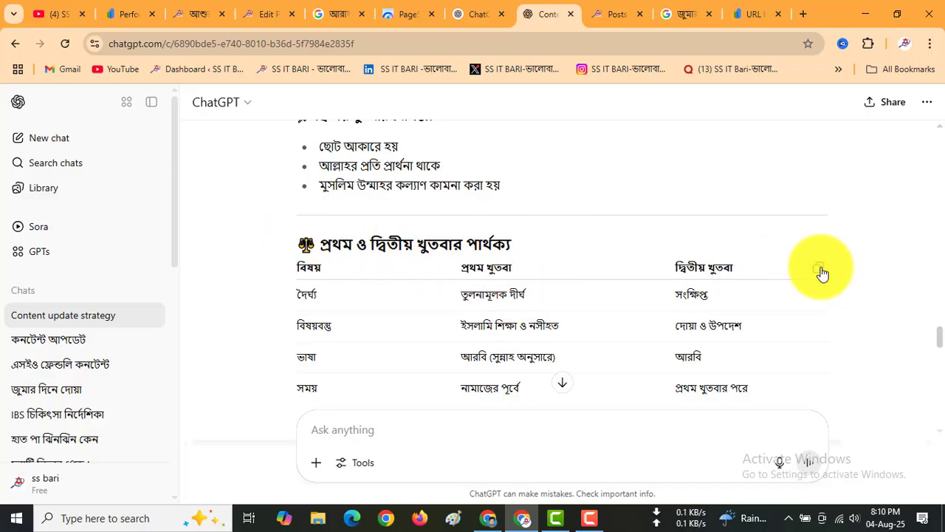
Paste the copied comparison table into the WordPress post below the fourth list item, above the heading জুমার খুতবার সাধারণ ভুল ও সতর্কতা
left_click(270, 14)
scroll(325, 311, "up", 1)
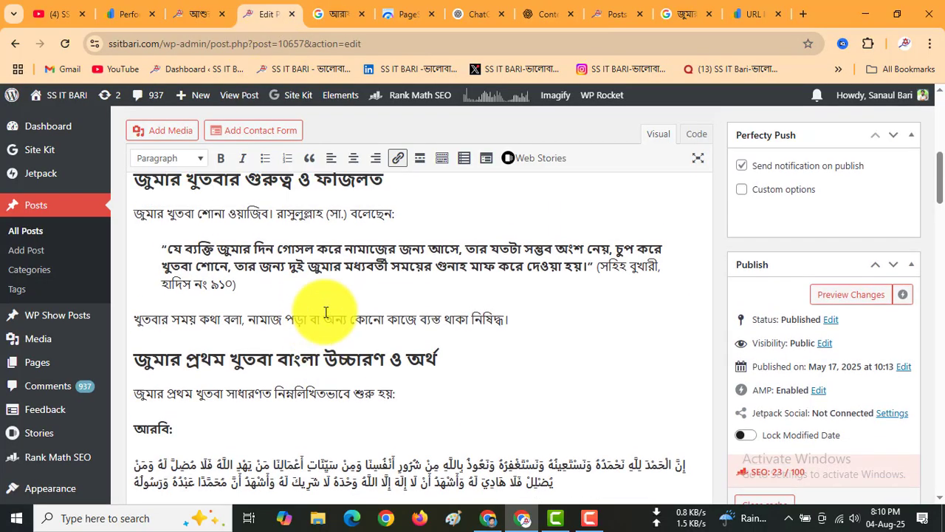
scroll(326, 311, "up", 5)
scroll(326, 311, "down", 3)
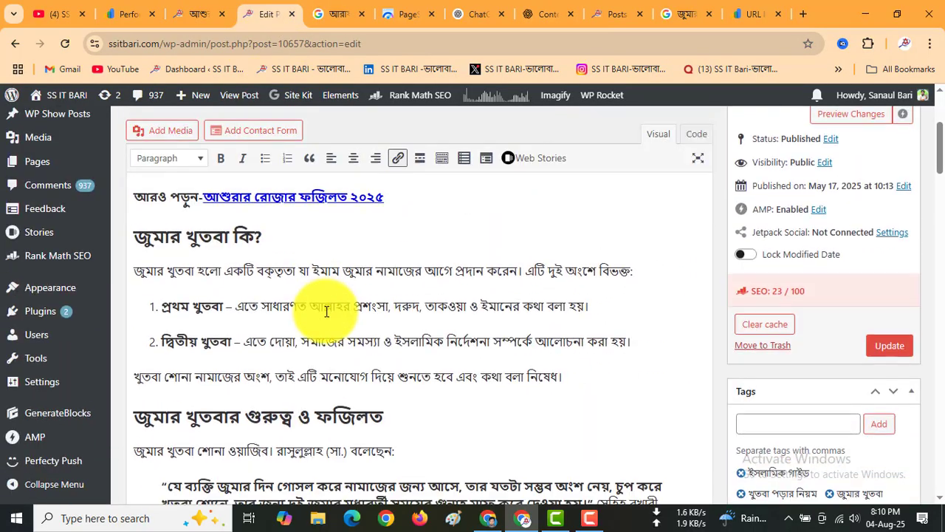
scroll(326, 311, "down", 15)
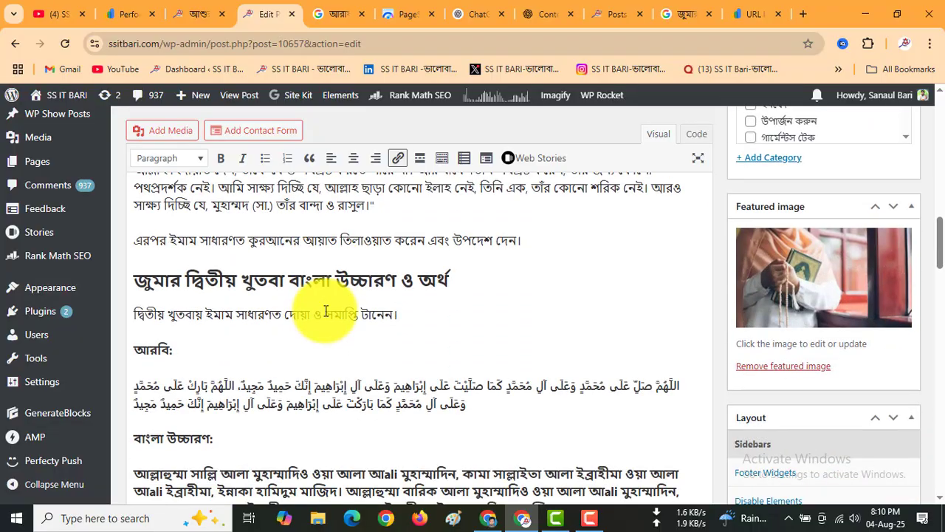
scroll(326, 312, "down", 10)
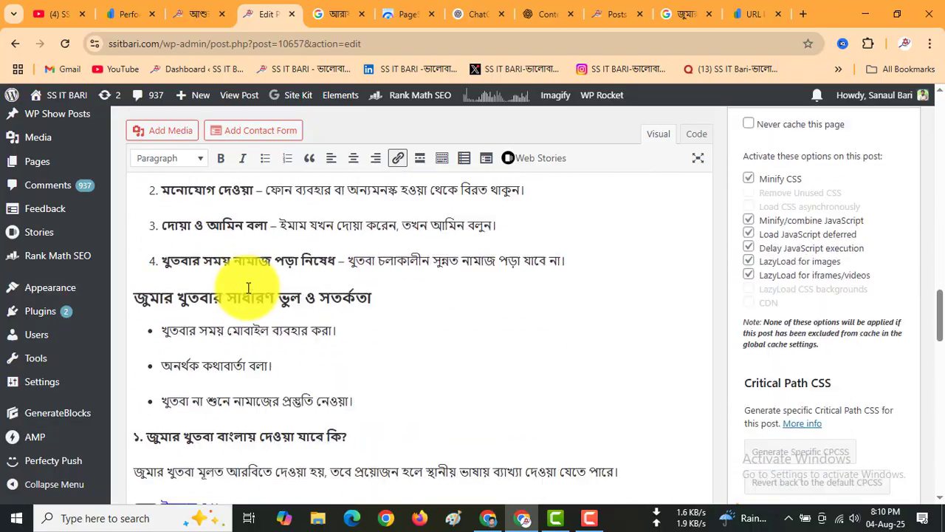
scroll(359, 340, "down", 5)
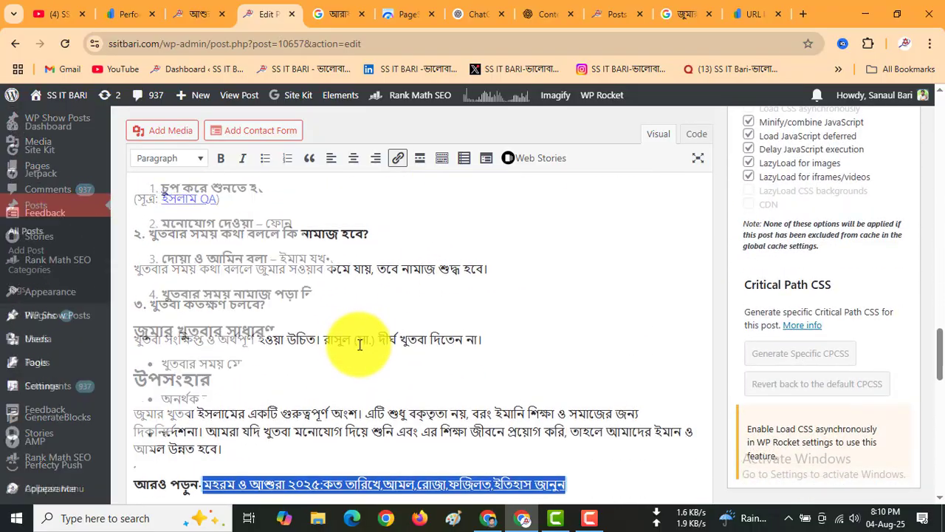
scroll(360, 344, "up", 5)
left_click(598, 299)
key("Return")
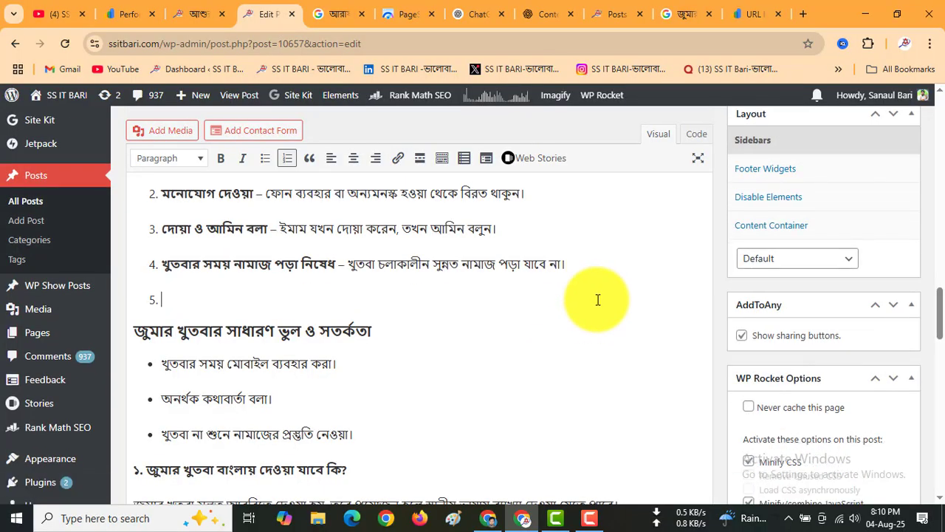
key("Return")
type("বিষয়\tপ্রথম খুতবা\tদ্বিতীয় খুতবা দৈর্ঘ্য\tতুলনামূলক দীর্ঘ\tসংক্ষিপ্ত বিষয়বস্তু\tইসলামি শিক্ষা ও নসীহত\tদোয়া ও উপদেশ ভাষা\tআরবি (সুন্নাহ অনুসারে)\tআরবি সময়\tনামাজের পূর্বে\tপ্রথম খুতবার পরে")
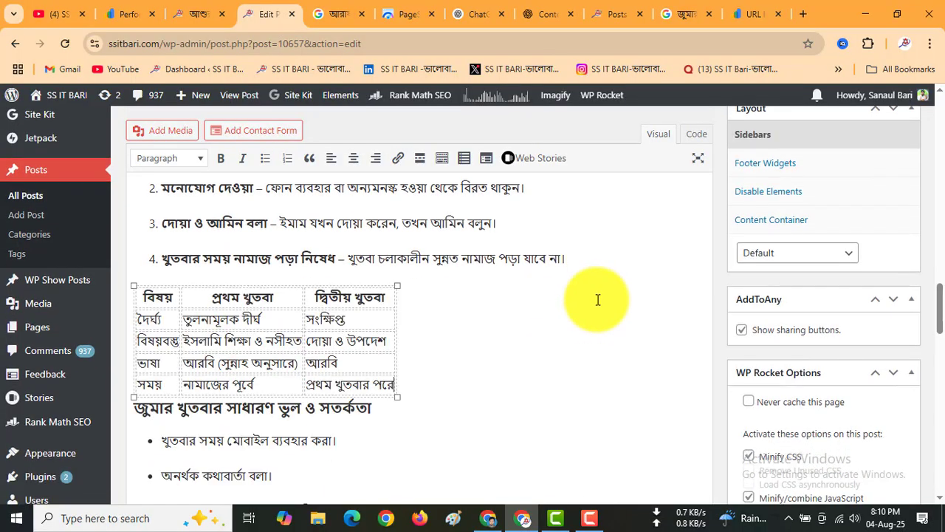
Add an empty paragraph between the numbered list and the comparison table
left_click(584, 257)
key("Return")
mouse_move(850, 111)
key("Return")
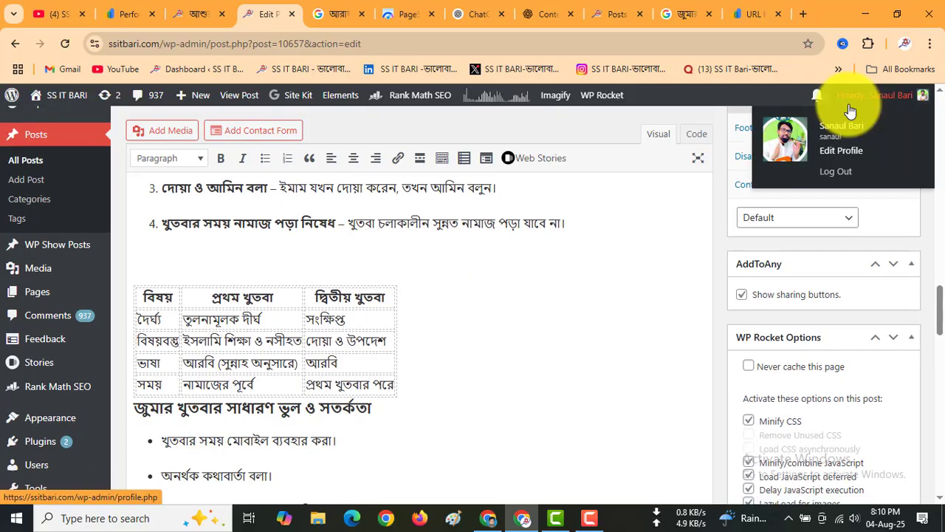
Copy the heading text প্রথম ও দ্বিতীয় খুতবার পার্থক্য above the table in ChatGPT's answer
left_click(545, 13)
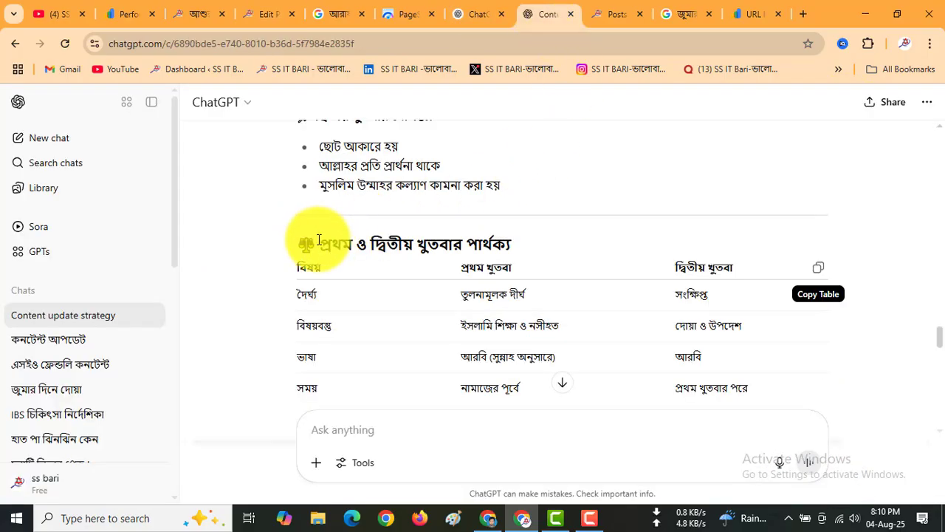
left_click_drag(318, 239, 519, 235)
right_click(486, 246)
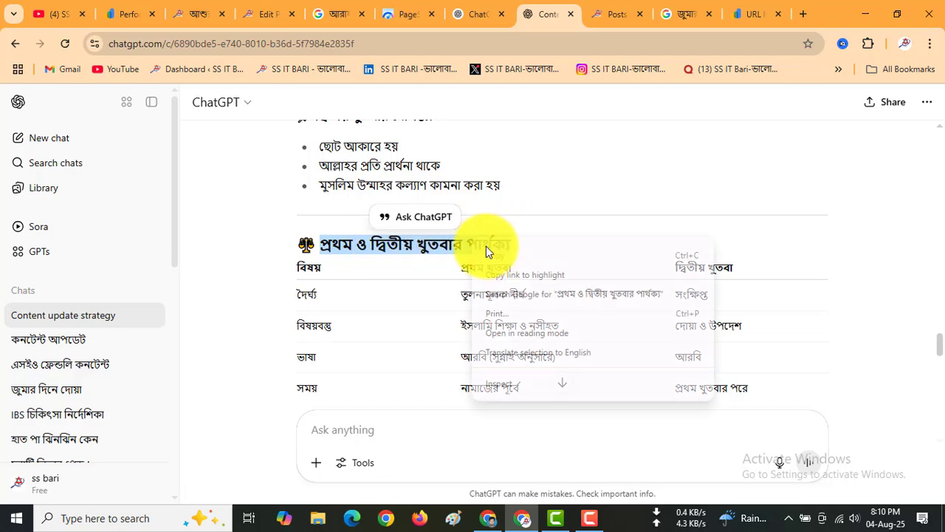
left_click(490, 252)
Paste প্রথম ও দ্বিতীয় খুতবার পার্থক্য above the comparison table in the WordPress post and format it as Heading 3
left_click(265, 14)
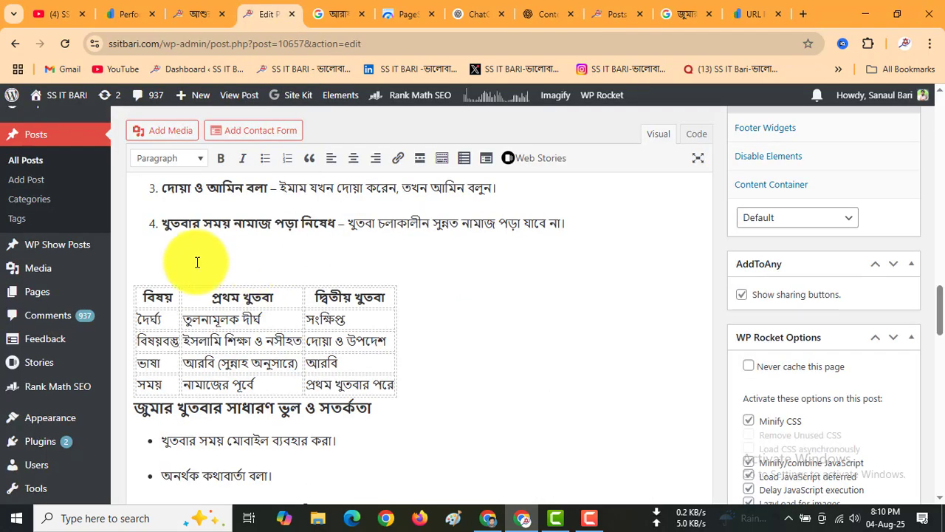
key("ctrl+v")
left_click_drag(279, 258, 133, 258)
left_click(190, 158)
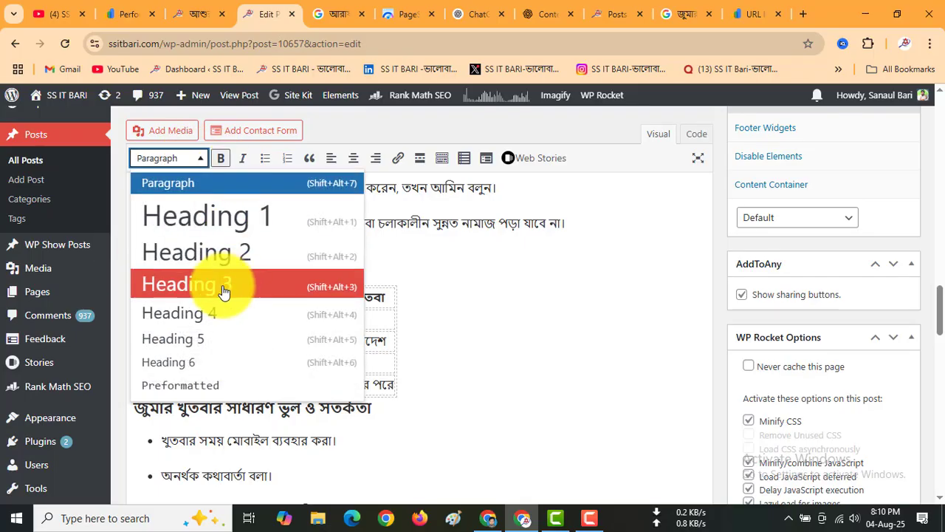
left_click(227, 282)
Add an empty line between the comparison table and the heading জুমার খুতবার সাধারণ ভুল ও সতর্কতা
left_click(444, 347)
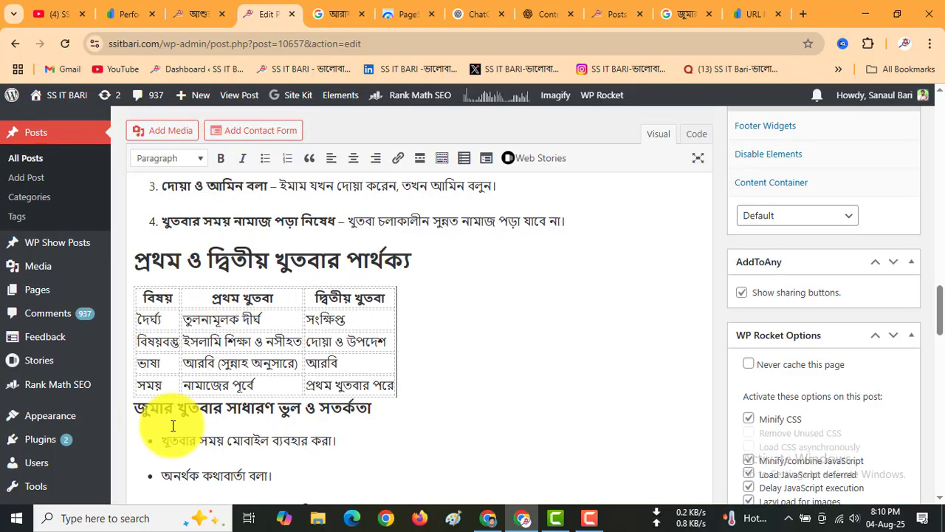
left_click(158, 407)
key("Return")
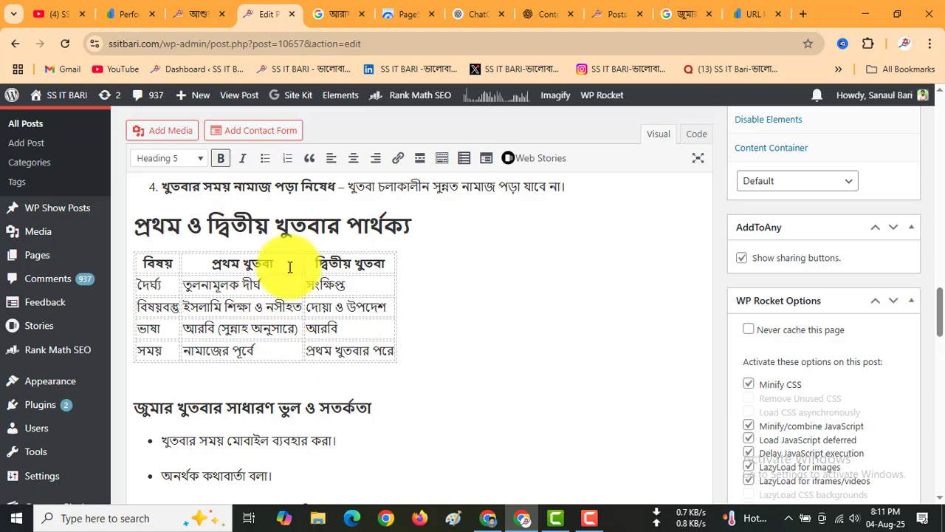
Switch to ChatGPT and look through its draft article, from the meta description down to the question-and-answer section and conclusion, for content missing from the post
left_click(548, 14)
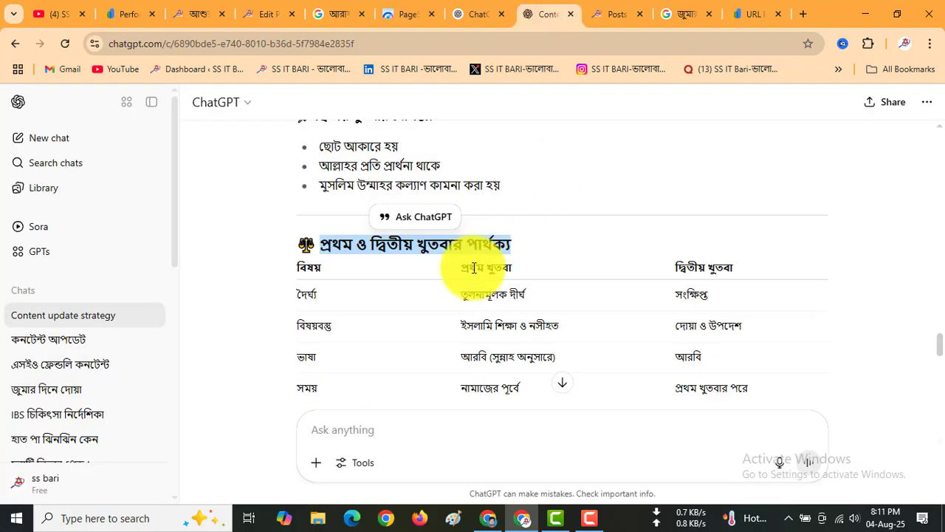
scroll(473, 267, "up", 3)
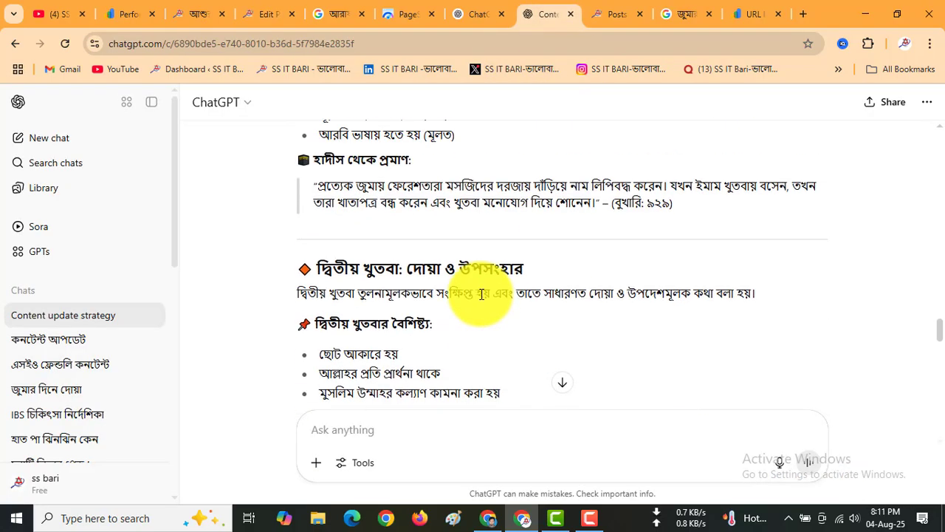
scroll(482, 294, "up", 7)
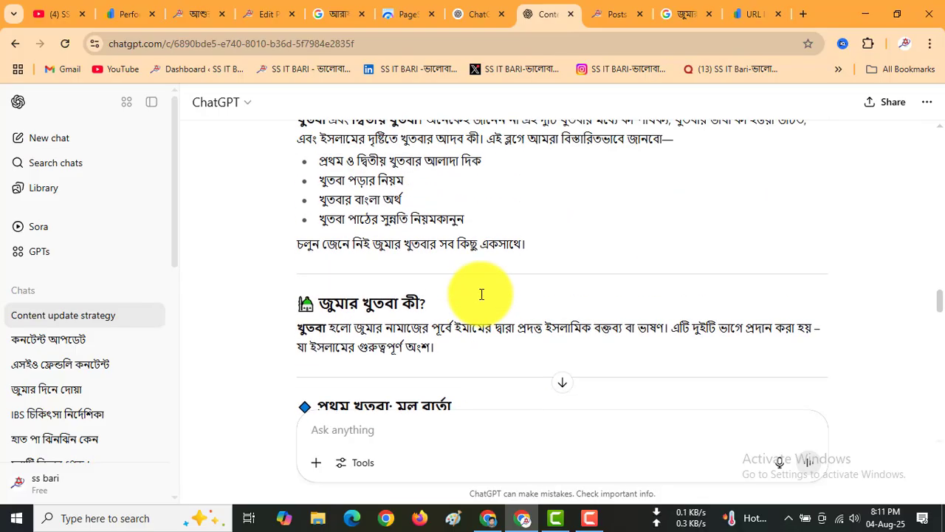
scroll(481, 294, "up", 1)
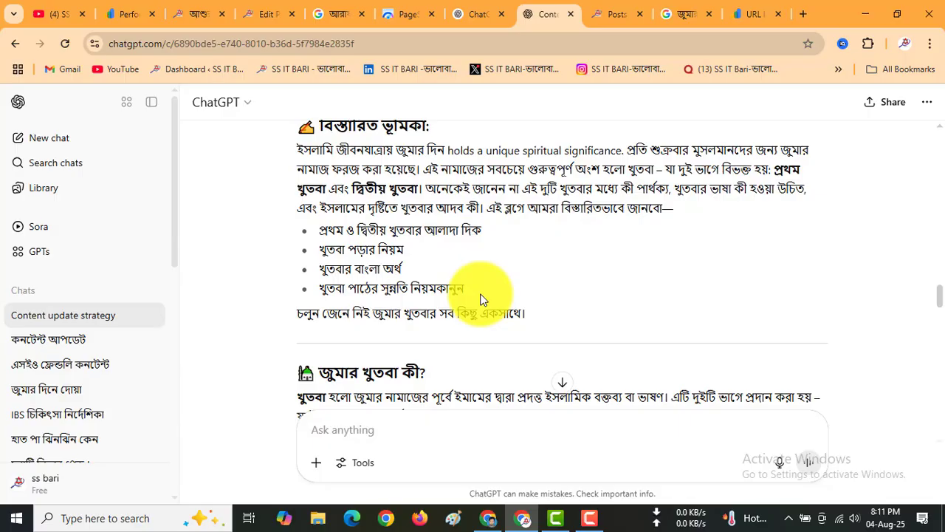
scroll(480, 299, "up", 2)
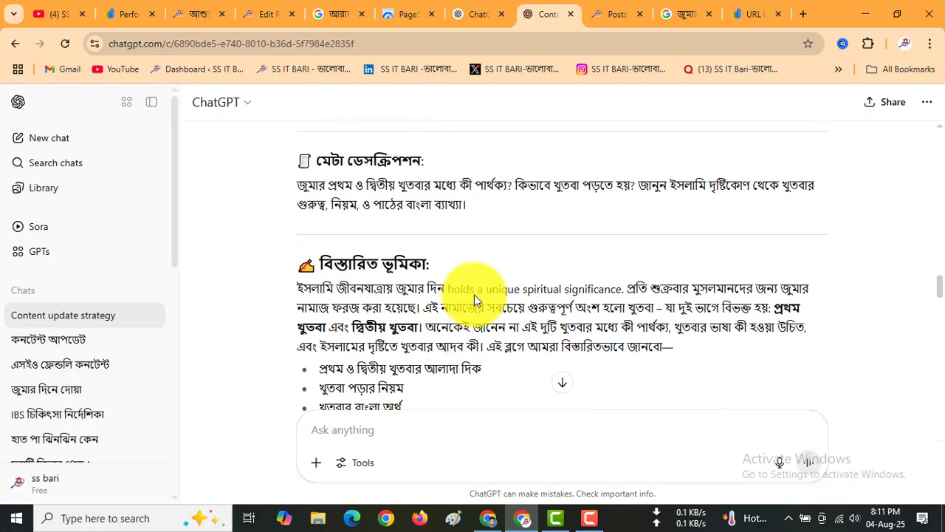
scroll(474, 299, "down", 7)
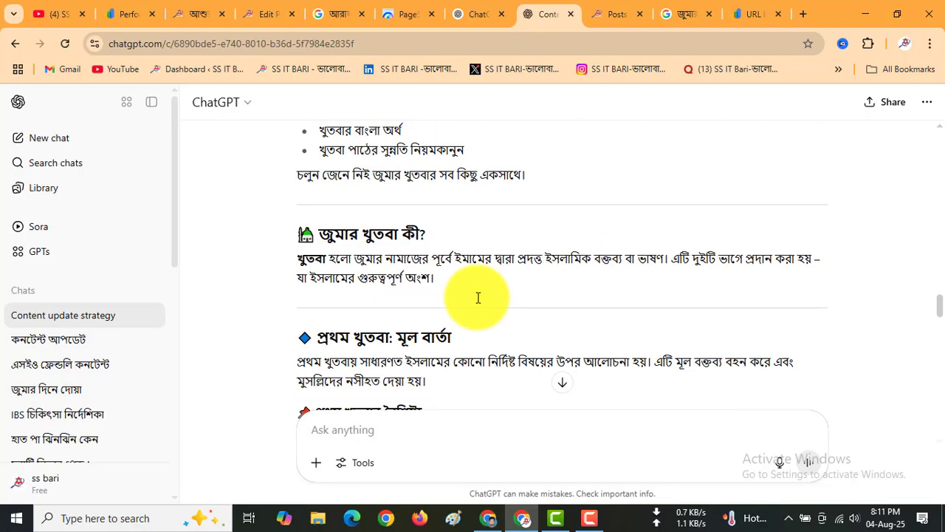
scroll(477, 303, "down", 10)
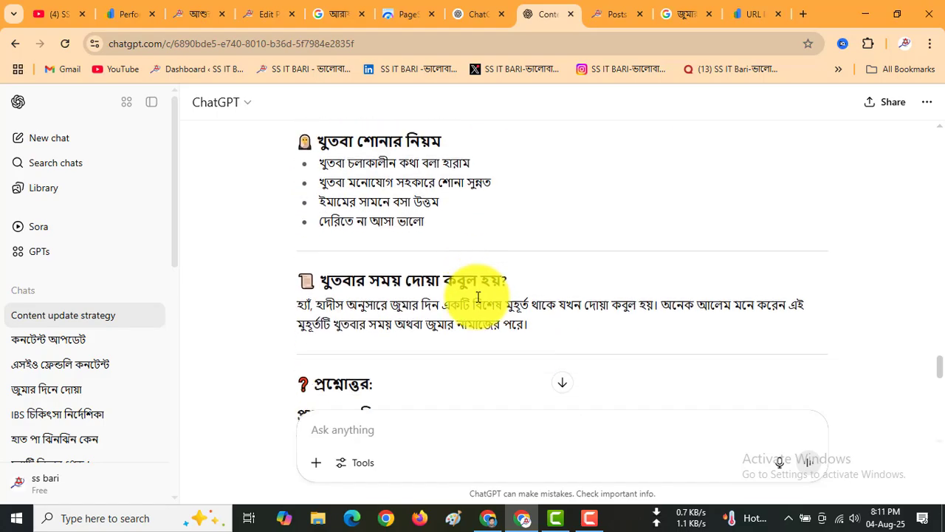
scroll(476, 296, "down", 3)
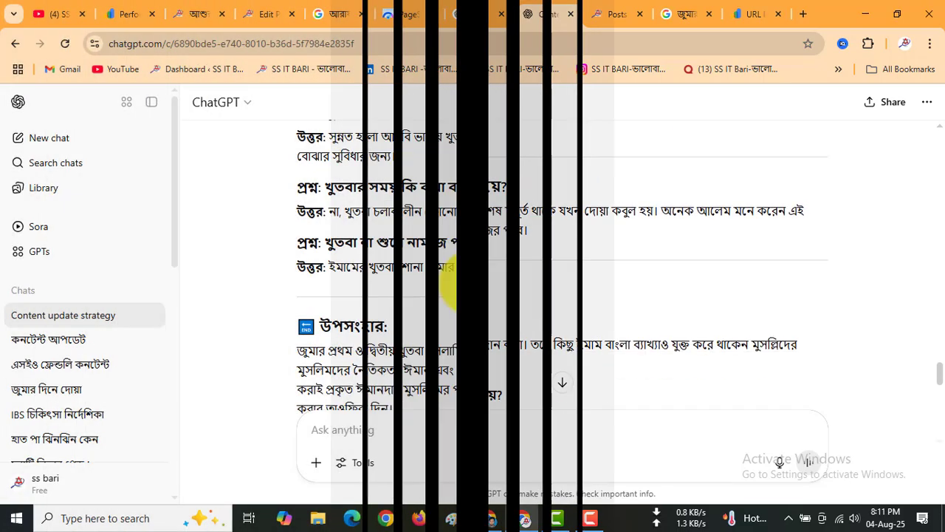
Return to the WordPress post, look over the Article schema settings in Rank Math SEO and close them without saving
left_click(269, 7)
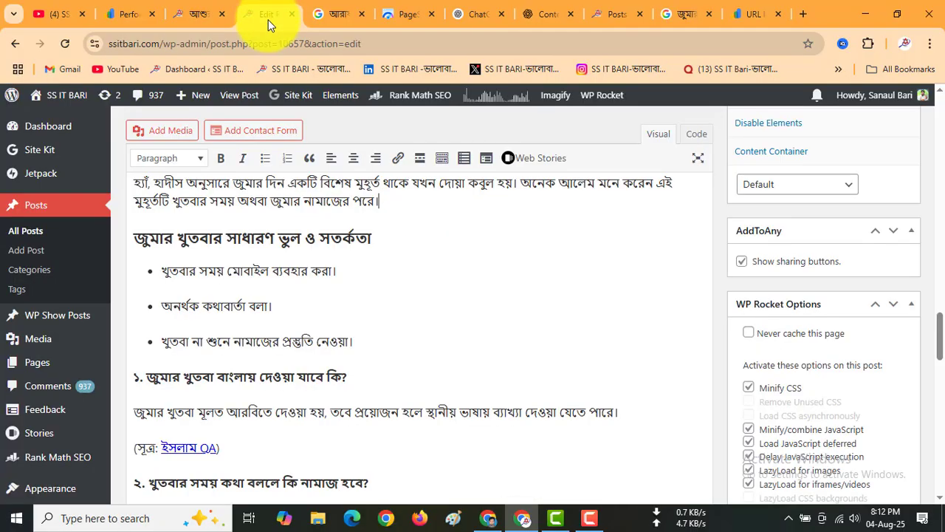
scroll(415, 344, "down", 10)
scroll(416, 345, "down", 7)
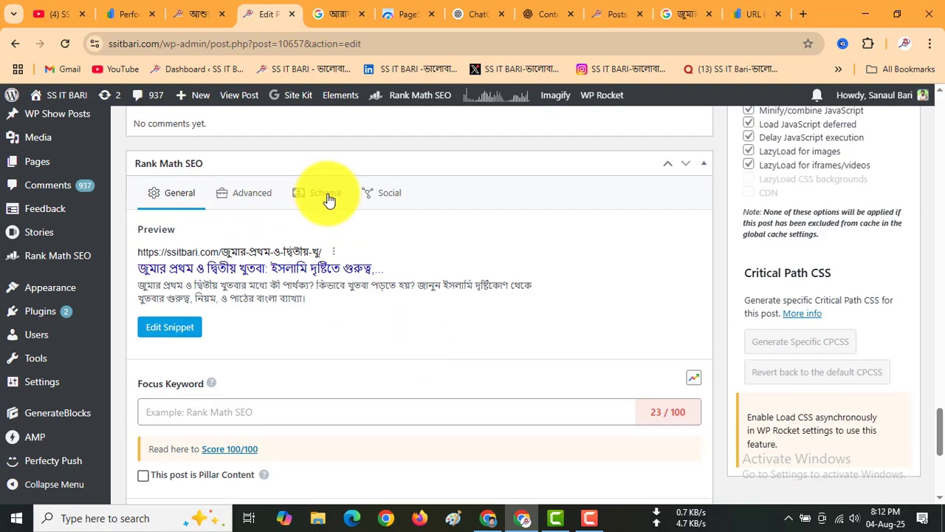
left_click(325, 193)
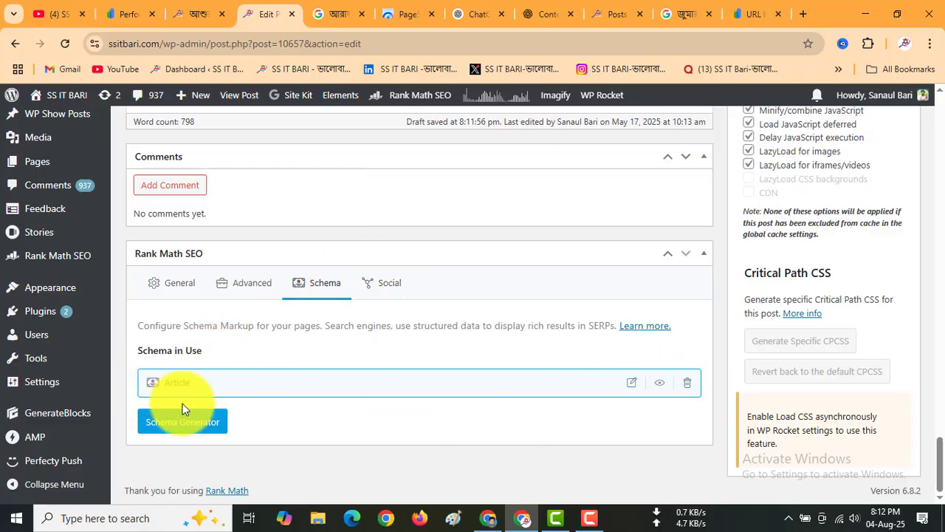
left_click(204, 426)
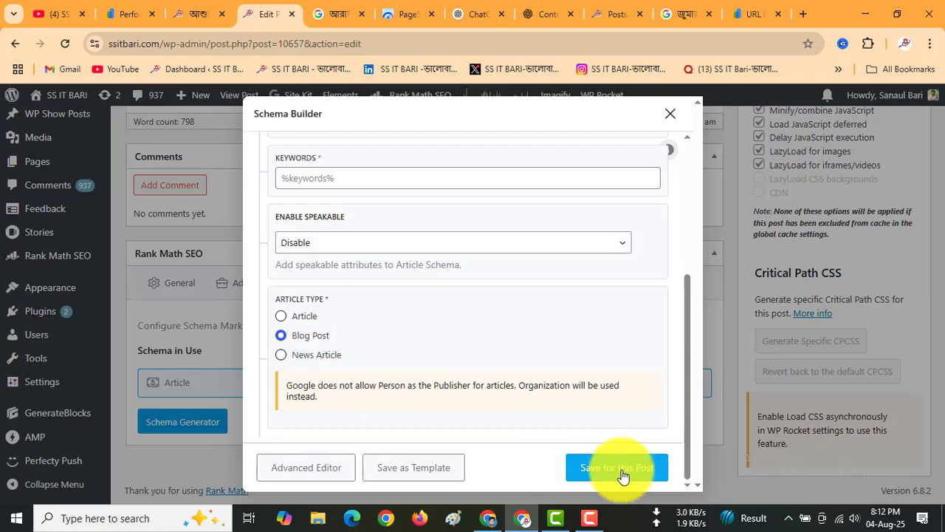
left_click(670, 114)
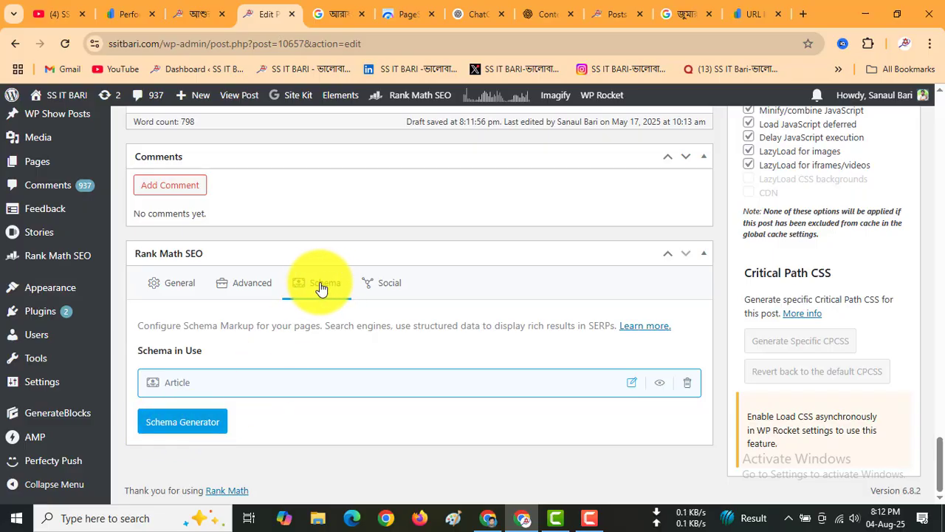
Start an FAQ schema for the post from the schema catalog and add question groups to it
left_click(165, 428)
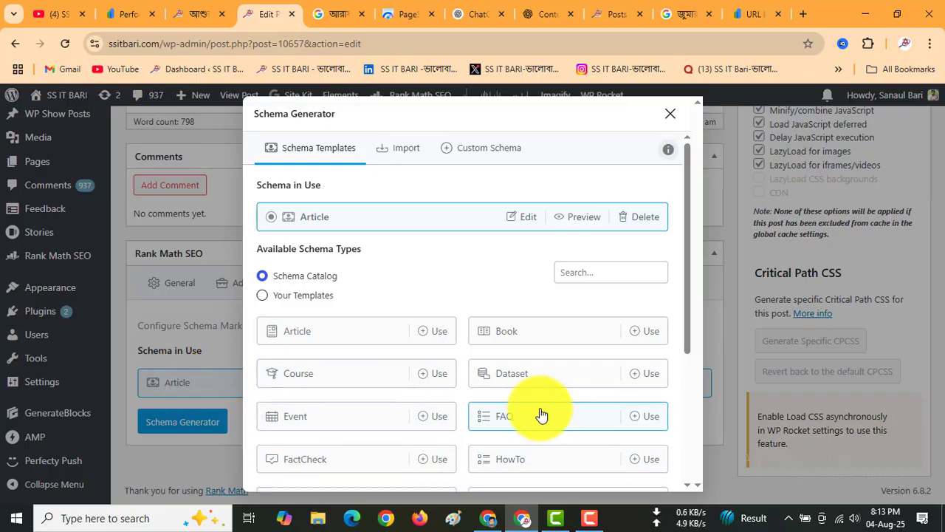
left_click(635, 417)
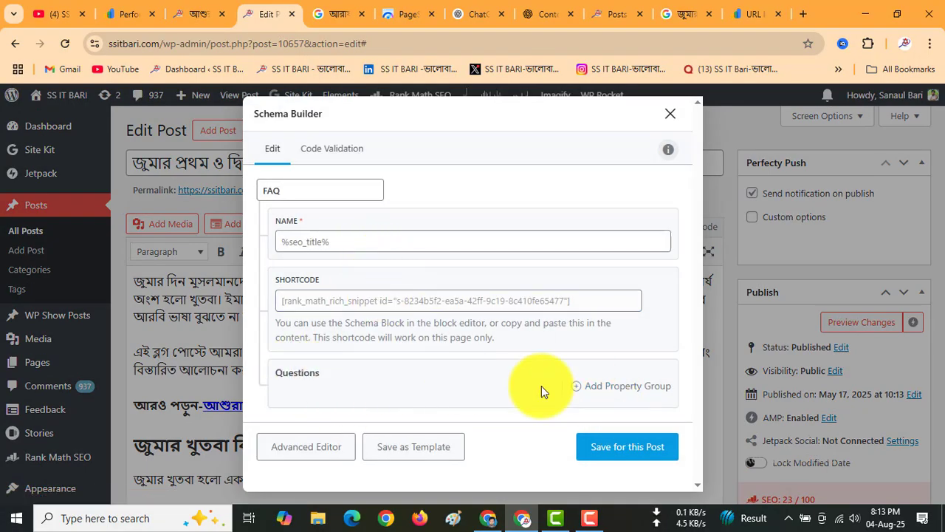
left_click(634, 394)
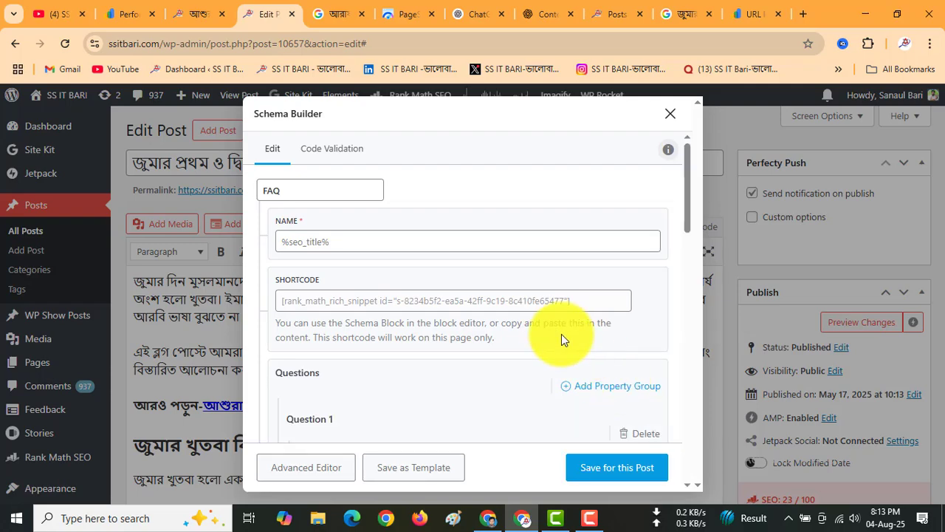
Copy the question খুতবা কি বাংলায় দেয়া যায়? from ChatGPT's প্রশ্নোত্তর section into Question 1 of the FAQ schema
scroll(558, 332, "down", 3)
left_click(390, 274)
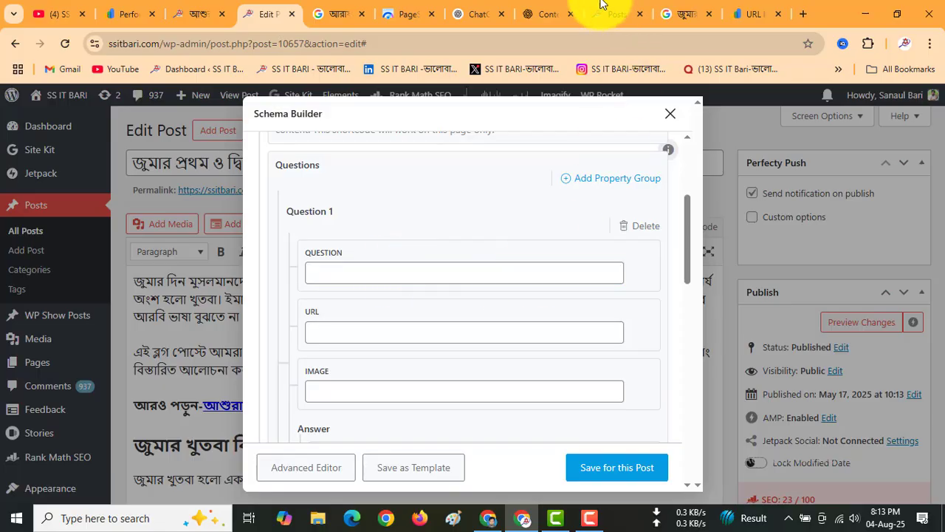
left_click(546, 14)
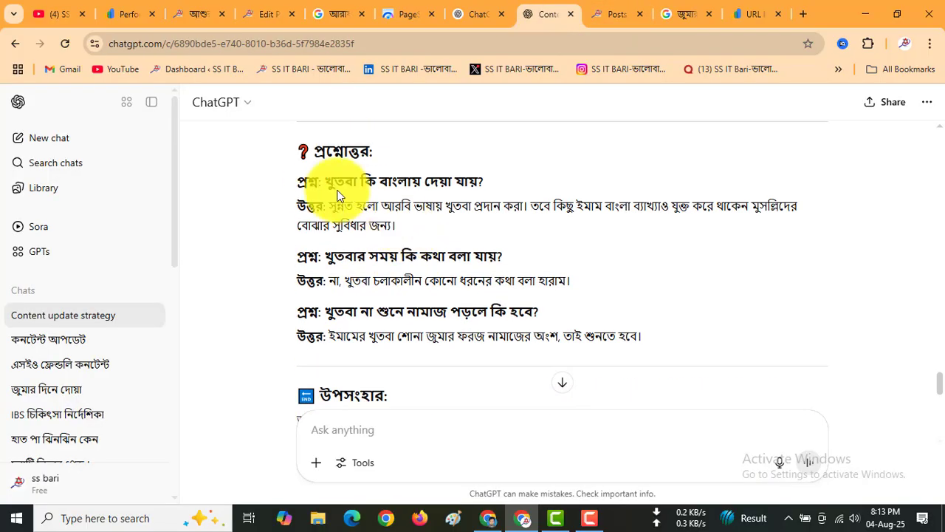
mouse_move(326, 181)
left_mouse_down()
mouse_move(485, 181)
mouse_move(330, 171)
left_mouse_up()
key("ctrl+c")
left_click(486, 181)
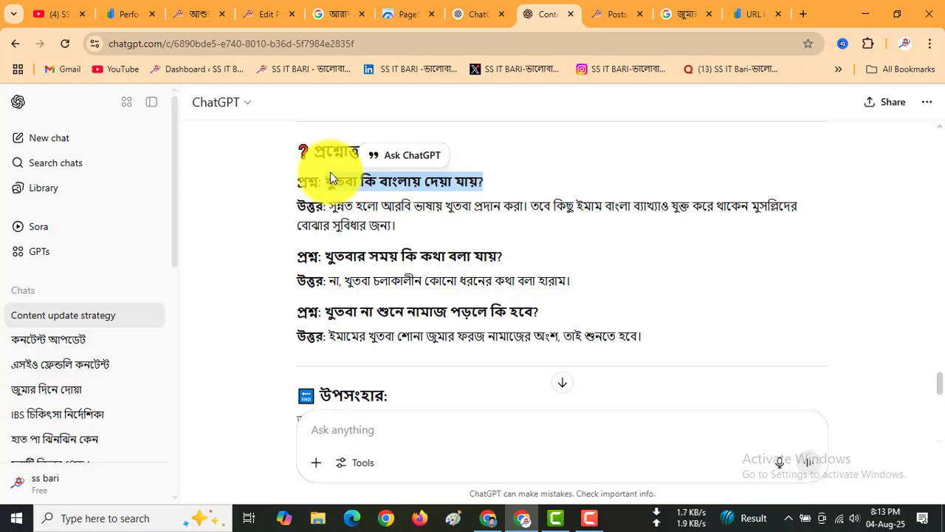
left_click(266, 13)
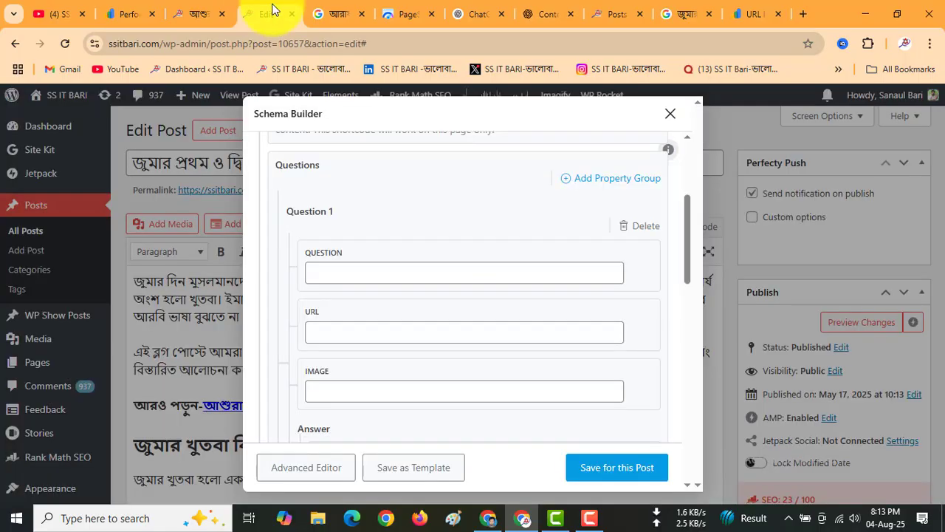
left_click(341, 272)
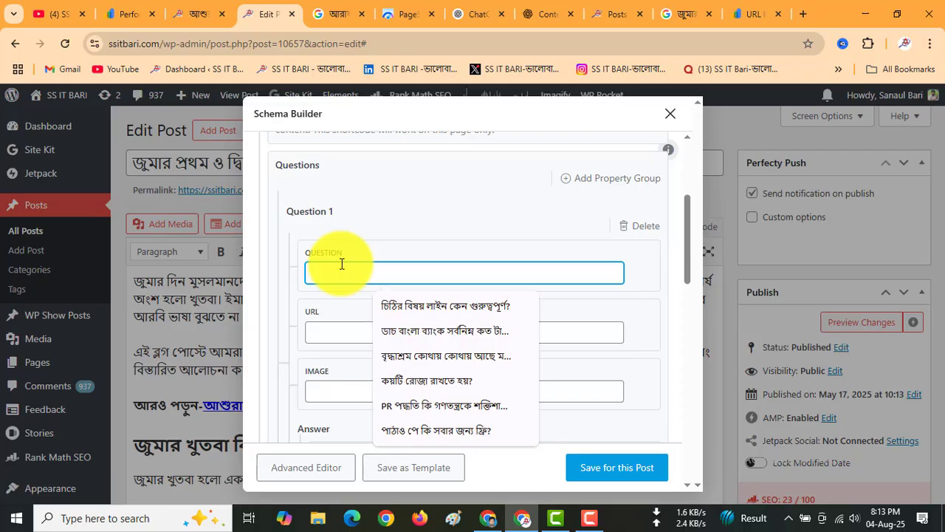
key("ctrl+v")
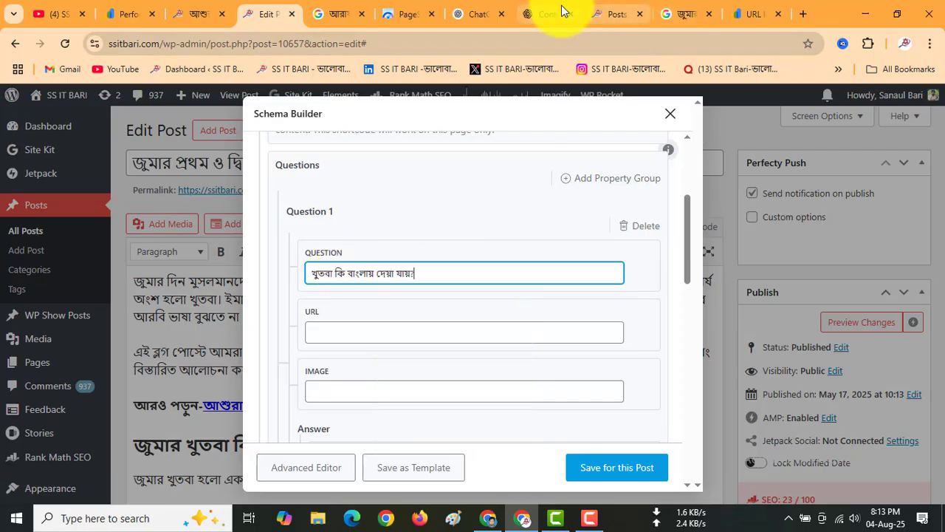
Copy ChatGPT's matching answer, beginning সুন্নত হলো আরবি ভাষায় খুতবা প্রদান করা, into the answer of Question 1 in the FAQ schema
left_click(563, 11)
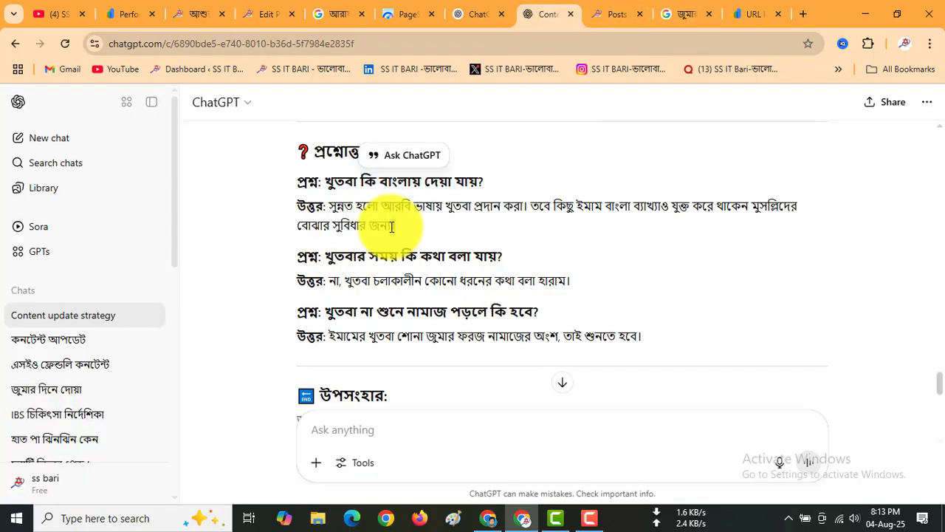
triple_click(330, 213)
key("ctrl+c")
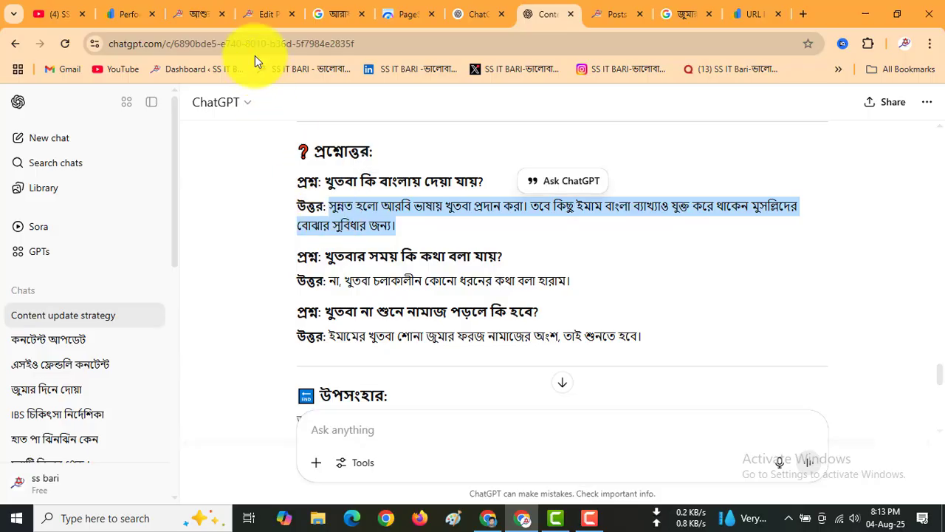
left_click(263, 14)
scroll(355, 410, "down", 2)
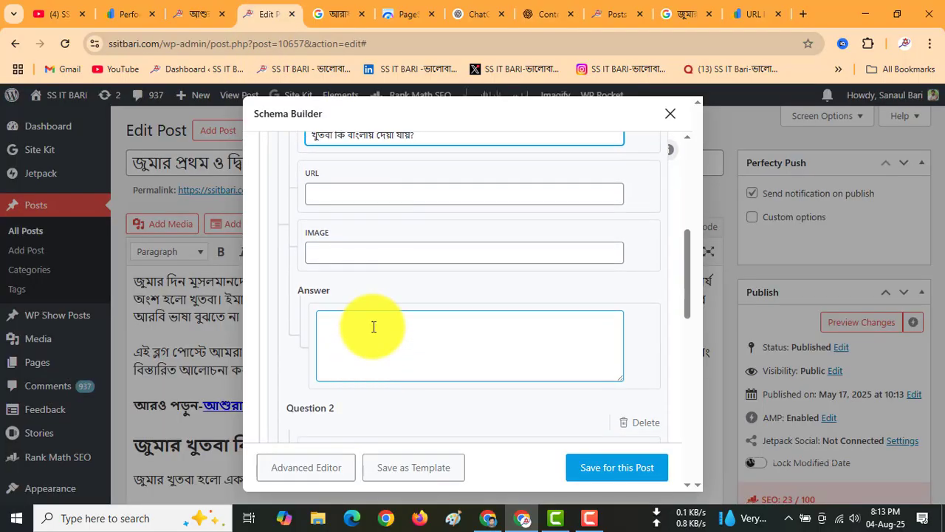
left_click(370, 333)
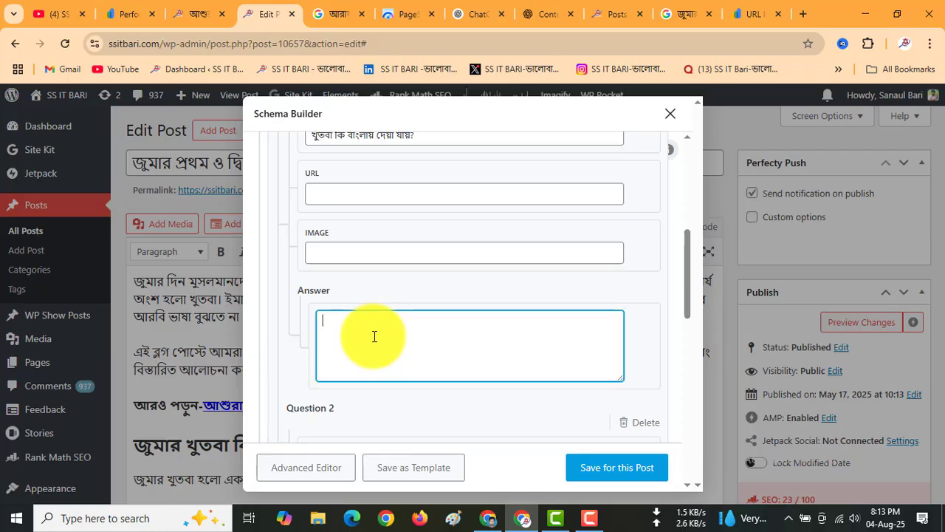
key("ctrl+v")
Fill in the remaining FAQ questions and answers from ChatGPT, ending with খুতবা না শুনে নামাজ পড়লে কি হবে?, and save the schema for this post
scroll(496, 333, "down", 3)
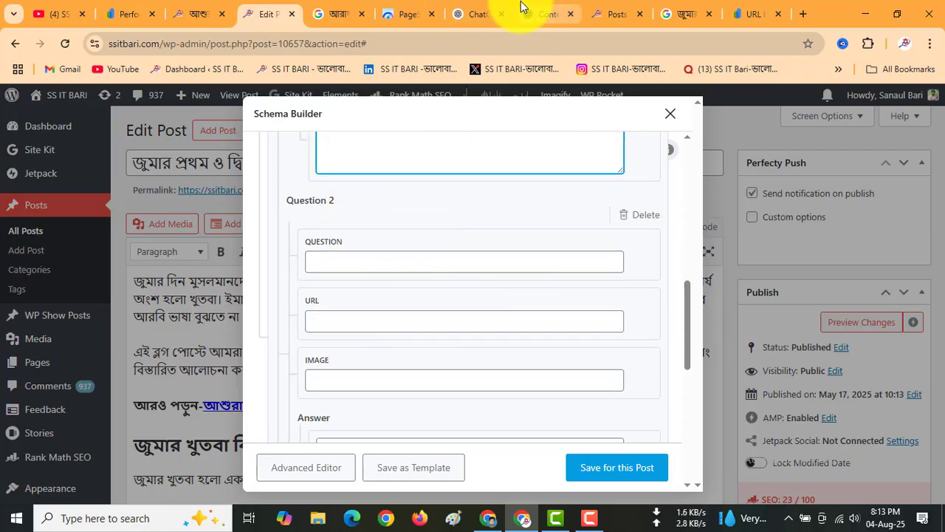
left_click(553, 9)
left_click_drag(158, 184, 254, 257)
left_click_drag(253, 257, 433, 258)
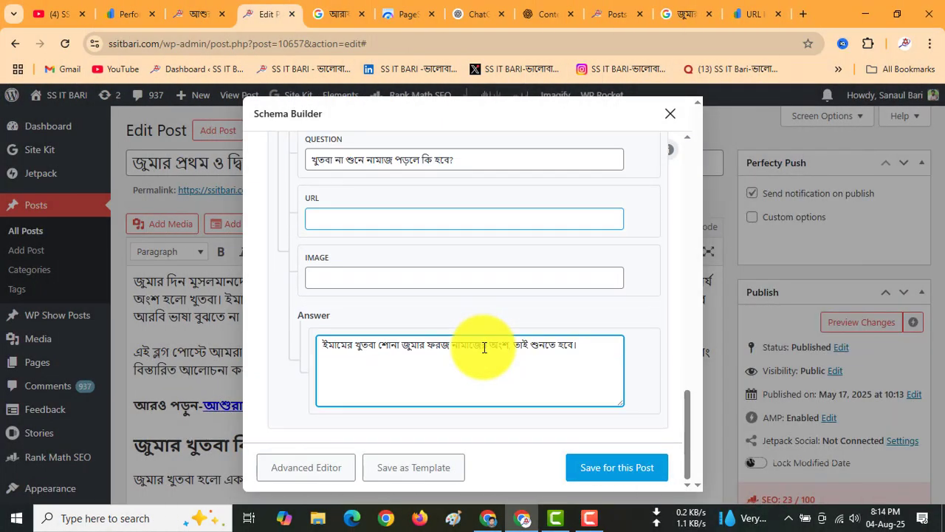
left_click(619, 468)
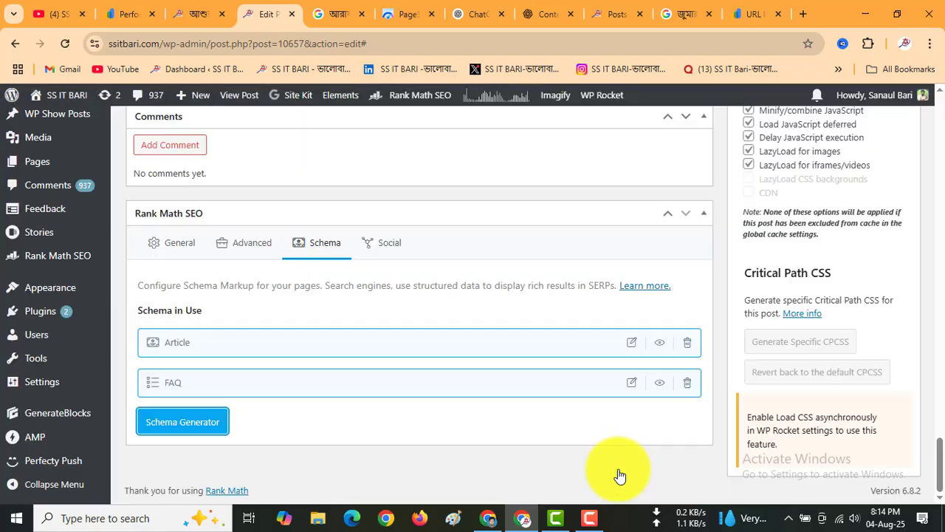
Save the post's current featured image to the Desktop as জুমার-প্রথম-ও-দ্বিতীয়-খুতবা-পড়ার-নিয়ম in WEBP format
left_click(189, 247)
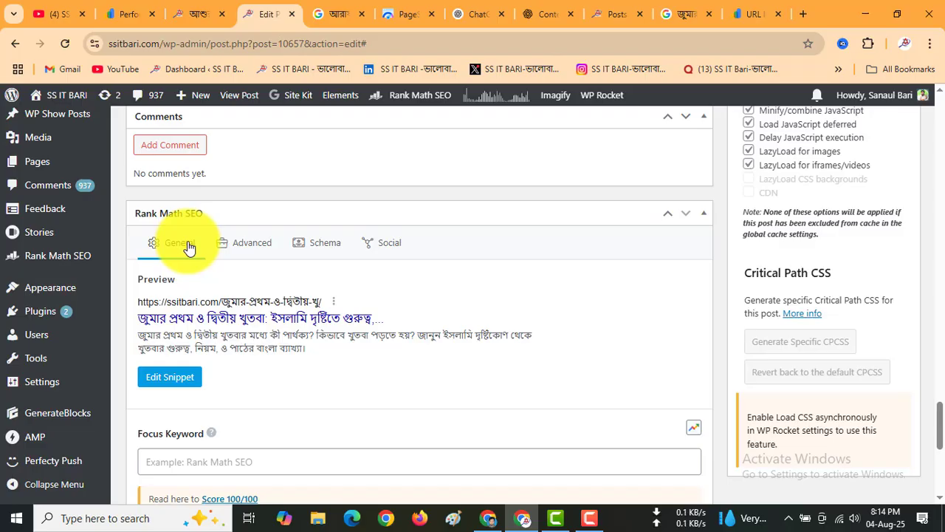
scroll(838, 366, "up", 4)
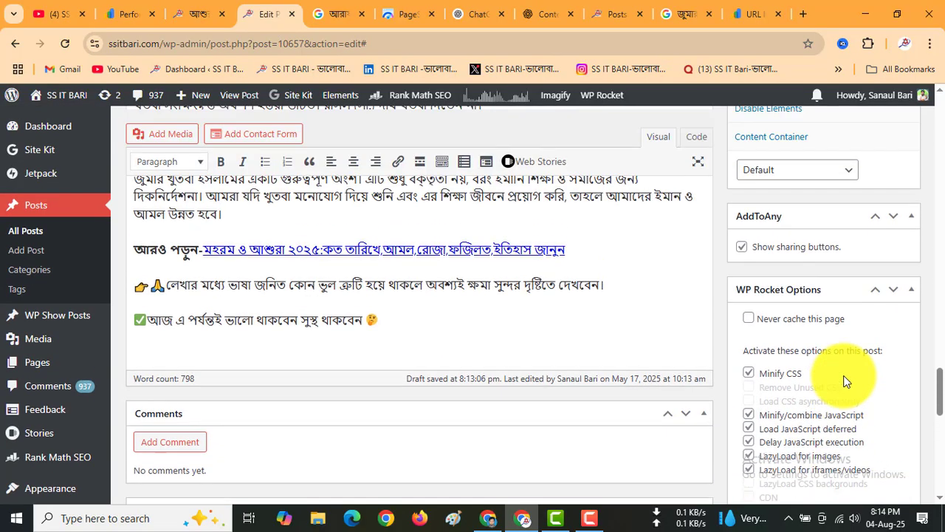
scroll(846, 381, "up", 5)
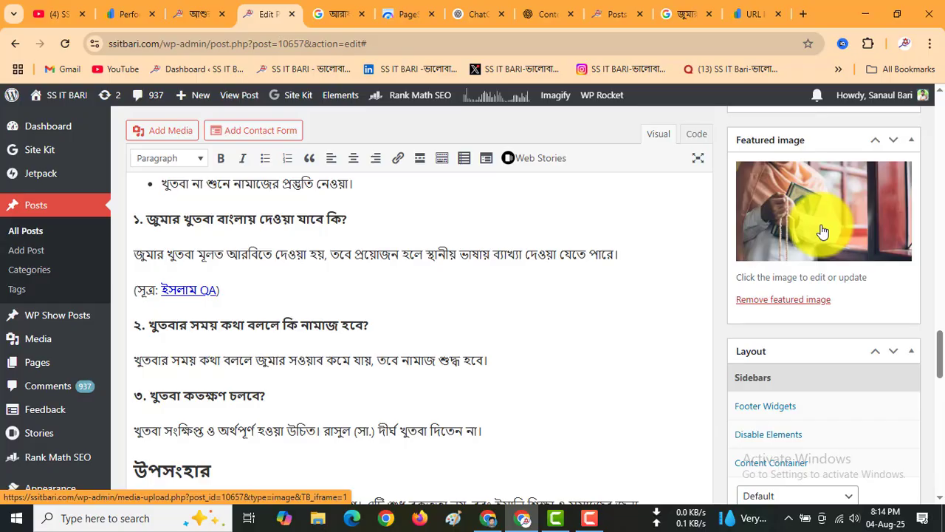
right_click(822, 232)
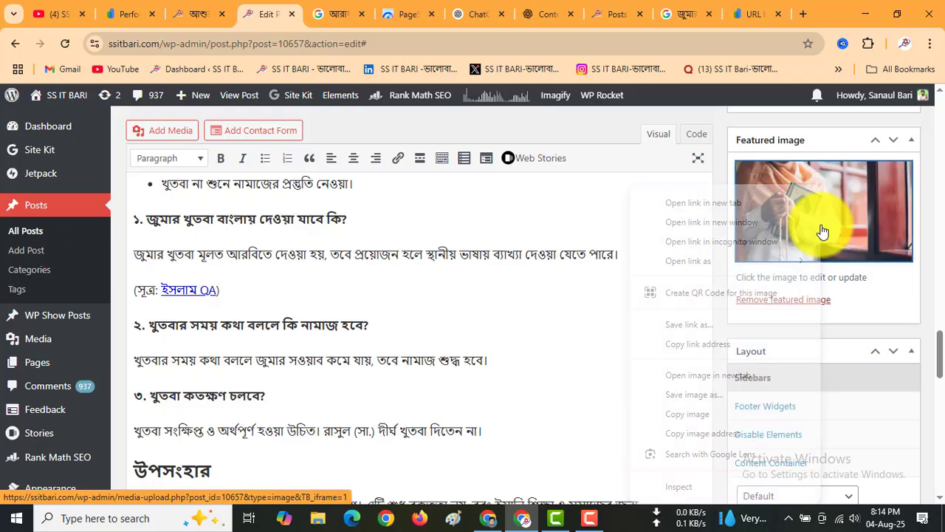
left_click(682, 396)
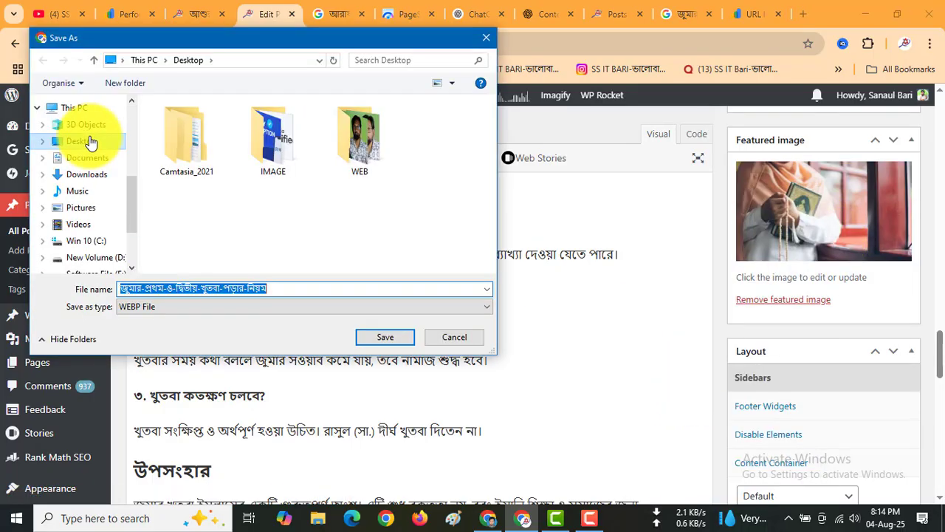
left_click(84, 142)
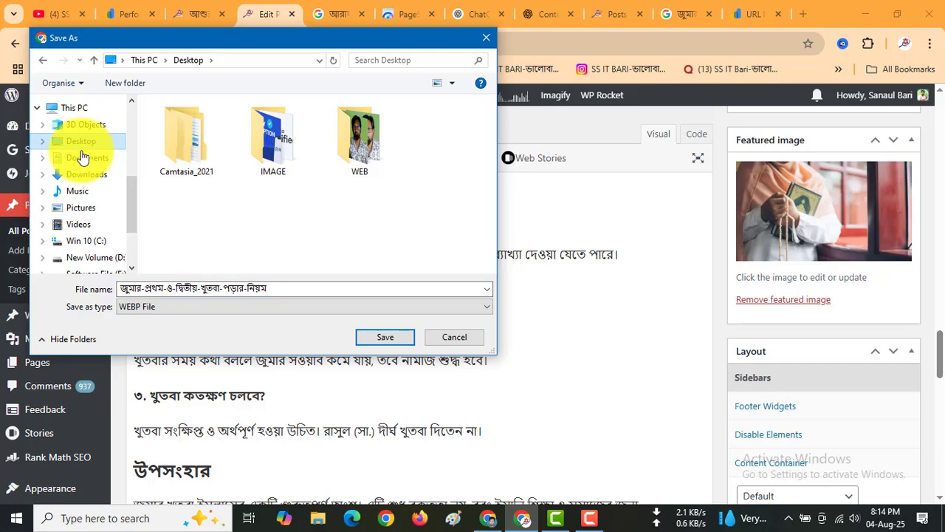
left_click(386, 337)
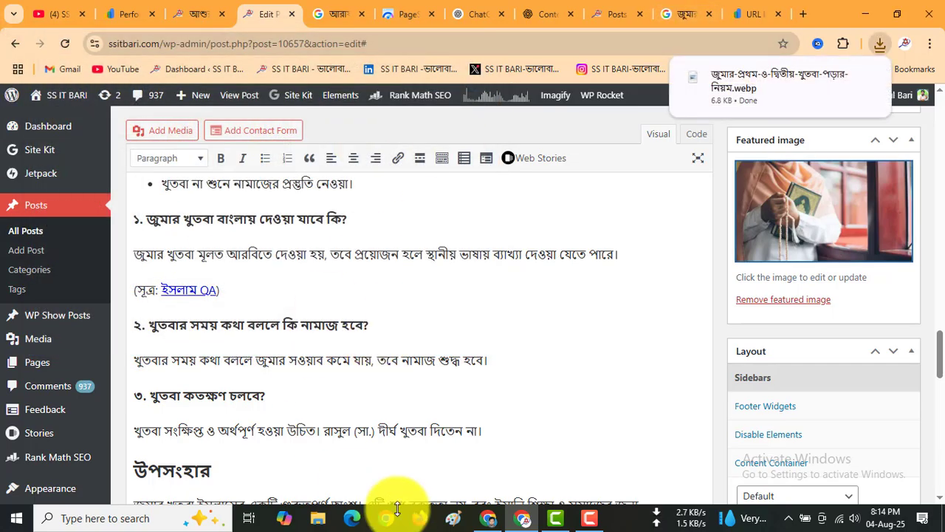
Switch to Canva in the other browser window, open the recent design best-dslr-camera-under-40000-bangladesh and delete its camera photo
left_click(487, 518)
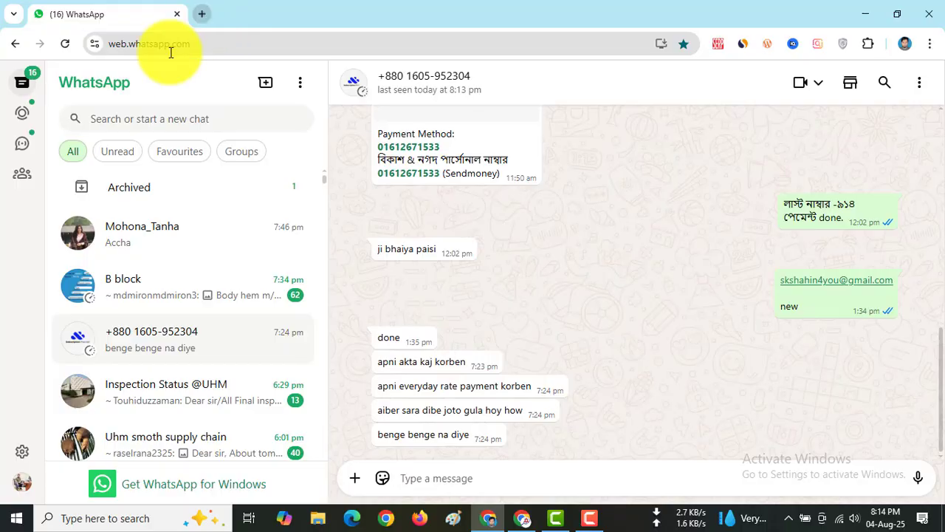
key("ctrl+t")
type("ca")
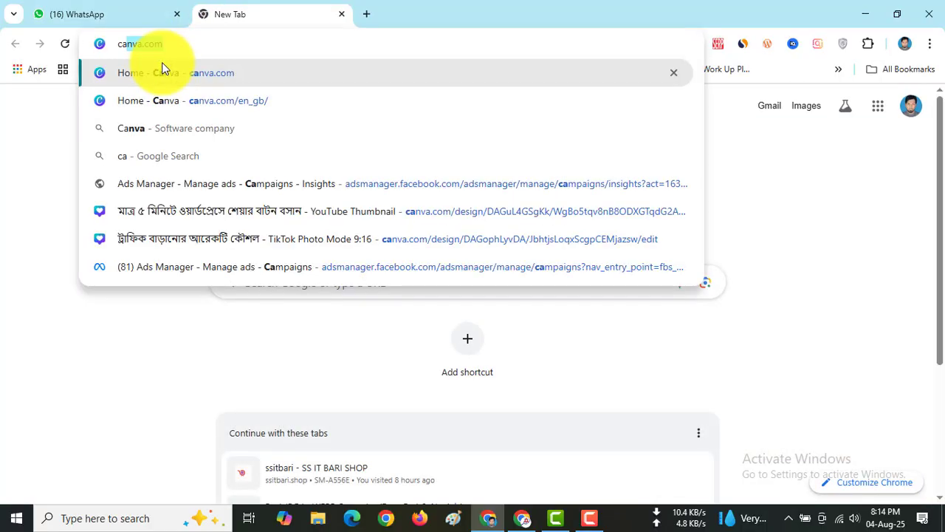
key("Return")
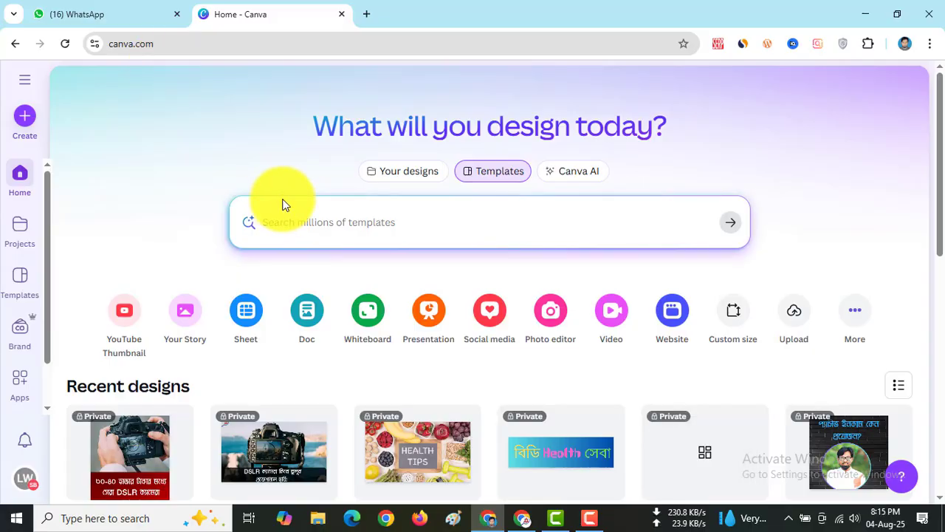
scroll(234, 171, "down", 2)
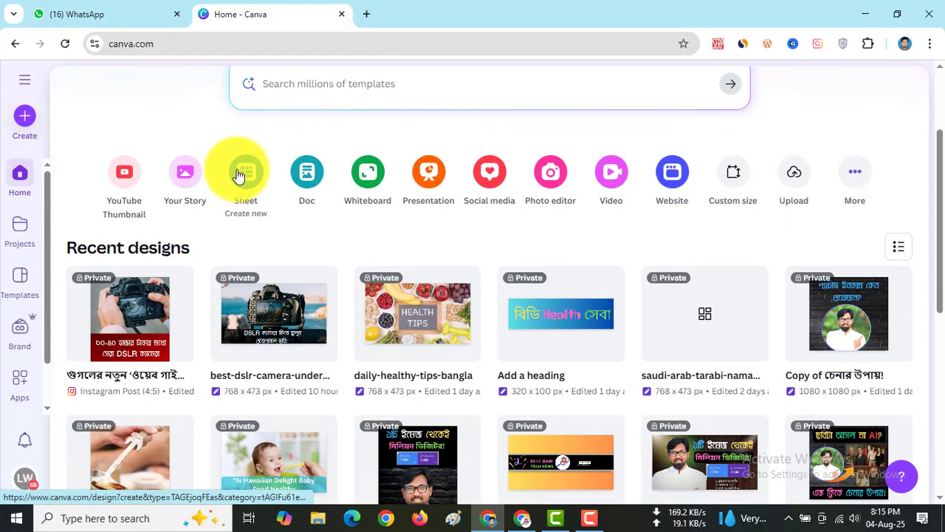
scroll(237, 174, "down", 2)
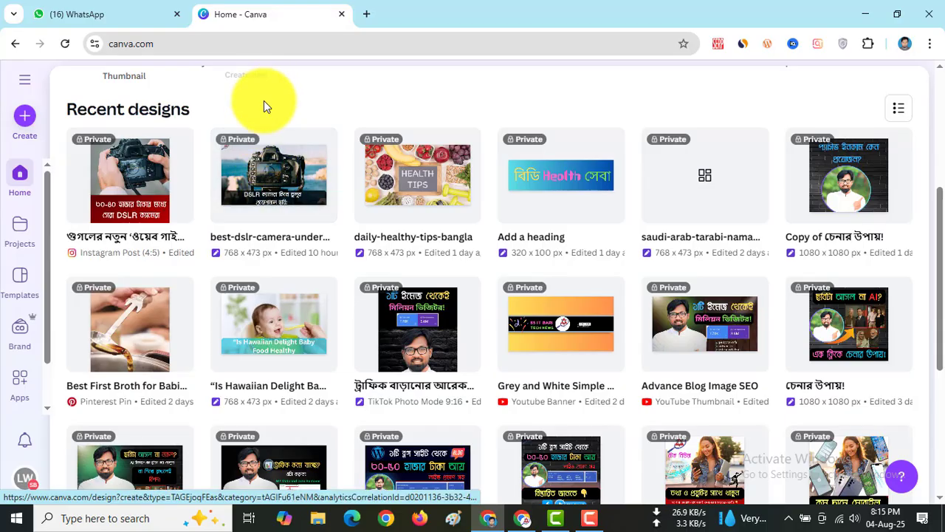
left_click(268, 177)
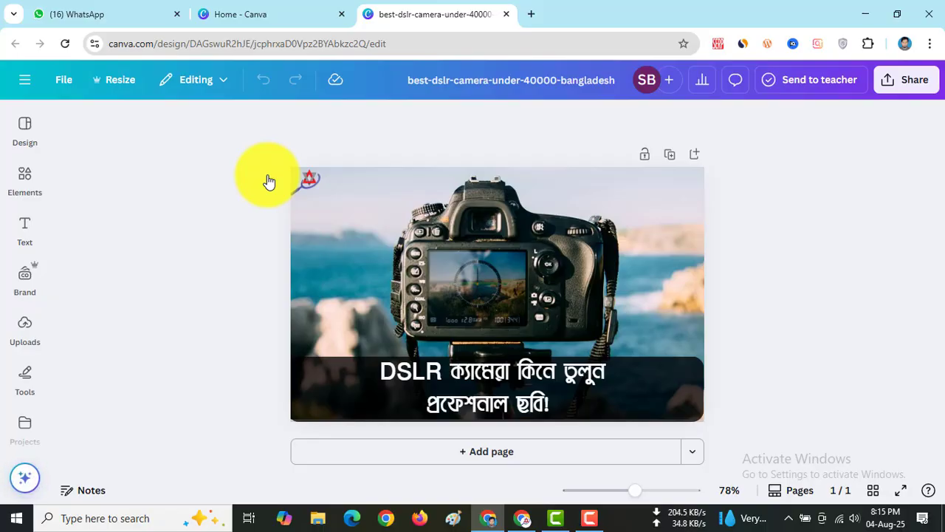
left_click(487, 279)
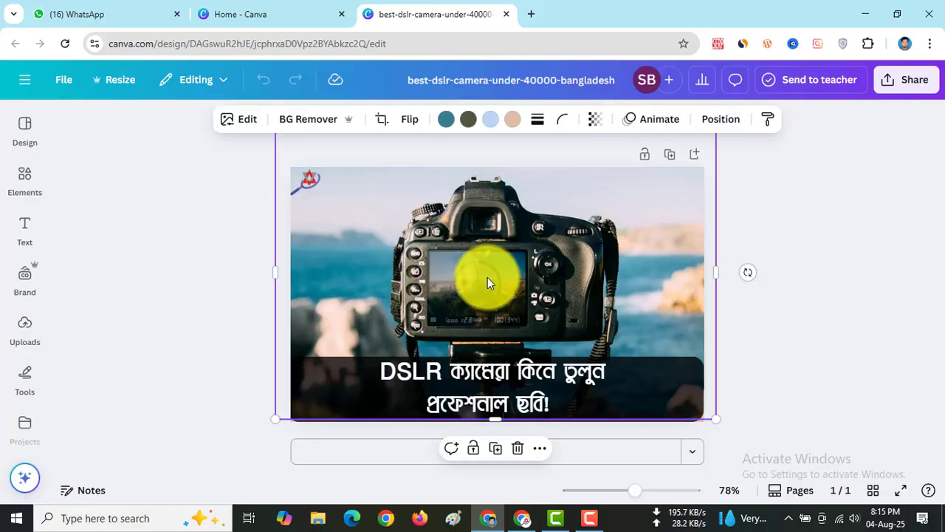
key("Delete")
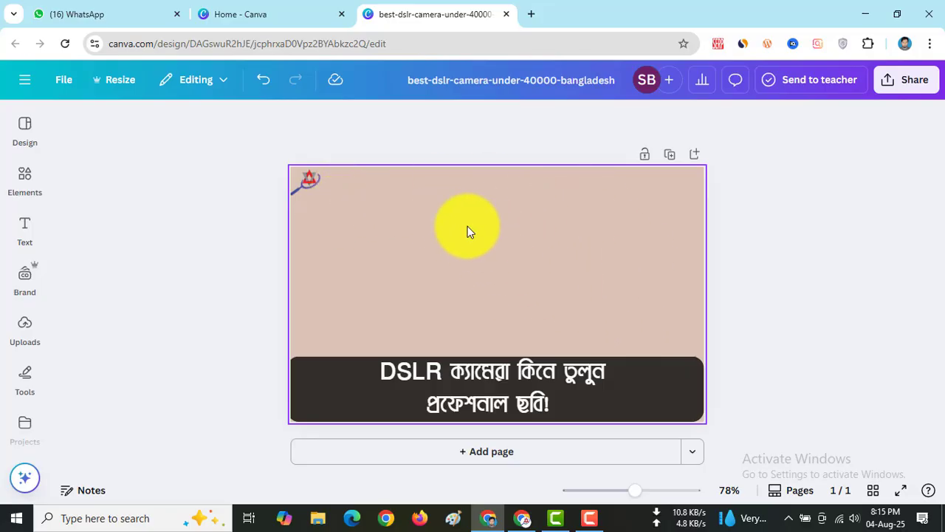
Upload the saved featured image from the Desktop to the Canva uploads
left_click(30, 342)
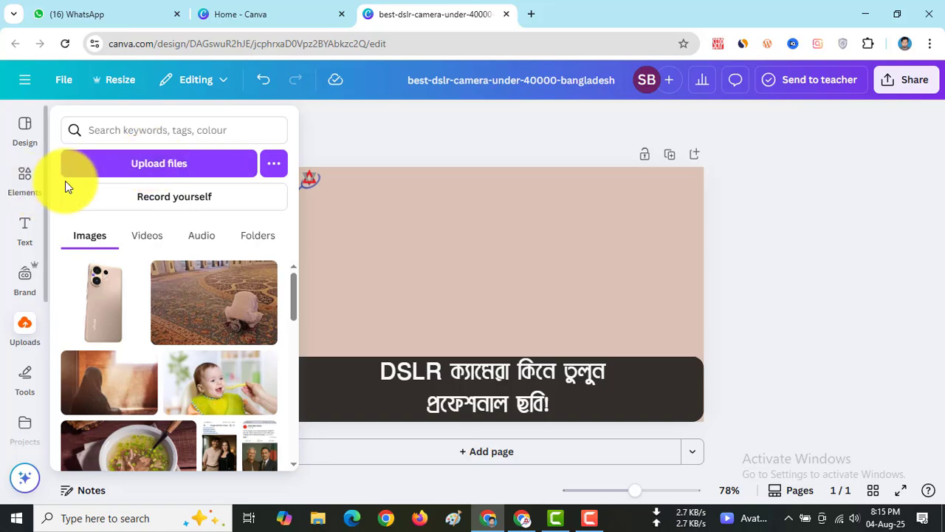
left_click(25, 179)
left_click(154, 167)
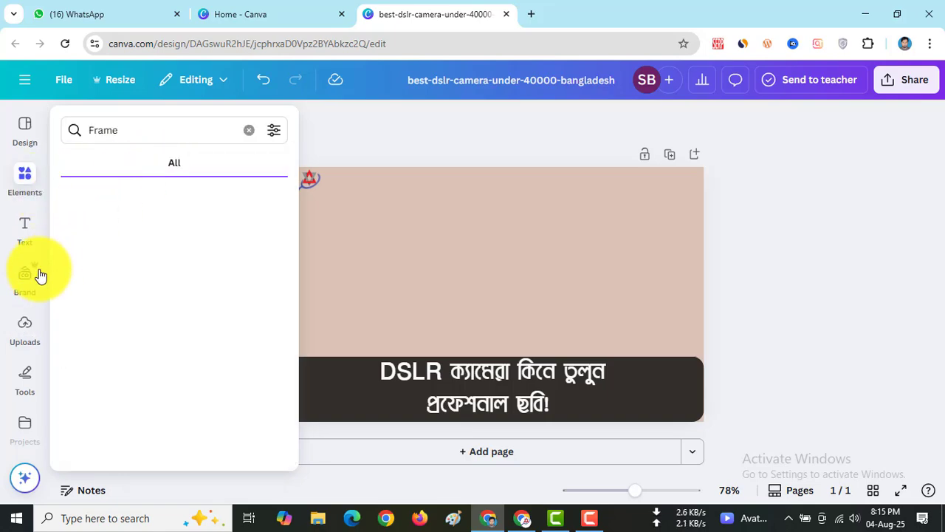
left_click(26, 330)
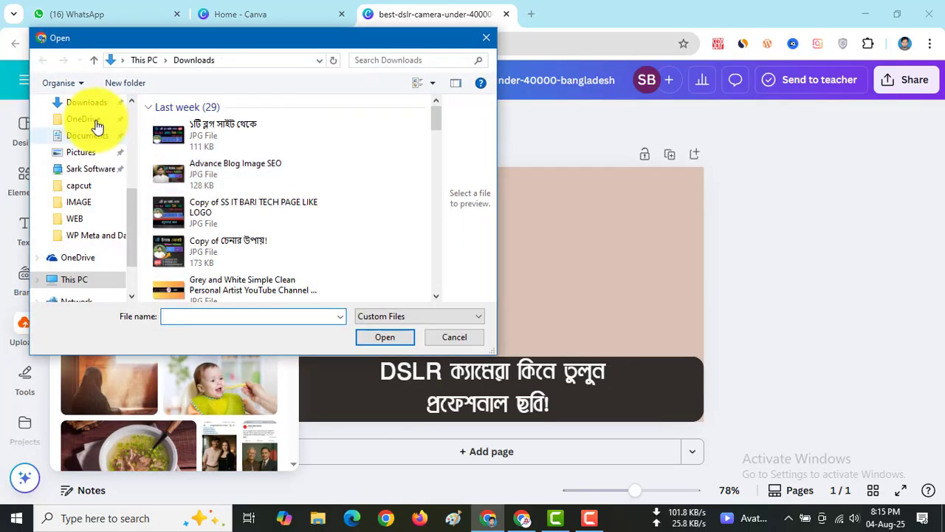
left_click(107, 147)
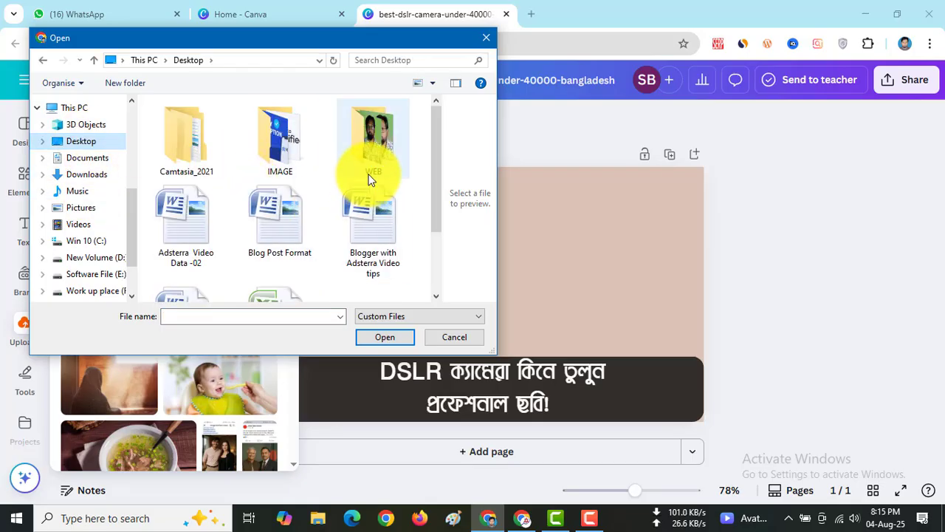
scroll(365, 185, "down", 3)
left_click(384, 252)
left_click(384, 336)
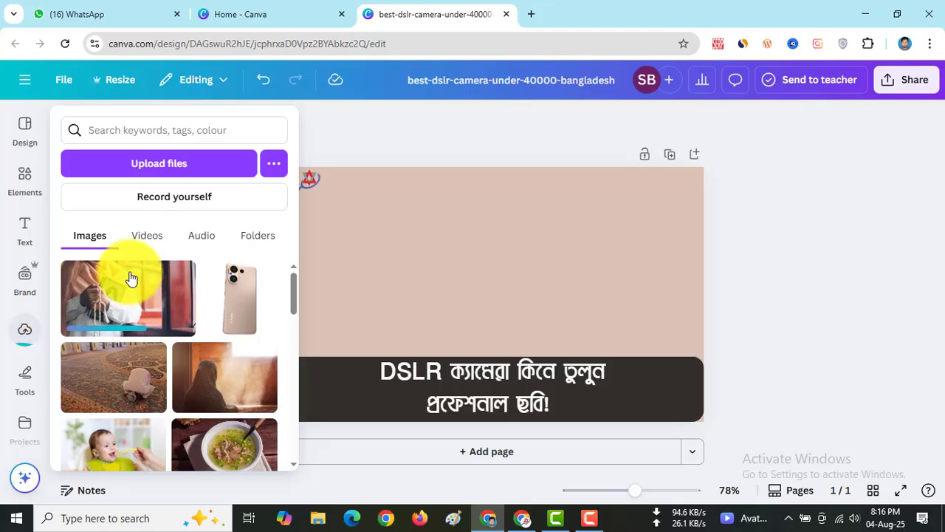
Add the uploaded image to the design, enlarge it to cover the whole canvas and send it to the back
left_click(131, 279)
left_click_drag(496, 277, 400, 221)
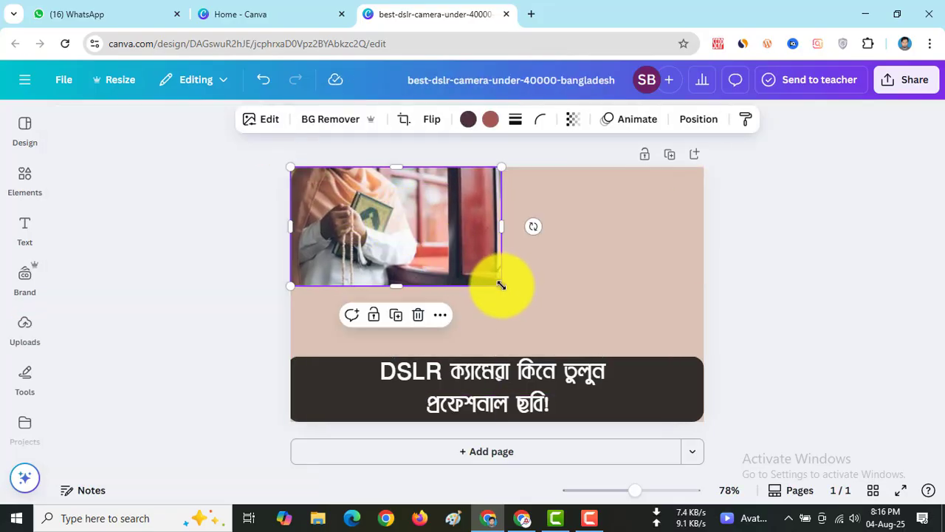
left_click_drag(499, 285, 728, 449)
right_click(588, 266)
mouse_move(643, 240)
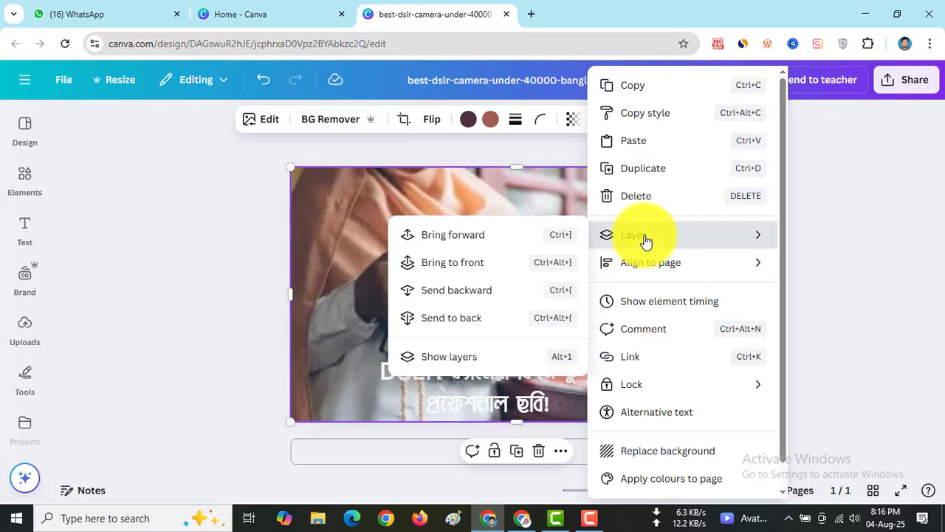
left_click(470, 318)
left_click(763, 255)
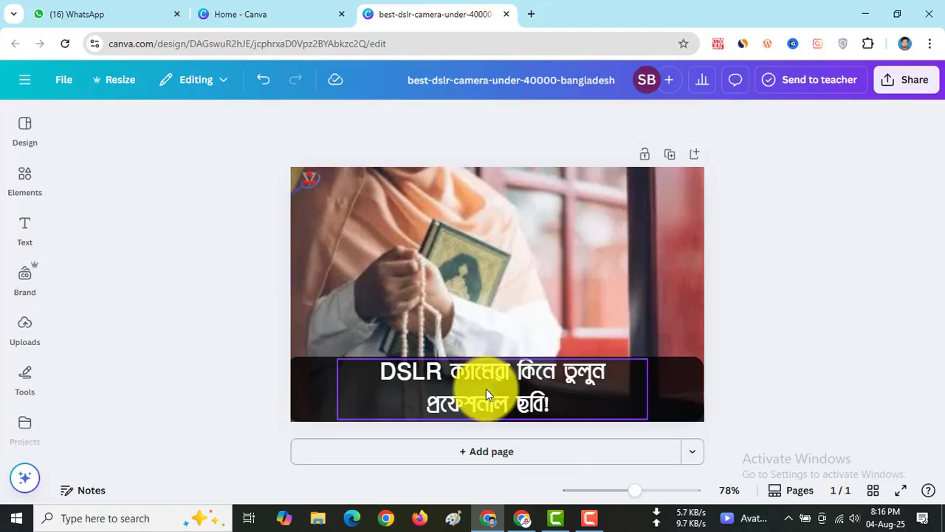
Replace the design's banner text with জানেন কি? জুমার খুতবা না শুনে নামাজ পড়লে বড় গুনাহ হতে পারে! from ChatGPT's social share captions
left_click(521, 517)
left_click(535, 14)
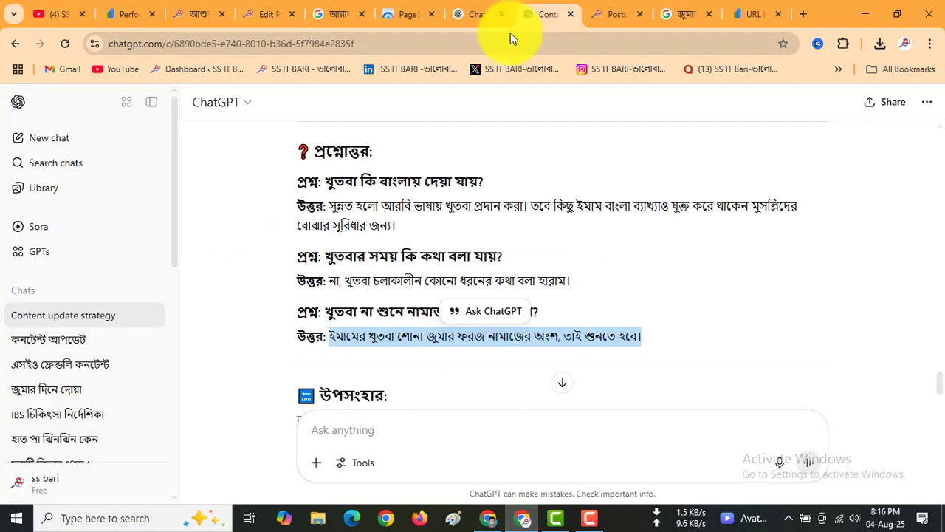
scroll(394, 325, "down", 5)
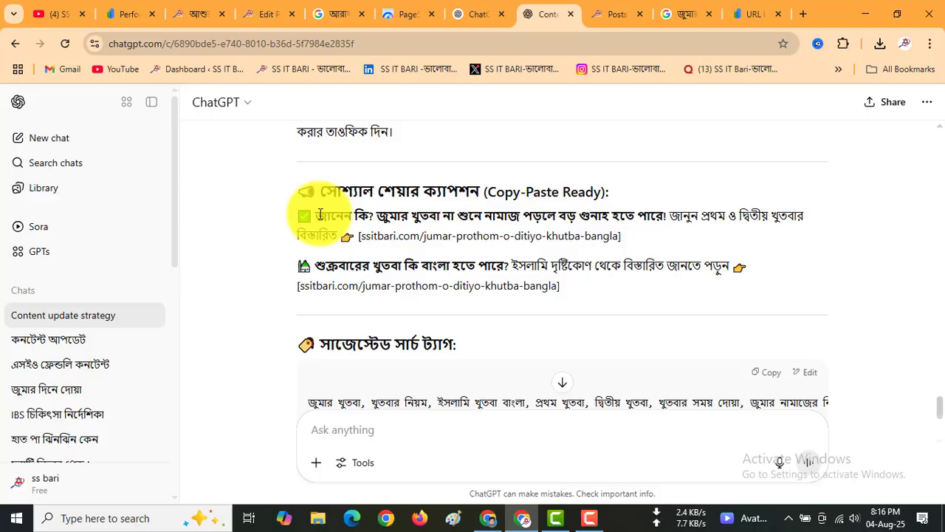
left_click_drag(320, 214, 660, 214)
key("ctrl+c")
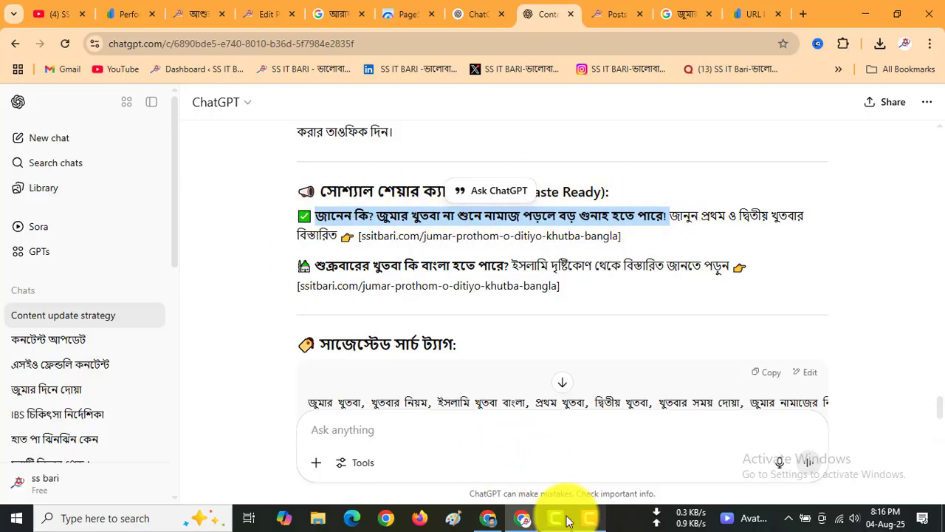
left_click(497, 526)
double_click(479, 397)
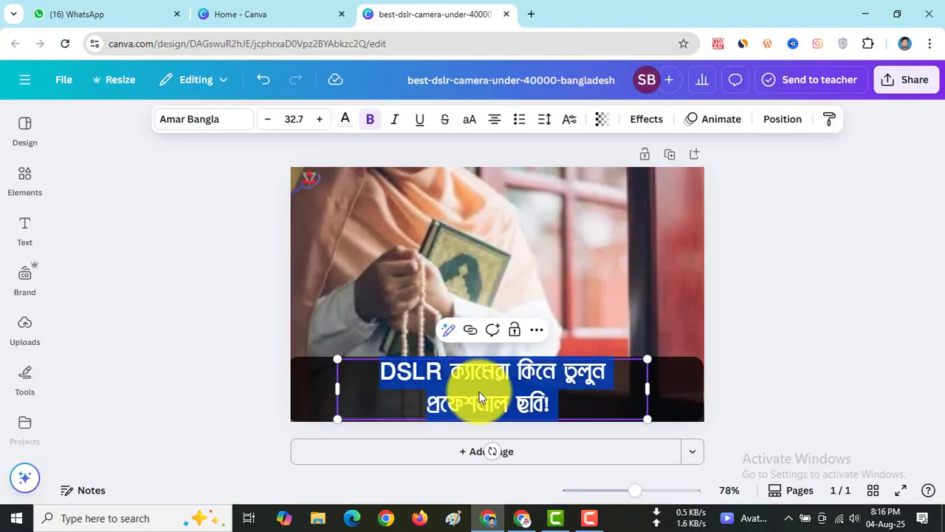
key("ctrl+v")
left_click(792, 299)
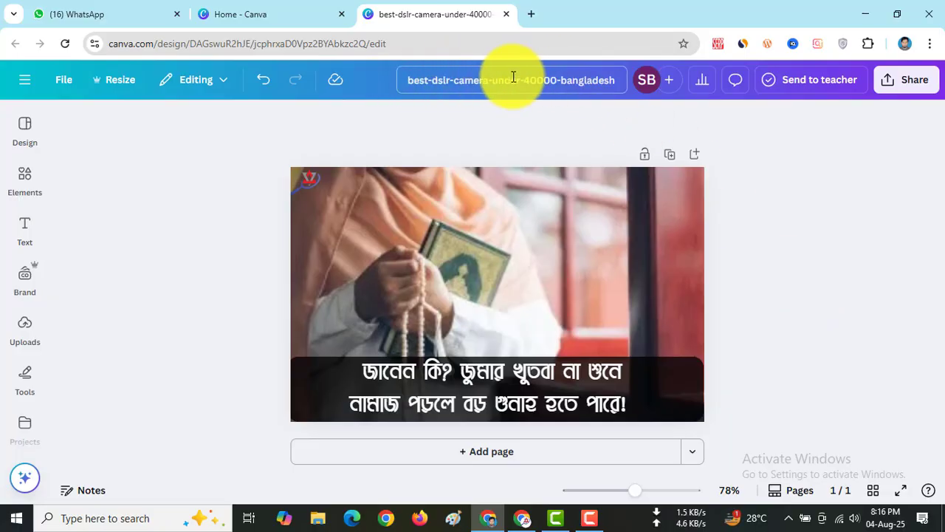
Rename the Canva design to jumar-prothom-o-ditiyo-khutba-bangla, copied without its leading slash from the permalink in the ChatGPT answer
left_click_drag(408, 77, 621, 68)
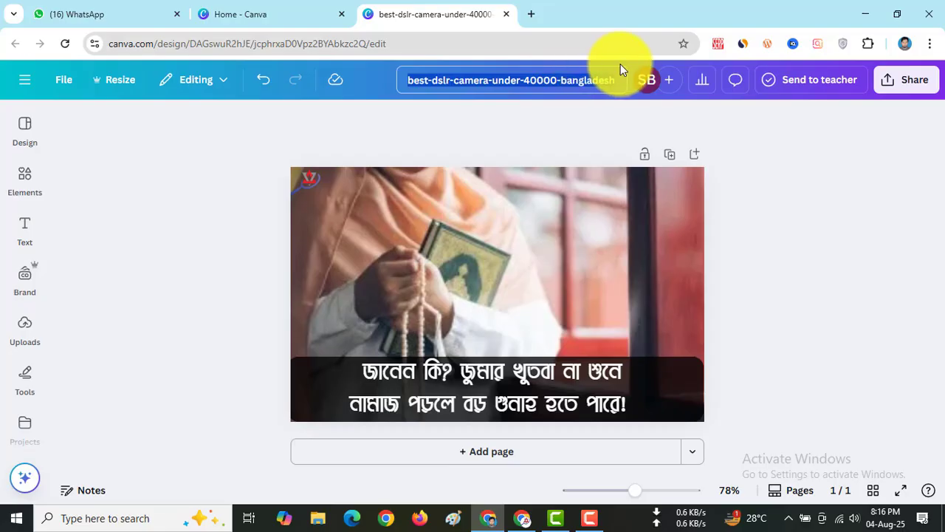
left_click(529, 521)
scroll(534, 431, "up", 3)
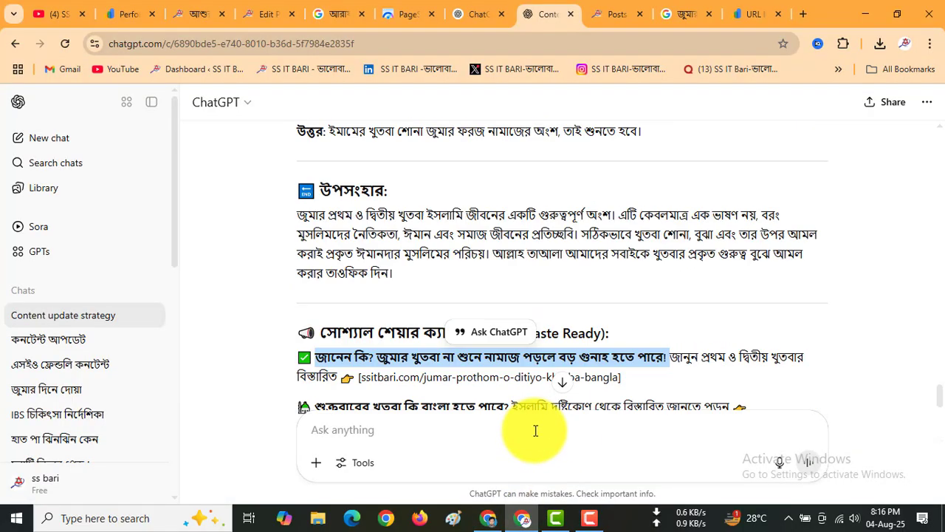
scroll(463, 346, "up", 6)
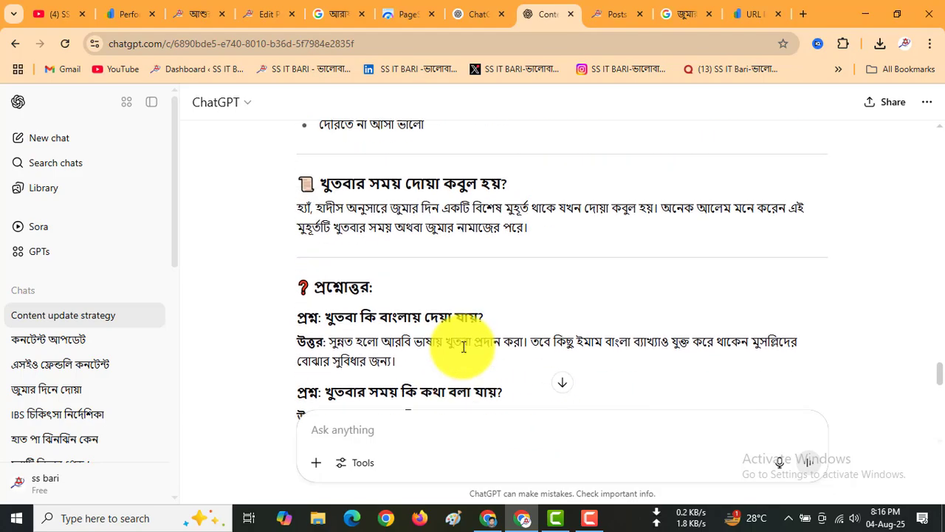
scroll(463, 347, "up", 15)
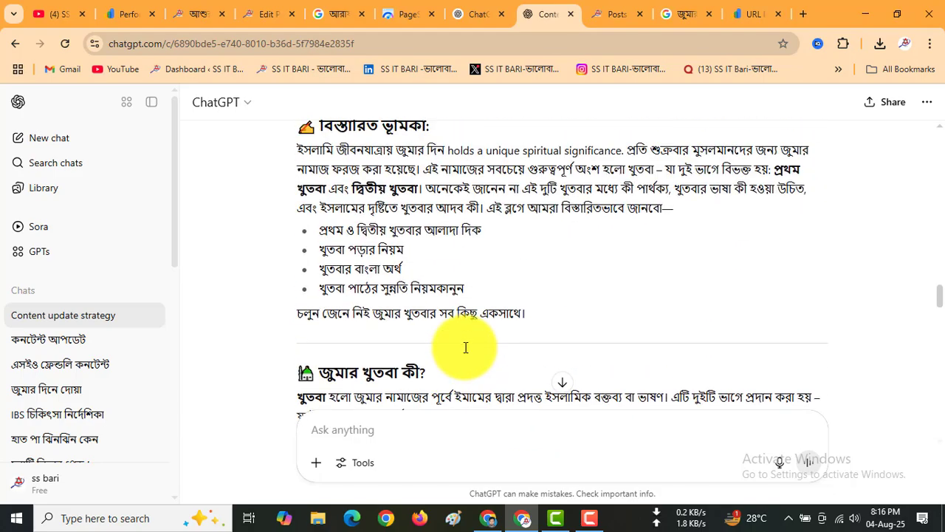
scroll(466, 348, "up", 5)
scroll(453, 355, "down", 1)
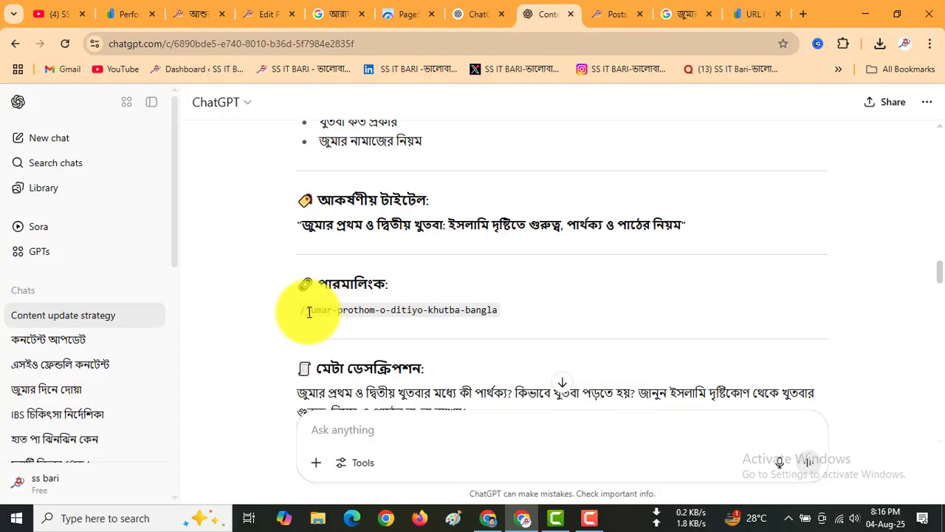
left_click_drag(306, 310, 496, 308)
key("ctrl+c")
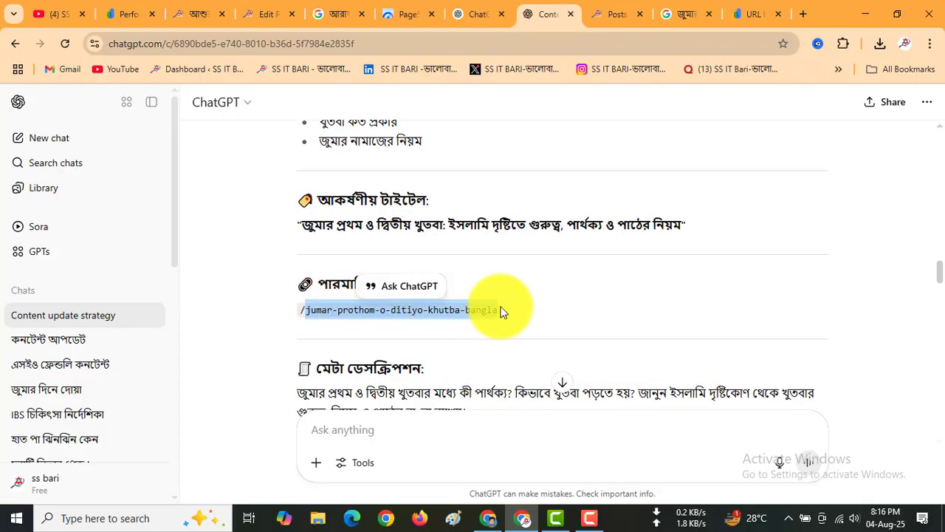
left_click(487, 518)
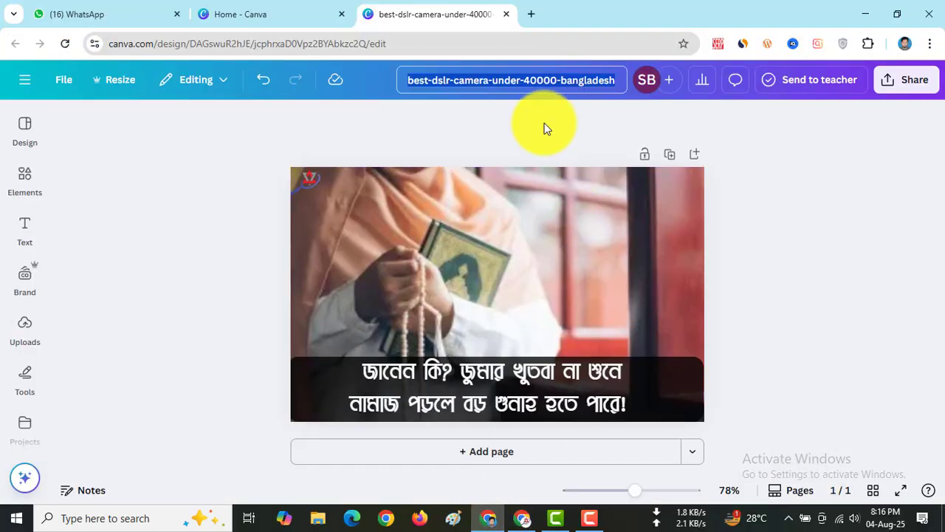
key("ctrl+v")
Download the finished design as a JPG file
left_click(905, 80)
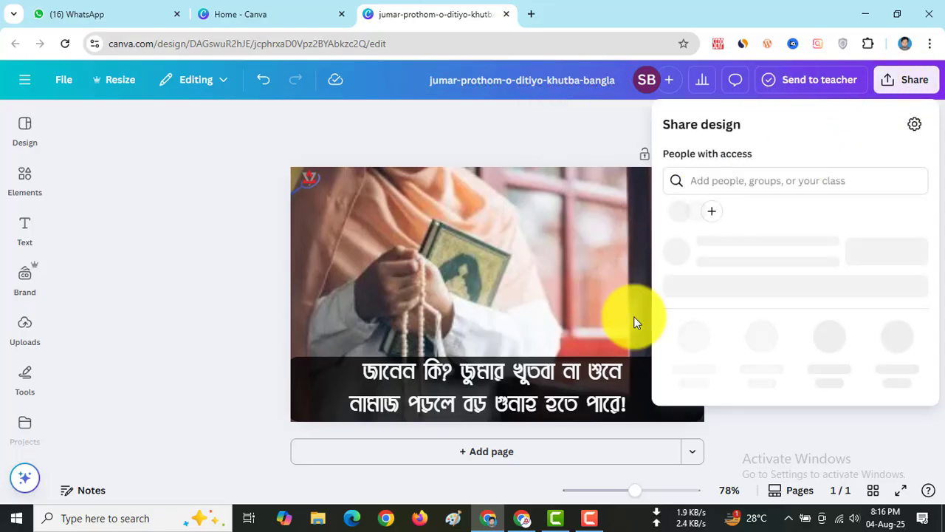
scroll(691, 326, "down", 1)
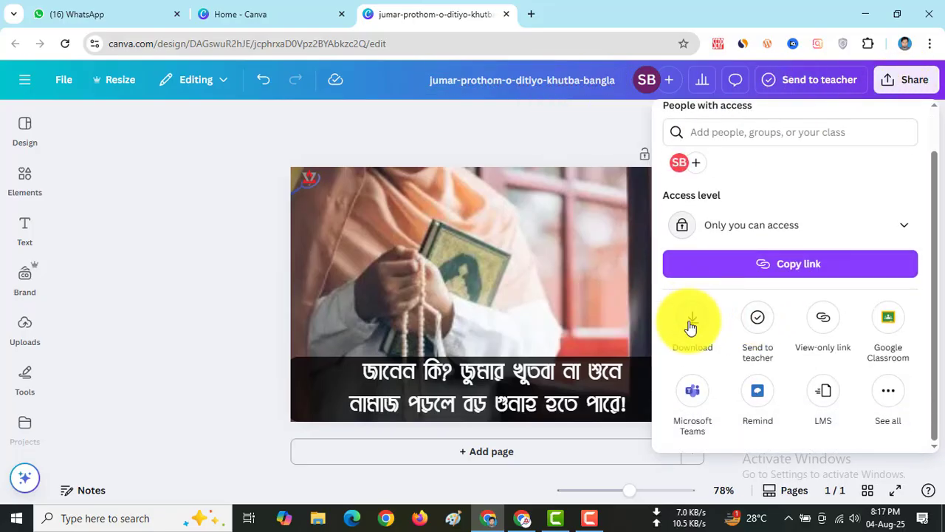
left_click(691, 326)
left_click(711, 180)
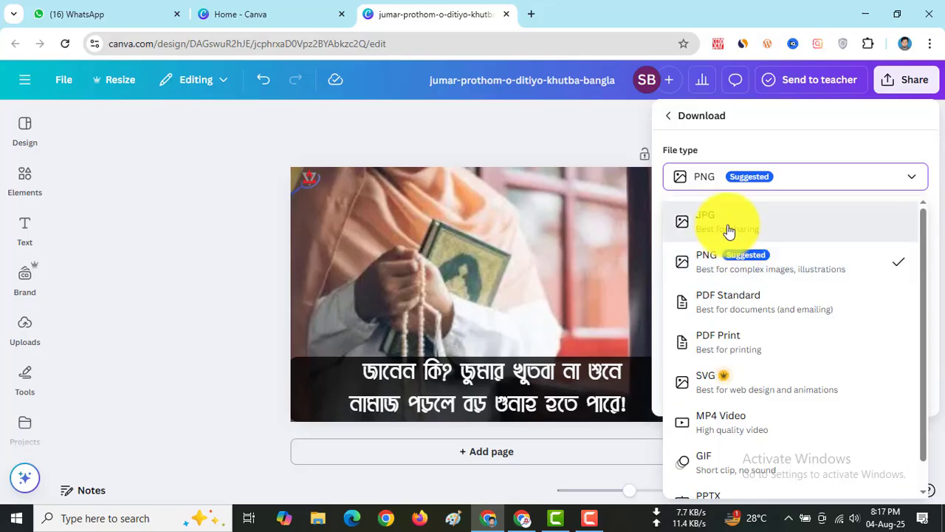
left_click(729, 231)
left_click(796, 415)
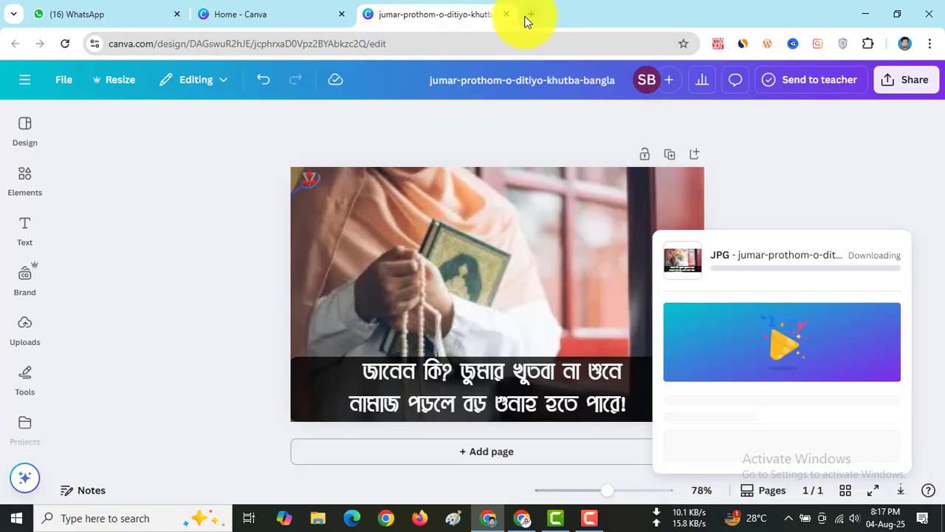
Search Google for "jpg to webp" in a new browser tab and open the Picflow JPG to WEBP converter
left_click(529, 14)
type("jp")
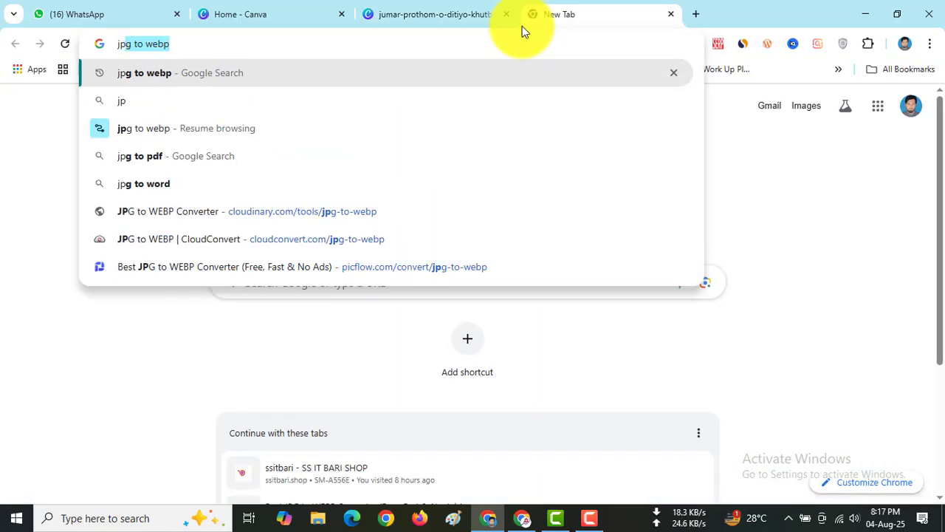
type("g")
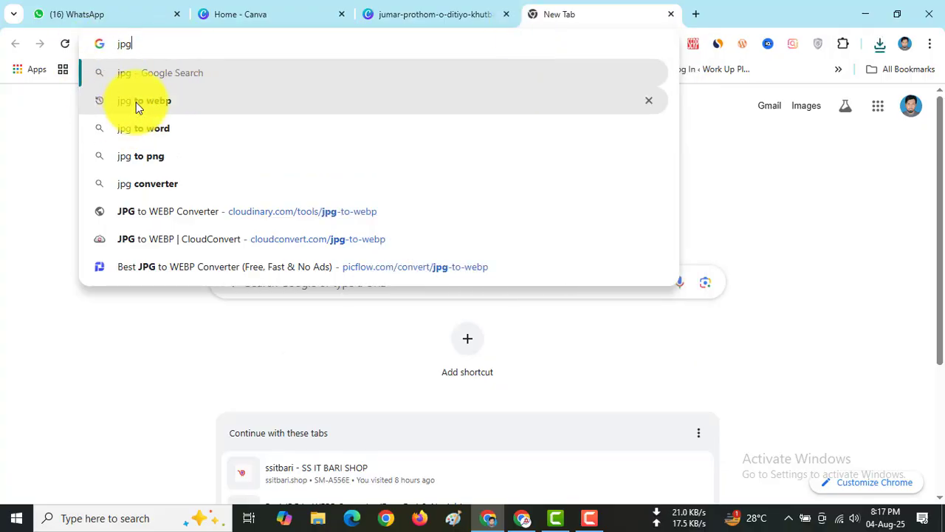
left_click(136, 102)
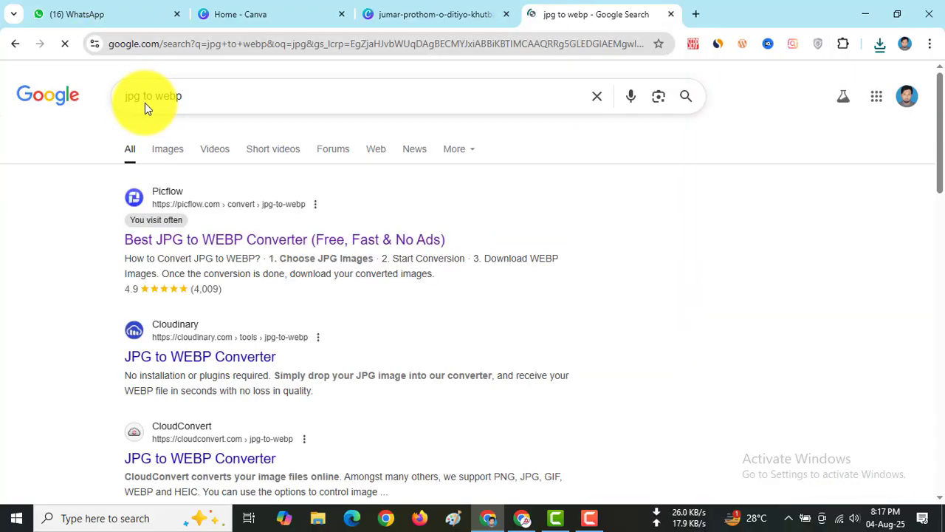
left_click(208, 240)
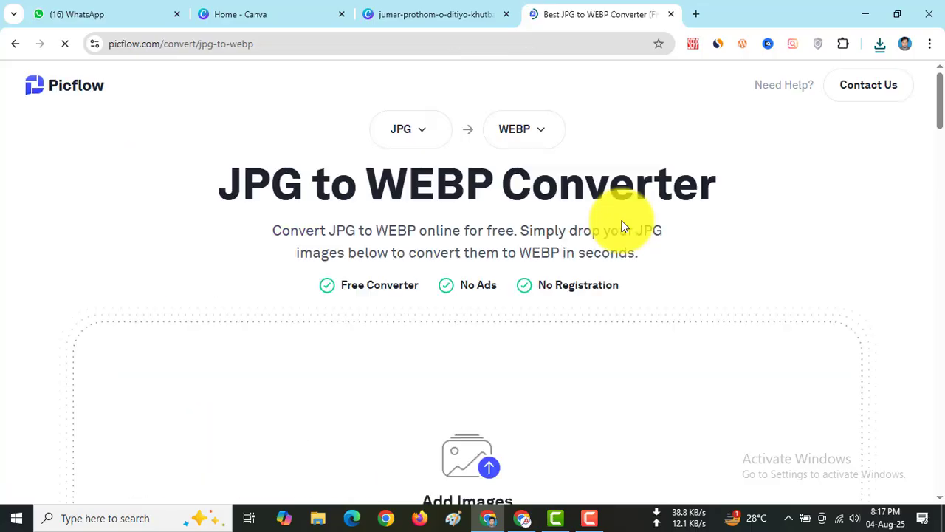
Add the downloaded jumar-prothom-o-ditiyo-khutba-bangla JPG from the Downloads folder to the converter
scroll(643, 258, "down", 3)
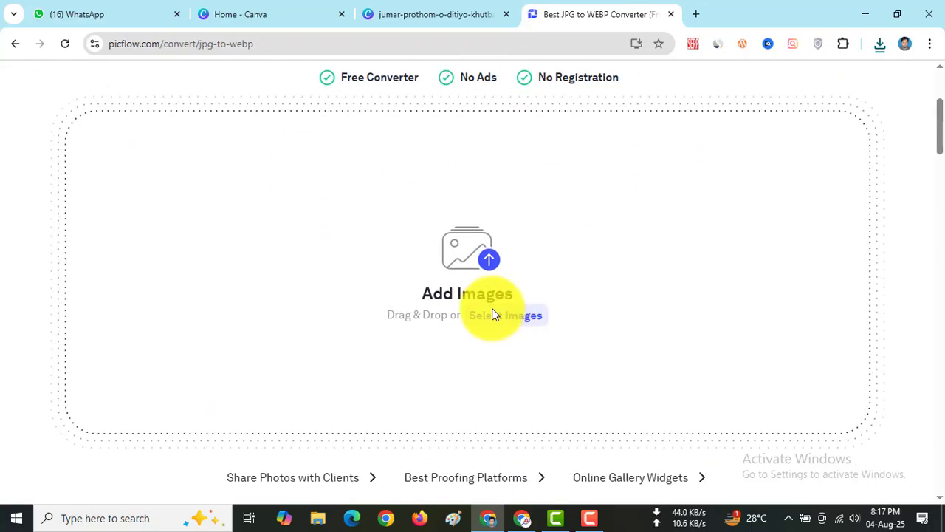
left_click(493, 313)
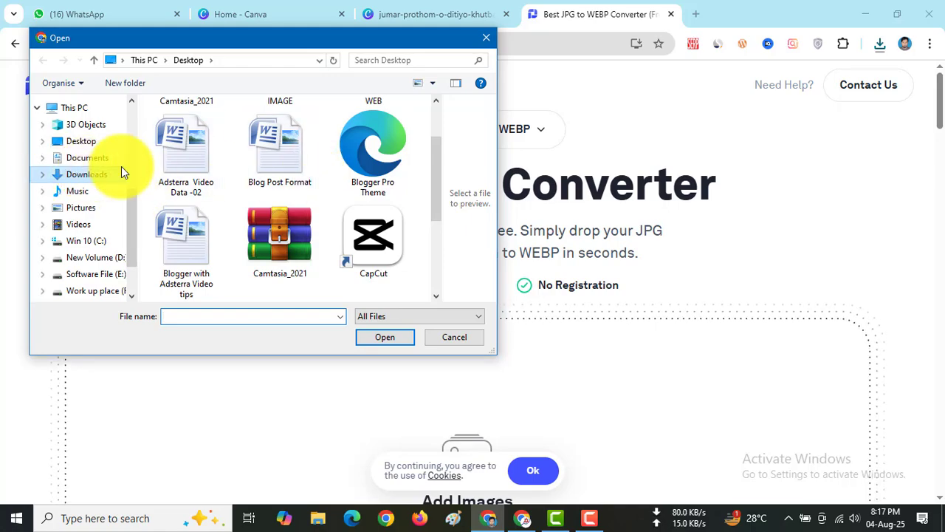
left_click(118, 174)
left_click(198, 138)
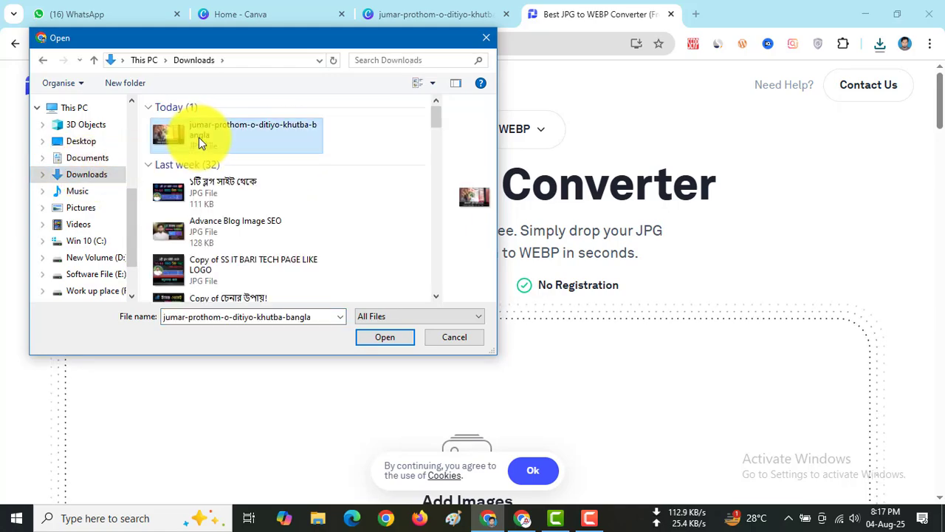
left_click(377, 336)
scroll(665, 325, "down", 1)
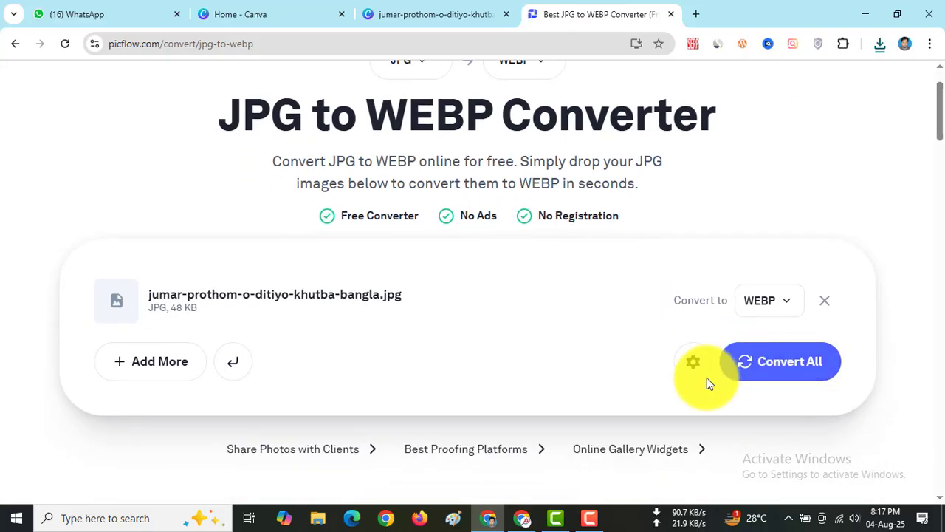
Convert the image to WEBP with output quality 75 and download the converted file
left_click(694, 363)
mouse_move(811, 443)
left_mouse_down()
mouse_move(825, 442)
mouse_move(813, 442)
left_mouse_up()
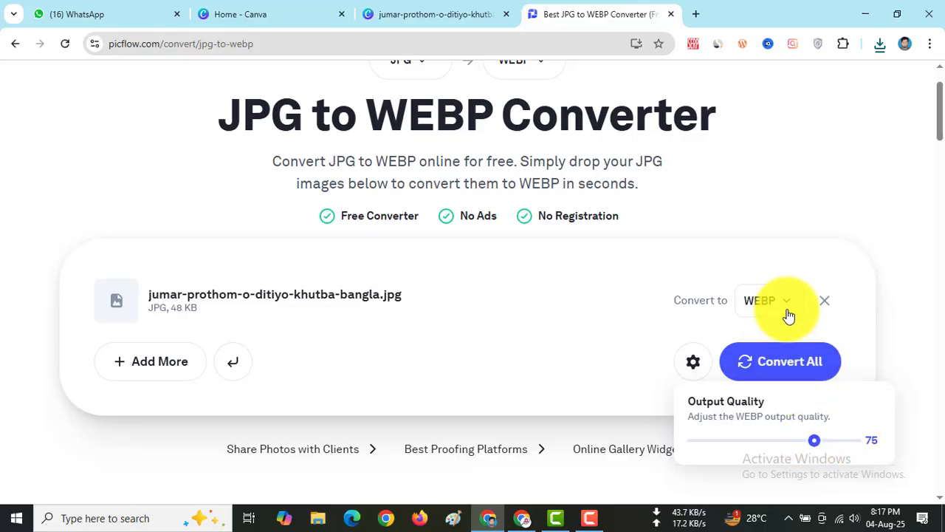
left_click(793, 365)
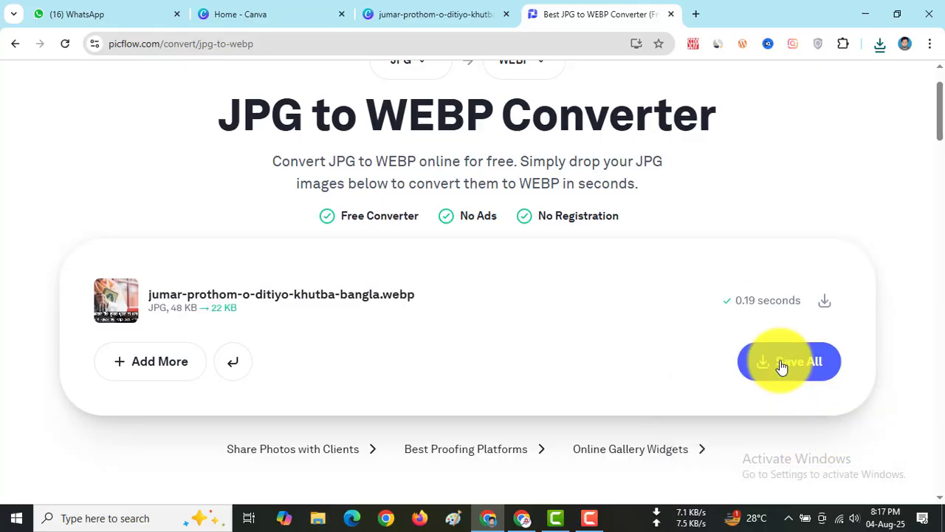
left_click(824, 307)
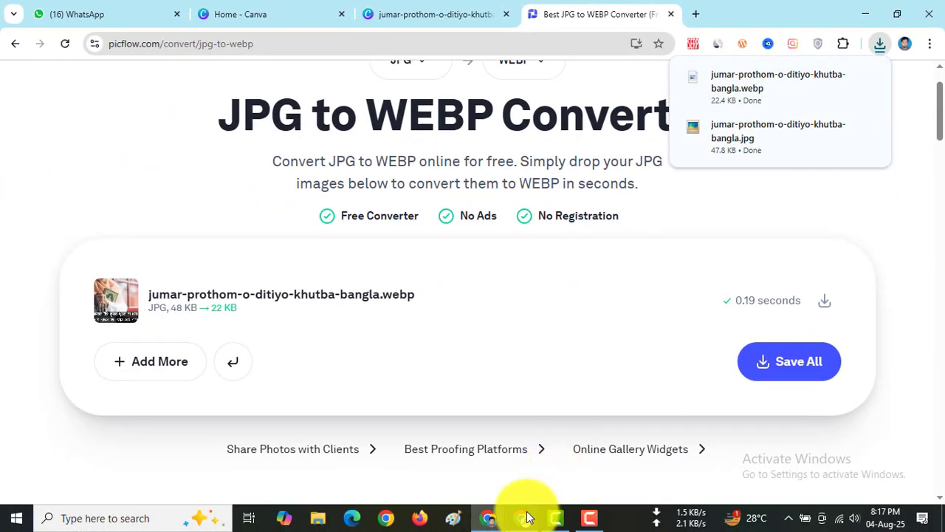
Switch to the WordPress post editor, remove the old featured image and upload the jumar-prothom-o-ditiyo-khutba-bangla WEBP file from Downloads
left_click(525, 517)
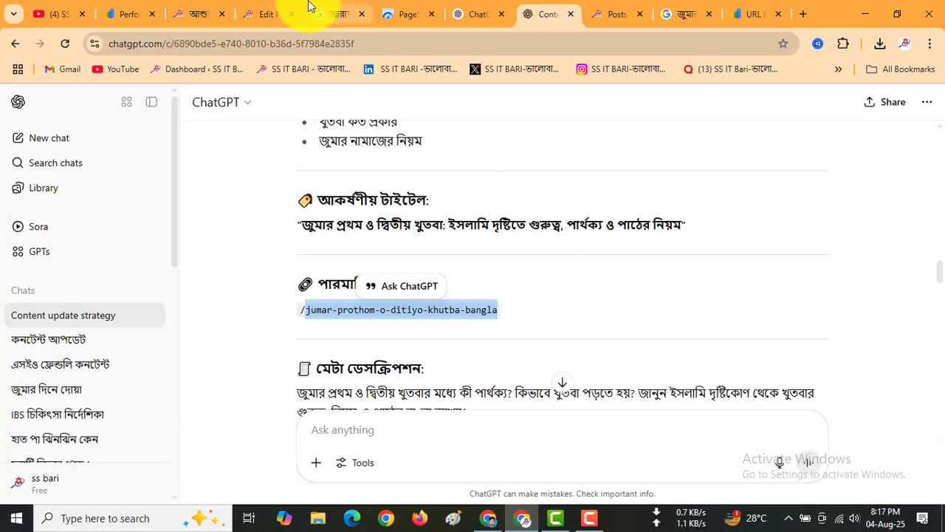
left_click(269, 14)
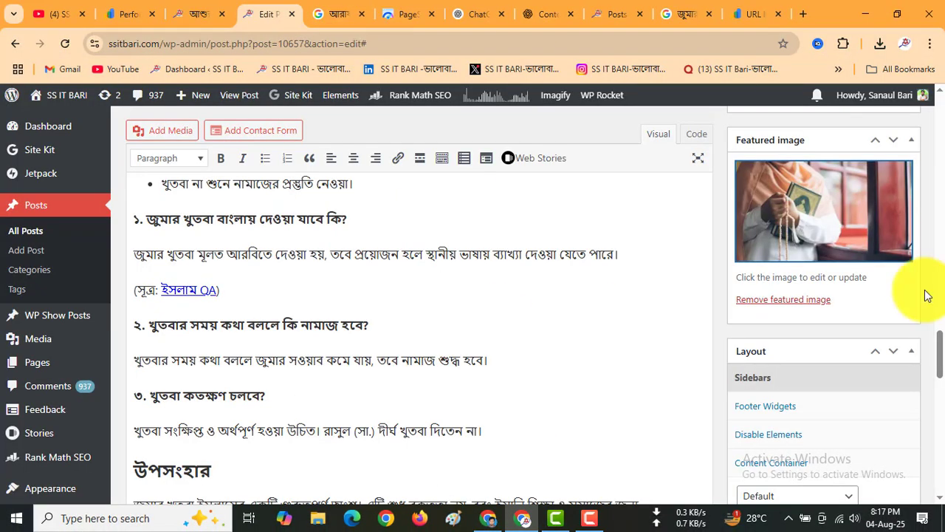
left_click(781, 301)
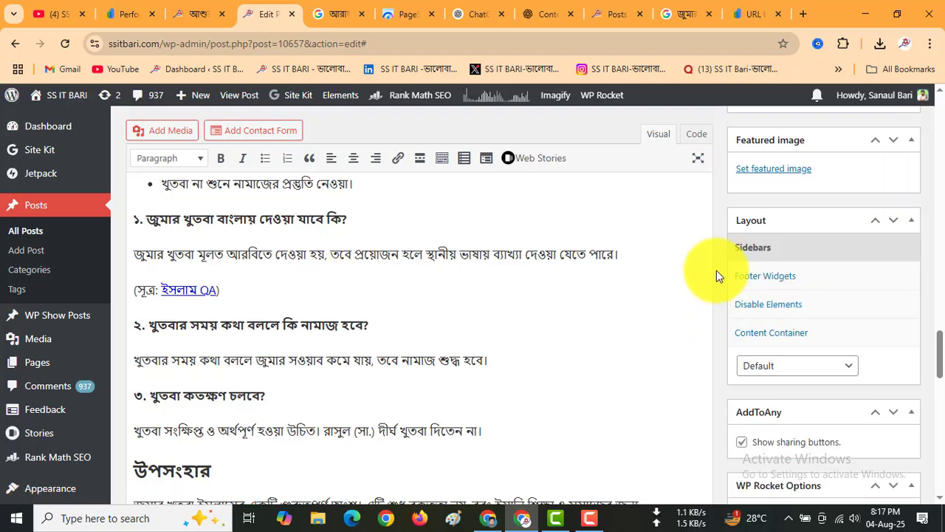
left_click(775, 170)
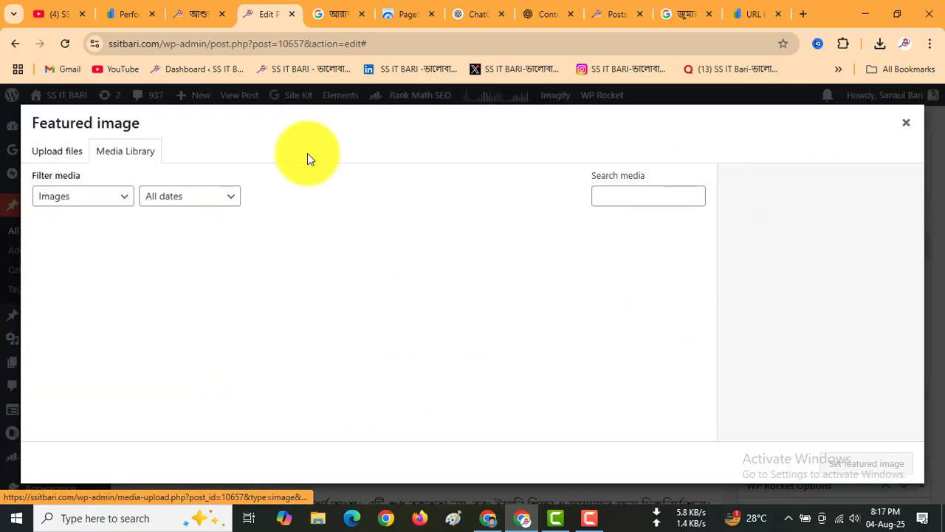
left_click(58, 151)
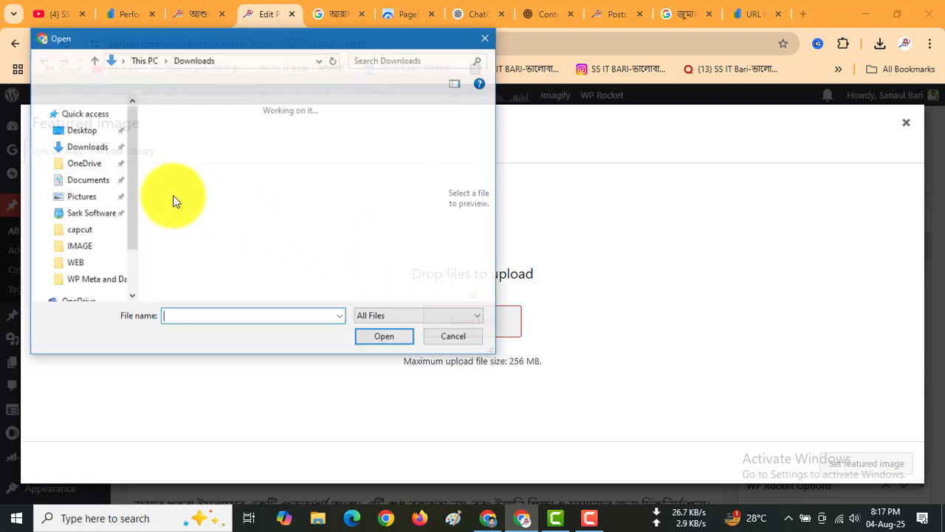
left_click(192, 135)
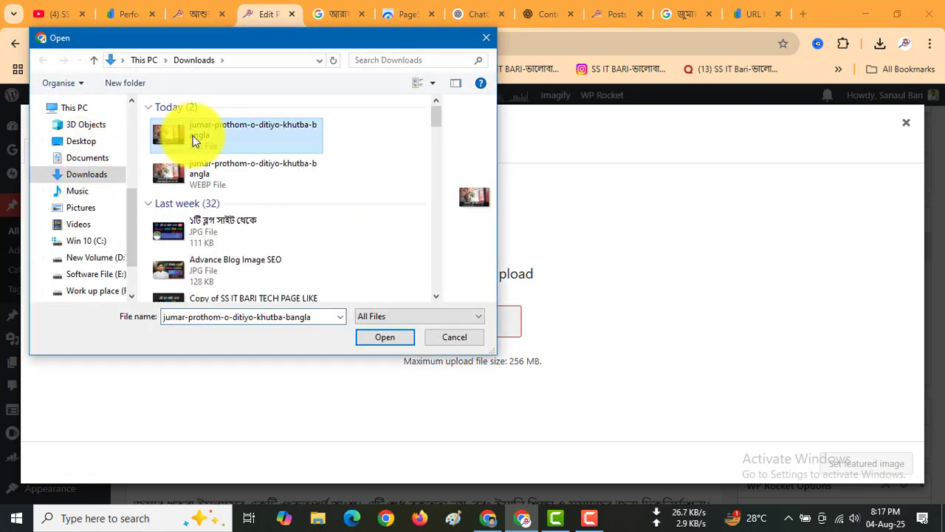
left_click(200, 164)
left_click(387, 336)
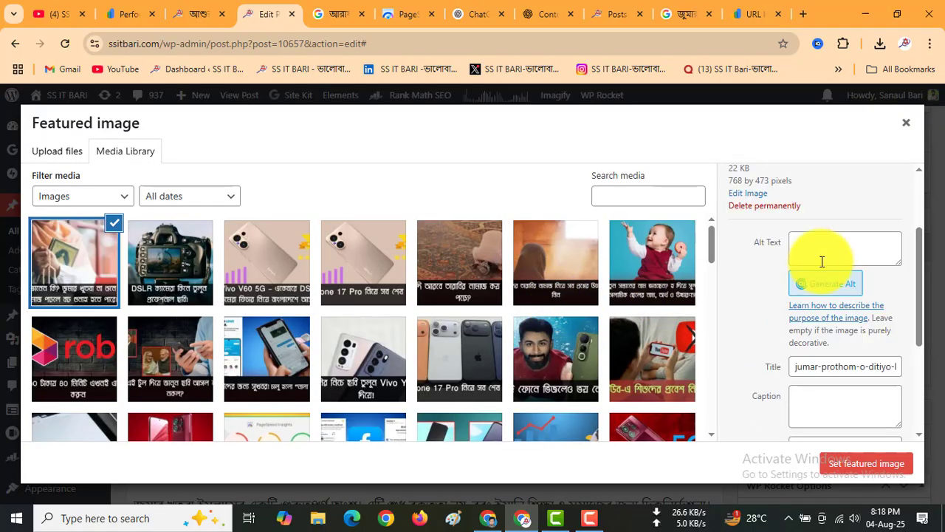
Enter jumar-prothom-o-ditiyo-khutba-bangla as the image's alt text, caption and description, and set it as the featured image
left_click(816, 255)
type("jumar prothom o ditiyo khutbar bangla")
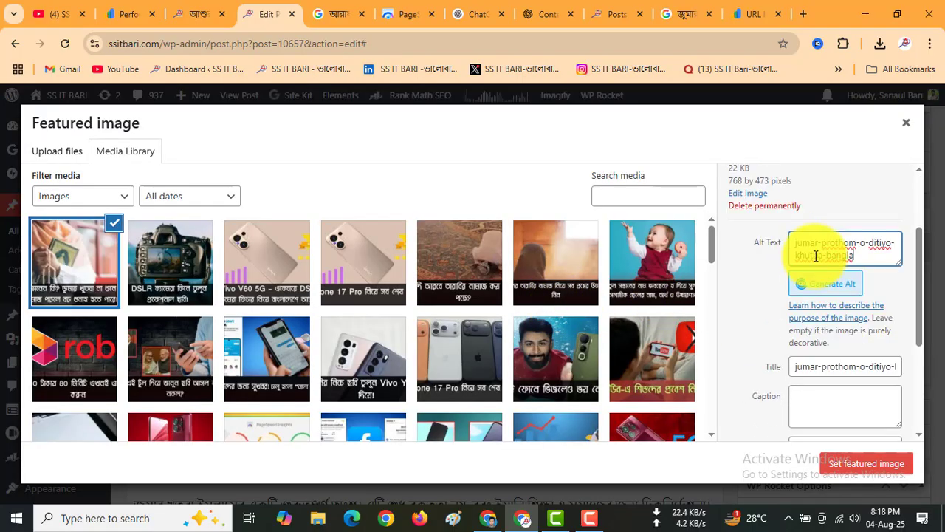
scroll(816, 256, "down", 2)
left_click(817, 271)
type("jumar-prothom-o-ditiyo-khutba-bangla")
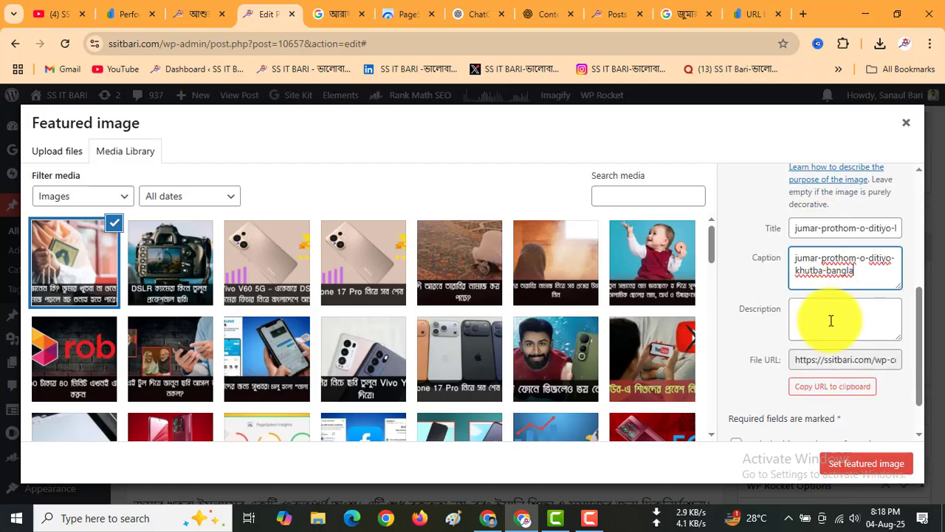
left_click(831, 321)
type("jumar-prothom-o-ditiyo-khutba-bangla")
scroll(832, 320, "down", 2)
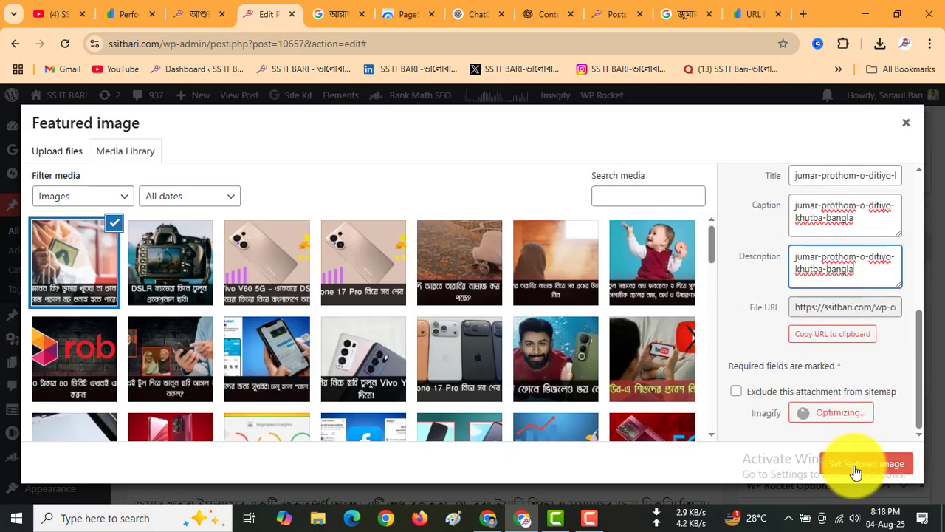
left_click(855, 464)
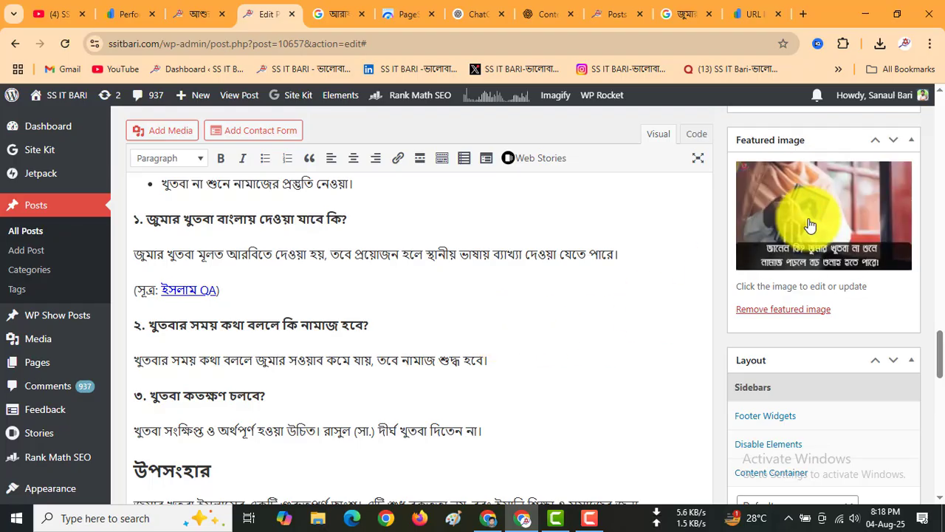
Update the published khutbah post so that the new featured image and content changes are saved
scroll(443, 274, "up", 10)
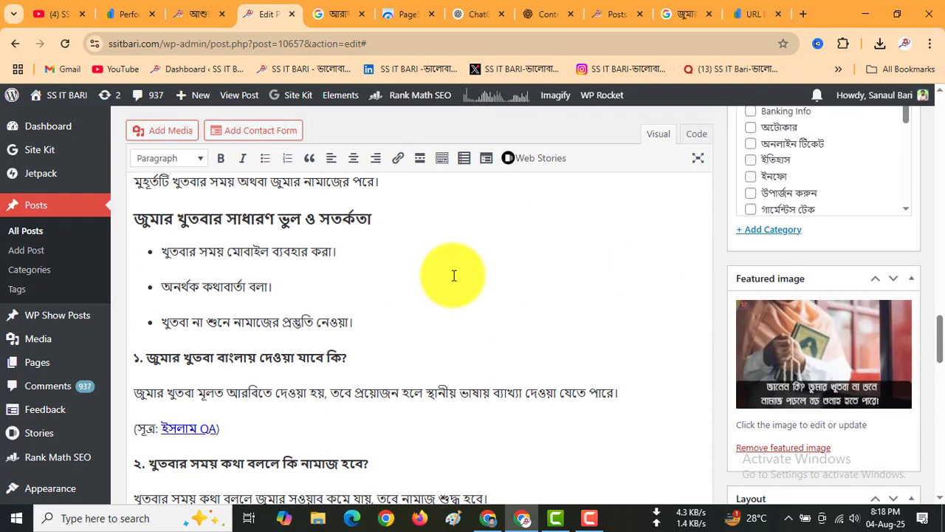
scroll(768, 266, "up", 10)
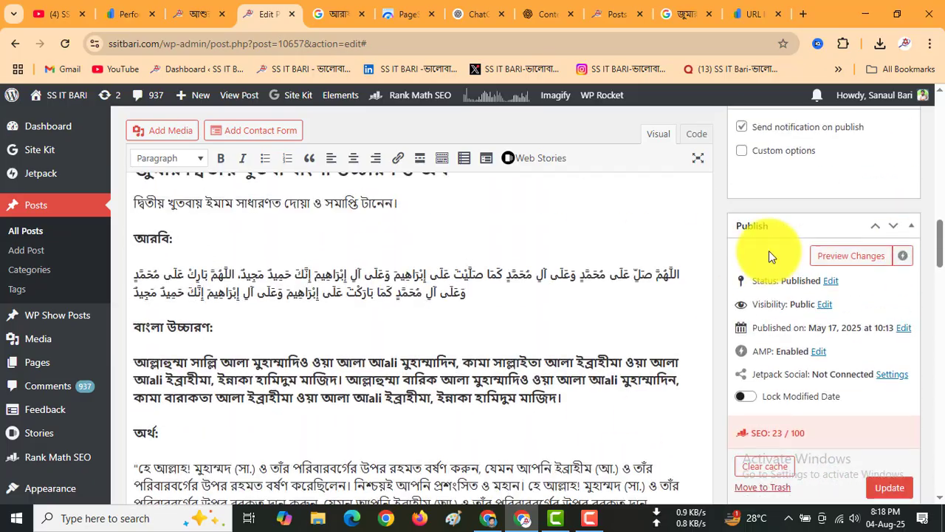
scroll(483, 228, "up", 3)
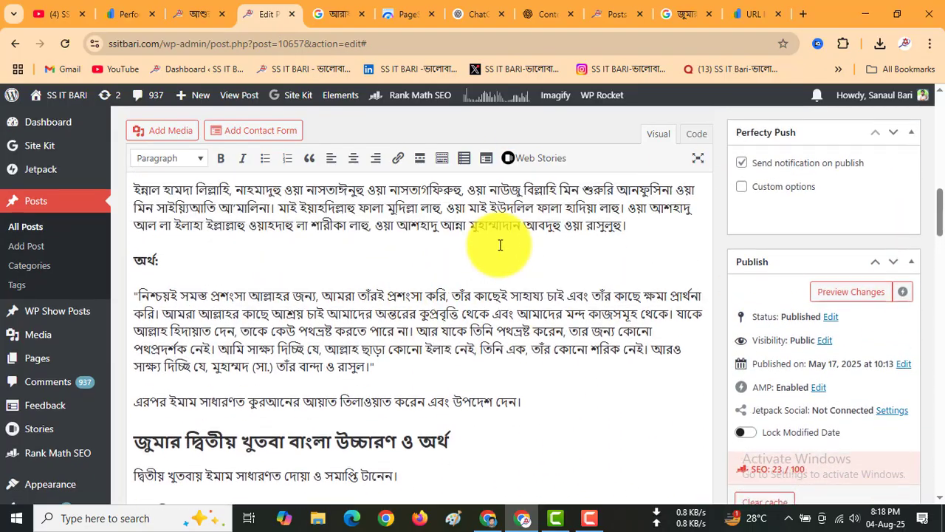
scroll(711, 257, "down", 5)
left_click(894, 185)
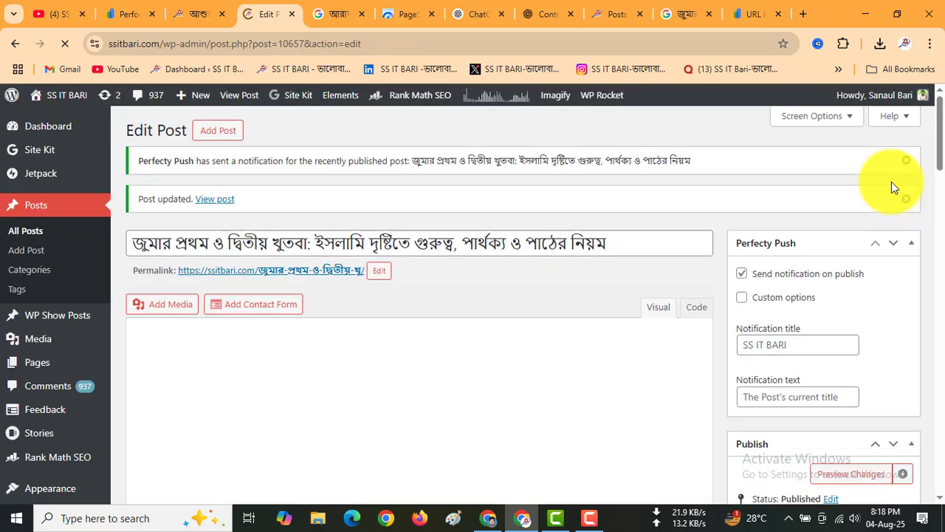
Open the updated khutbah post in a new tab, copy its URL and request indexing for it in Google Search Console
right_click(200, 200)
left_click(235, 212)
left_click(310, 9)
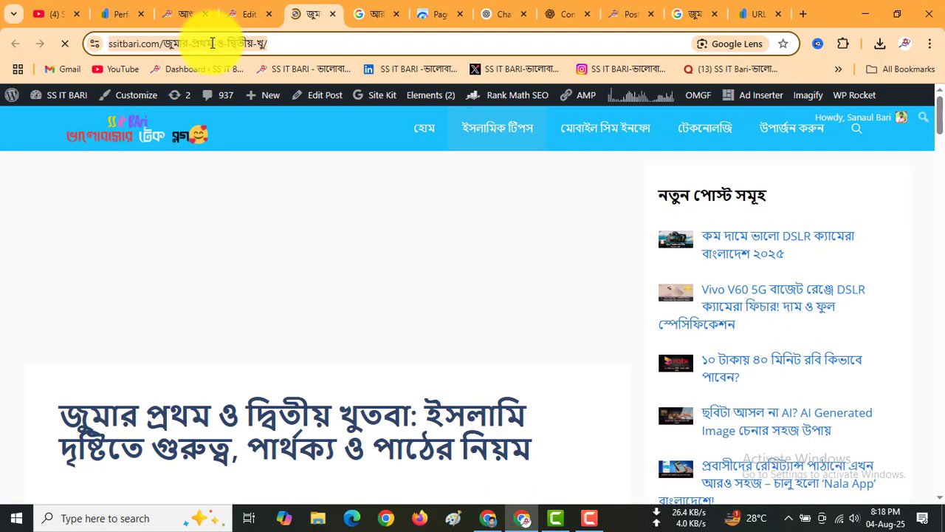
right_click(212, 43)
left_click(266, 175)
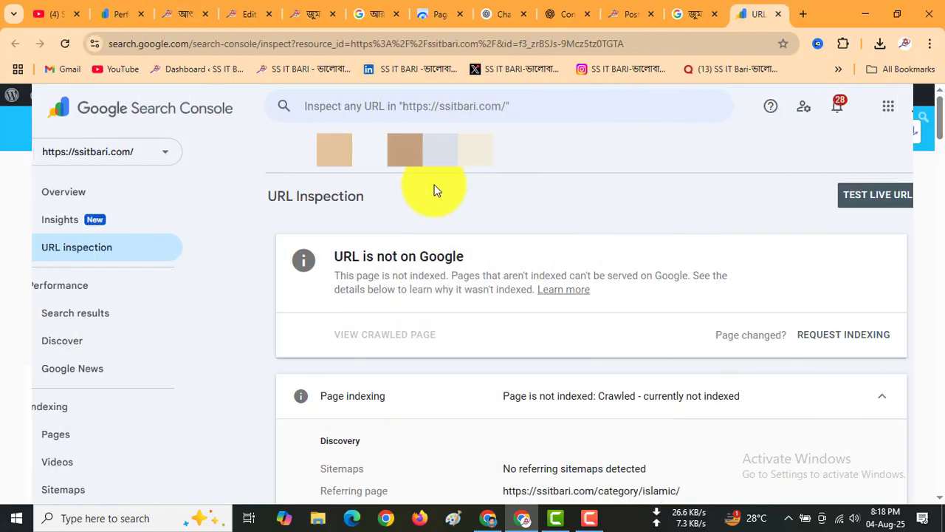
left_click(822, 343)
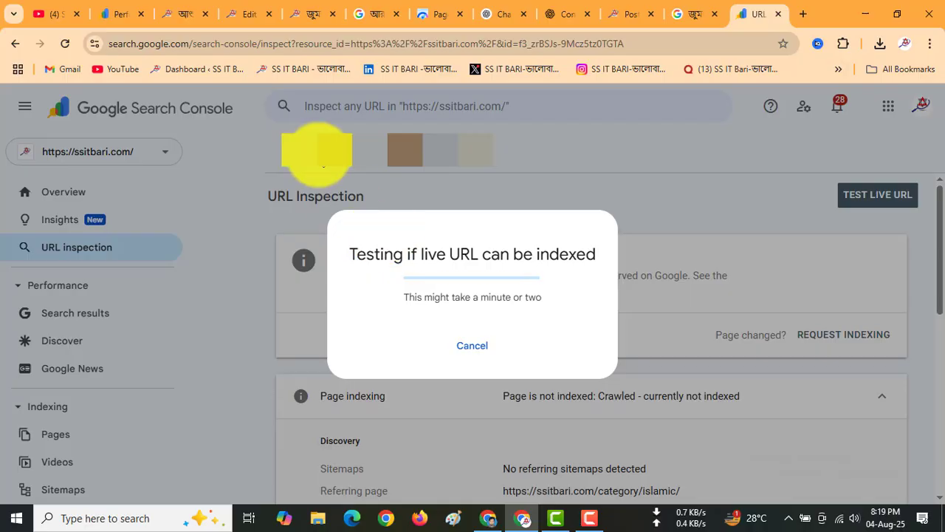
Look through the posts listed on the ssitbari.com home page for another one to update
left_click(249, 13)
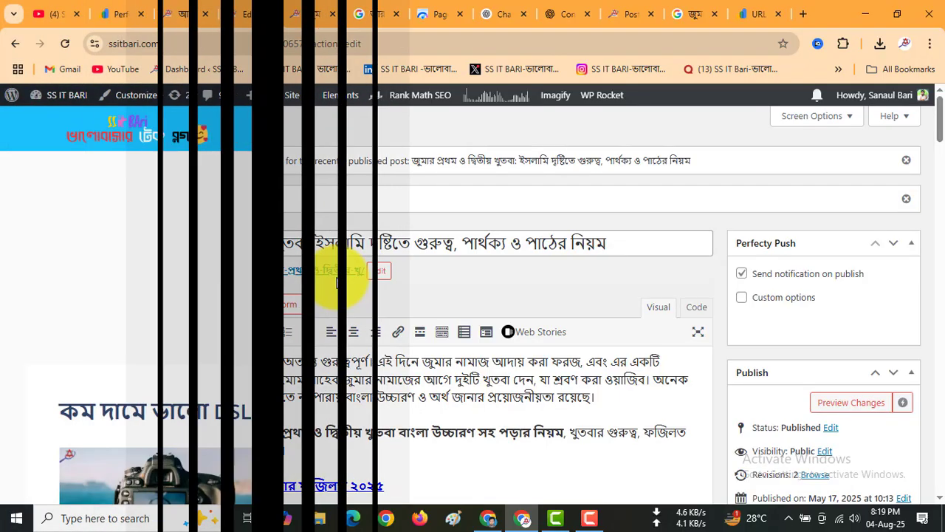
scroll(455, 236, "down", 4)
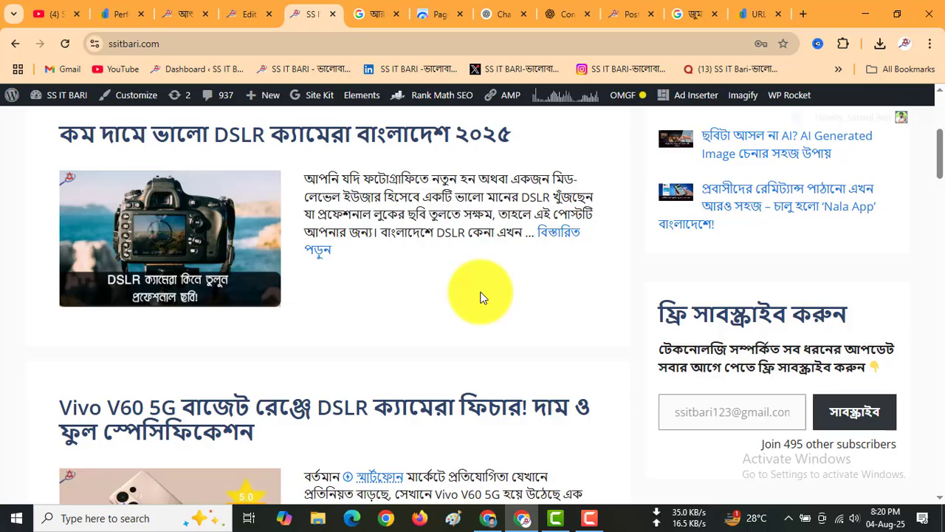
scroll(480, 298, "down", 8)
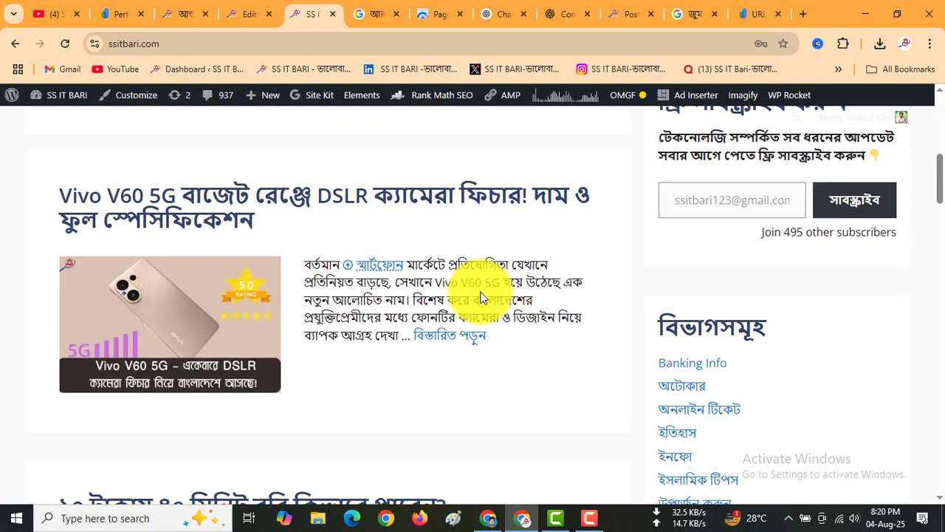
scroll(480, 298, "down", 3)
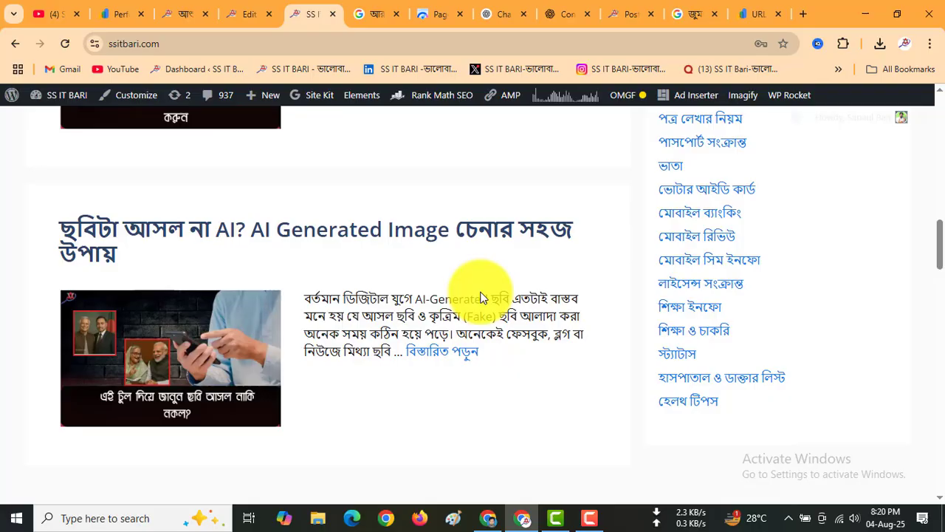
scroll(480, 298, "down", 3)
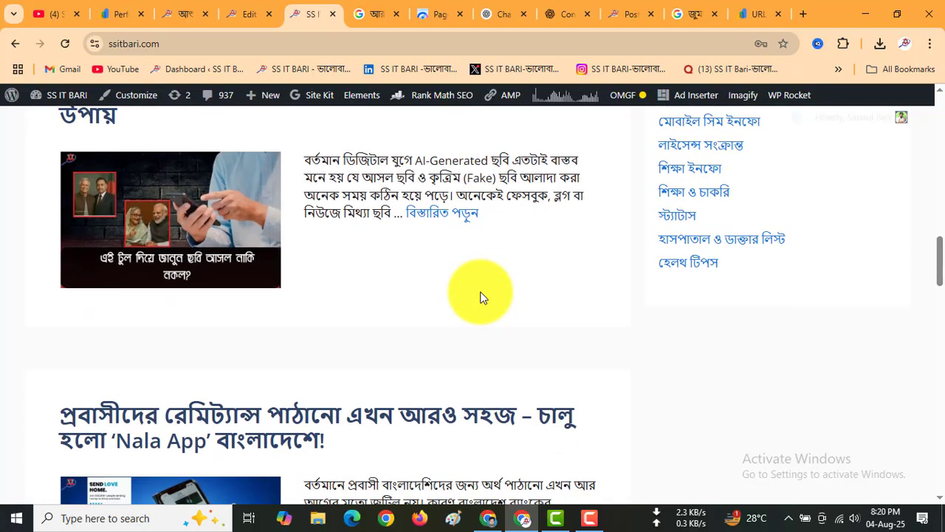
Switch to the ChatGPT content update chat and review its khutbah answer from the permalink to the closing line about the next URL
left_click(564, 7)
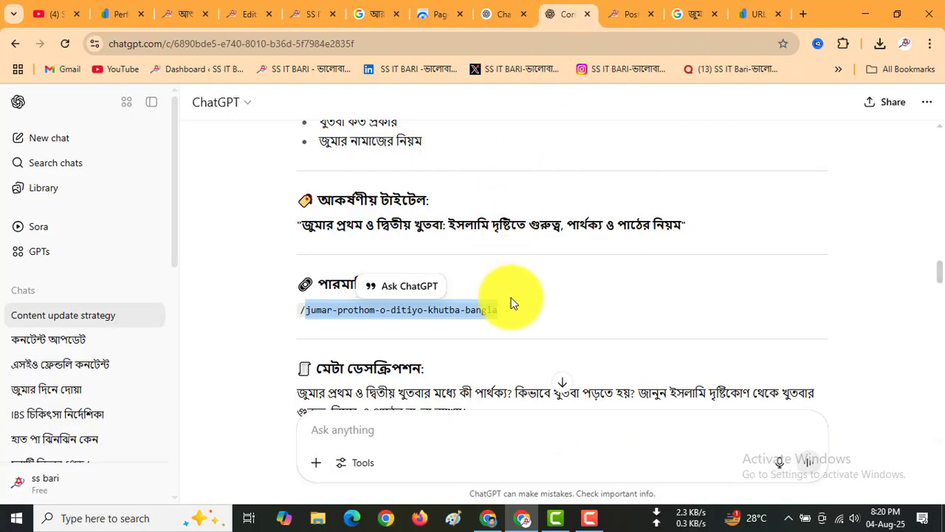
scroll(517, 302, "down", 3)
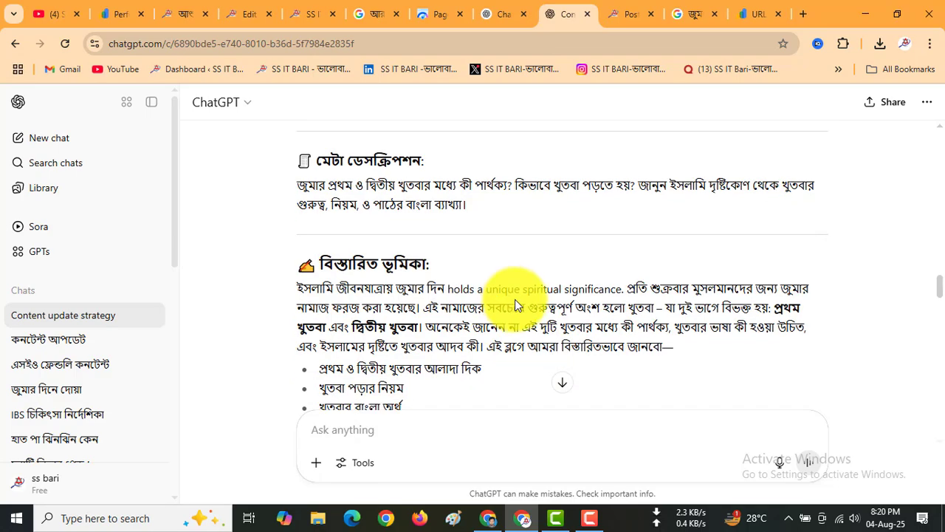
left_click(314, 9)
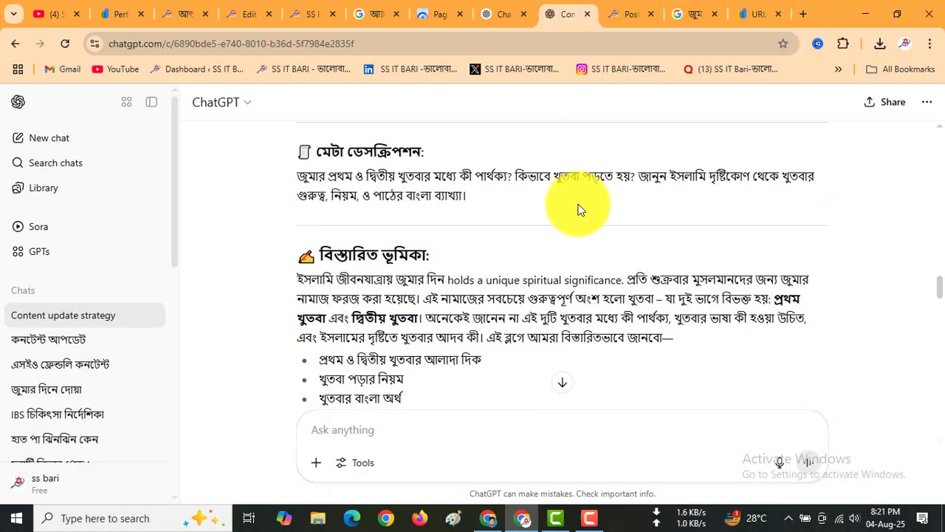
scroll(558, 213, "down", 3)
scroll(557, 213, "down", 3)
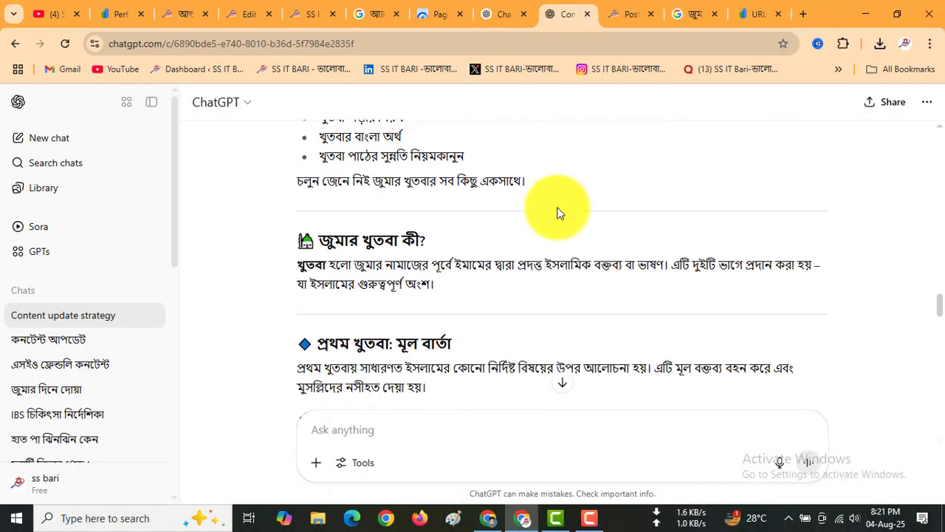
scroll(557, 213, "down", 2)
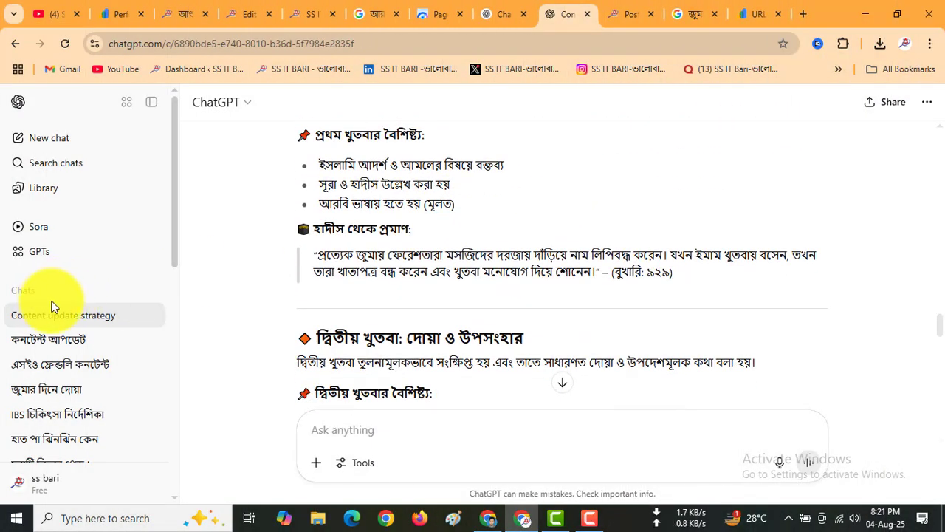
scroll(364, 325, "down", 15)
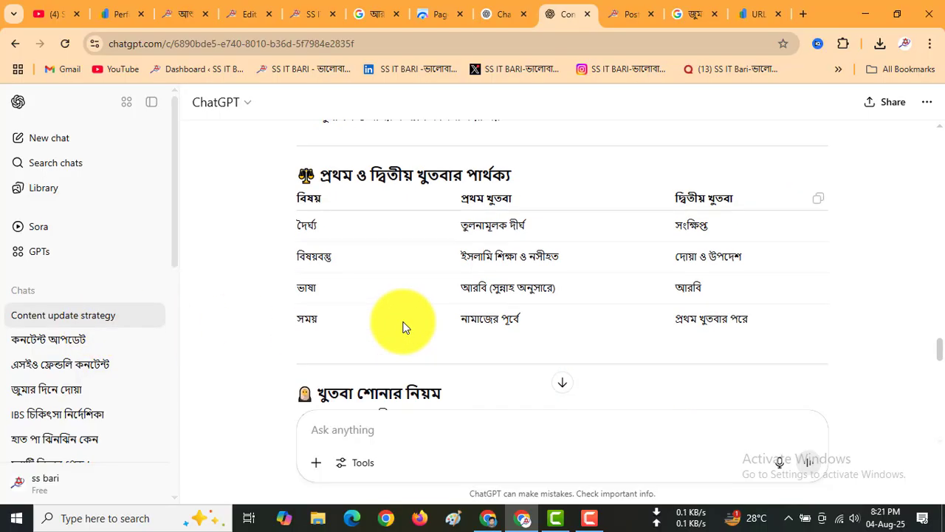
scroll(403, 322, "down", 10)
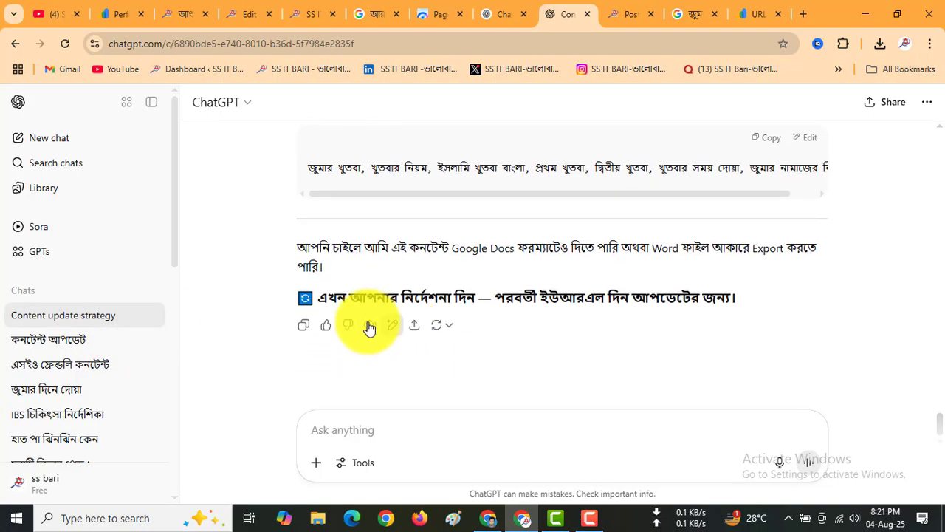
left_click_drag(321, 296, 741, 294)
left_click(509, 297)
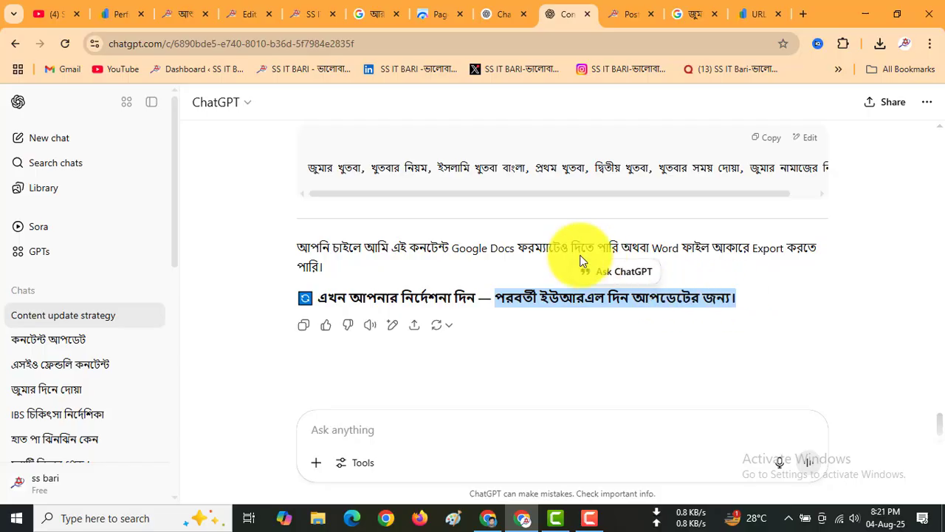
Return to the ssitbari.com home page and copy the link address of the Nala App remittance post
left_click(314, 13)
scroll(222, 258, "down", 3)
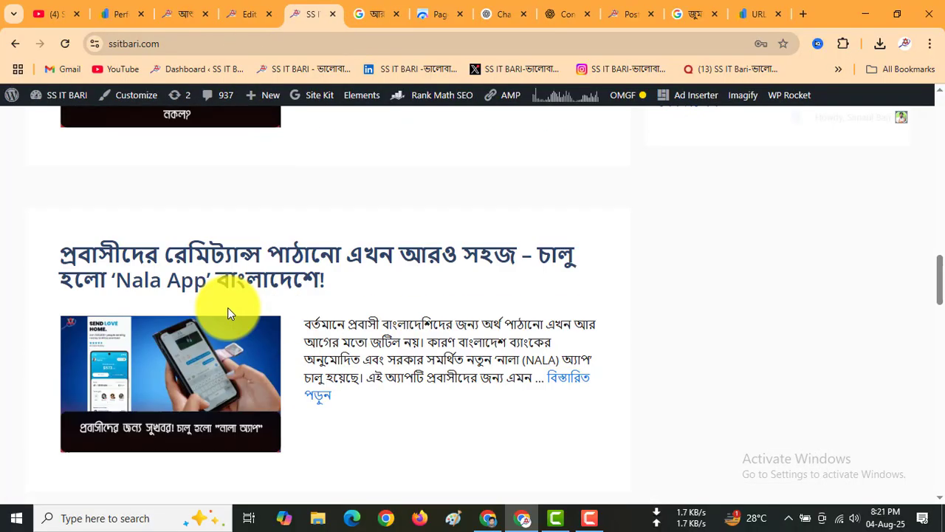
right_click(225, 210)
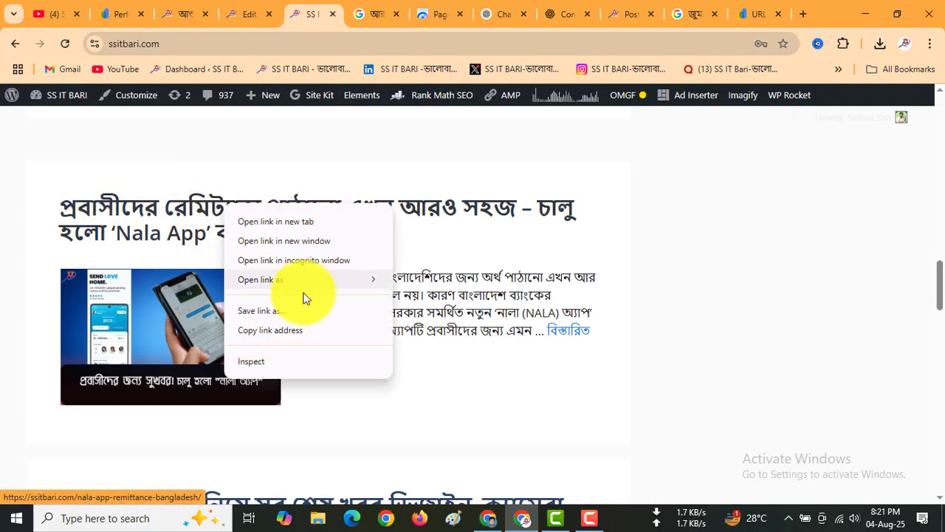
left_click(274, 329)
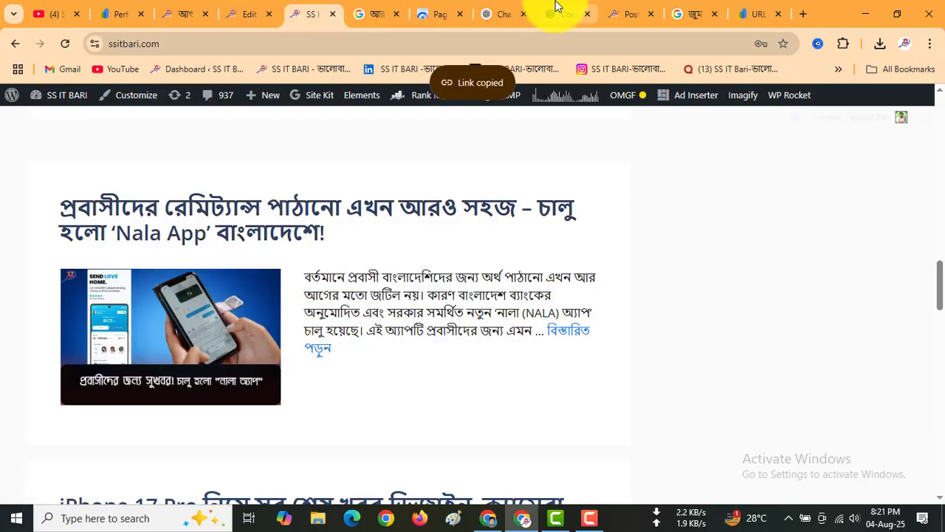
left_click(561, 13)
left_click(347, 429)
right_click(347, 429)
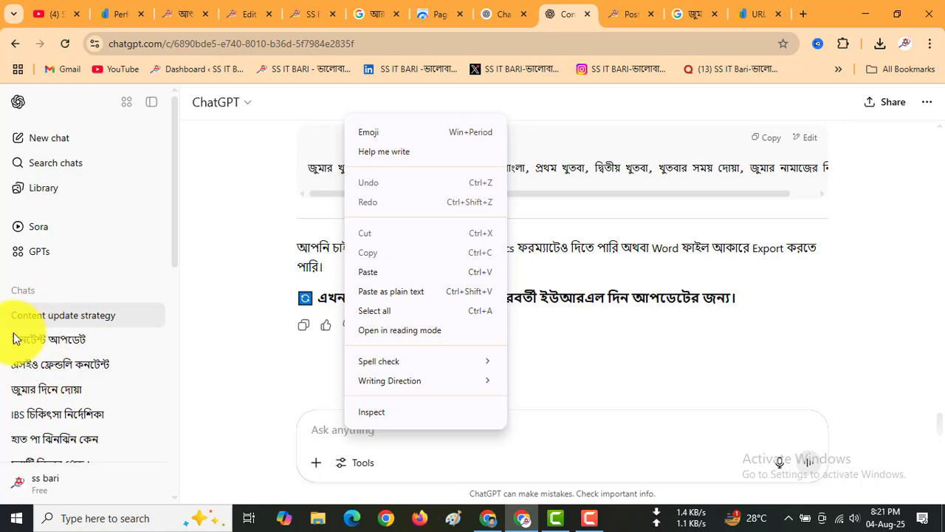
left_click(373, 272)
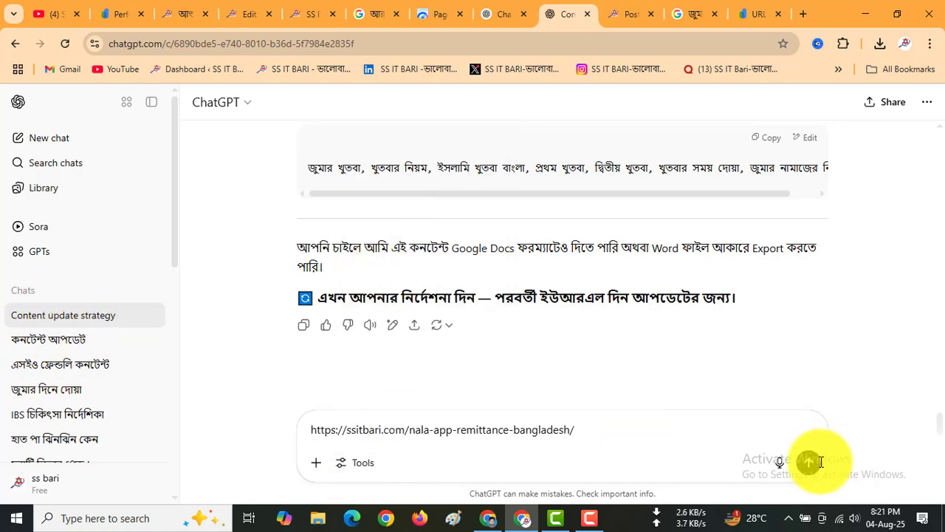
left_click(810, 466)
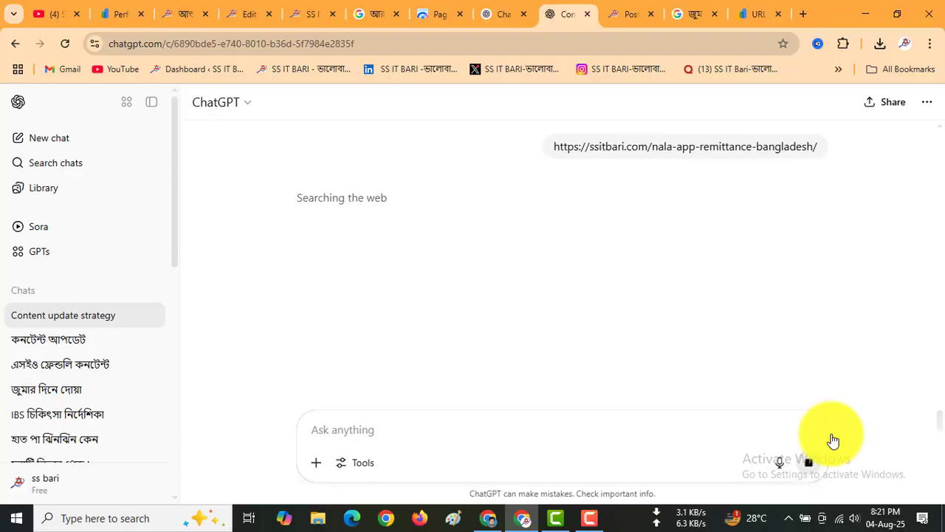